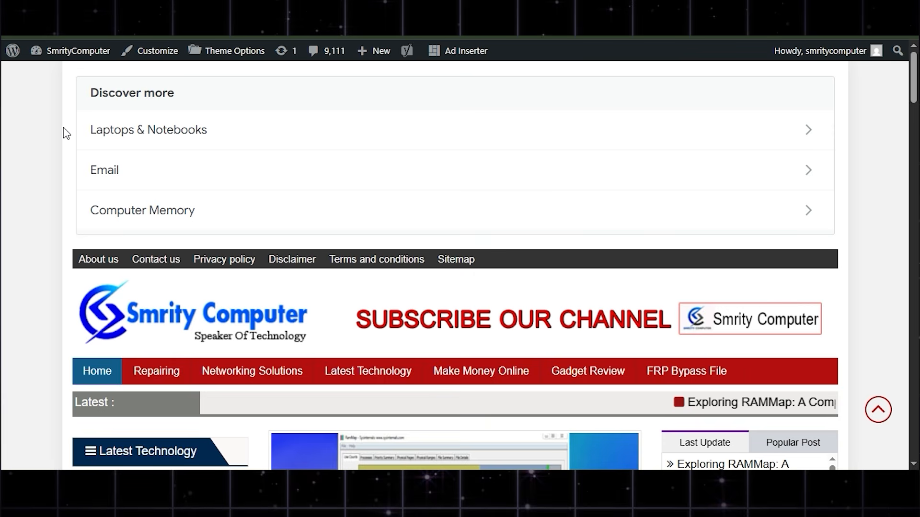
Step: Look through the Smrity Computer homepage, examining its header pages, category menu, article listings, sidebar sections and footer
scroll(437, 131, "down", 4)
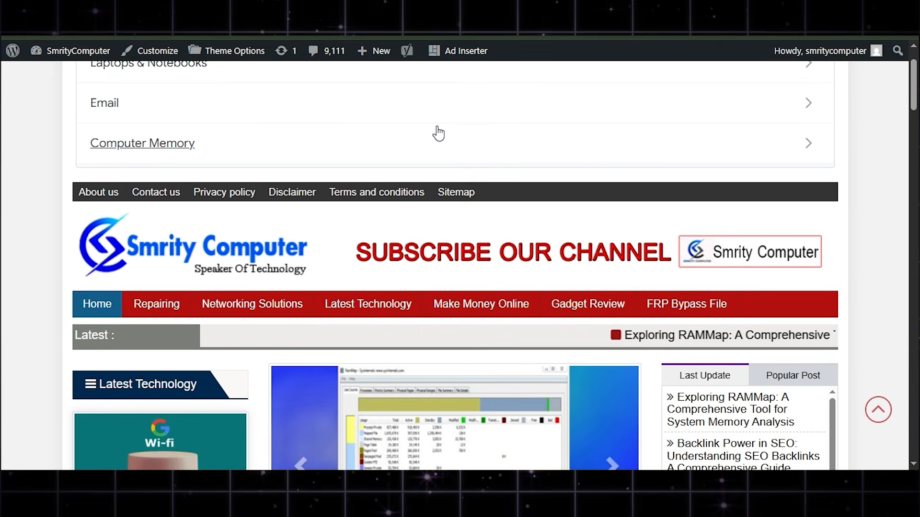
scroll(461, 172, "down", 4)
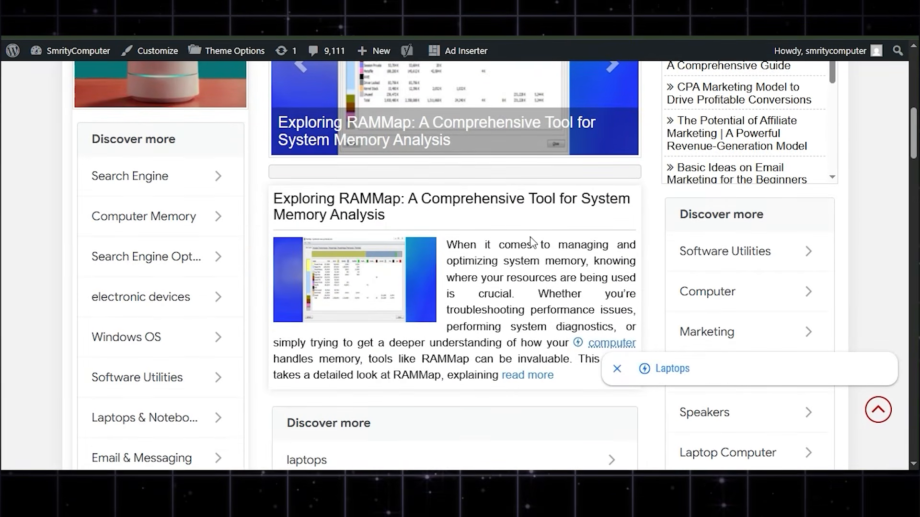
scroll(505, 330, "up", 6)
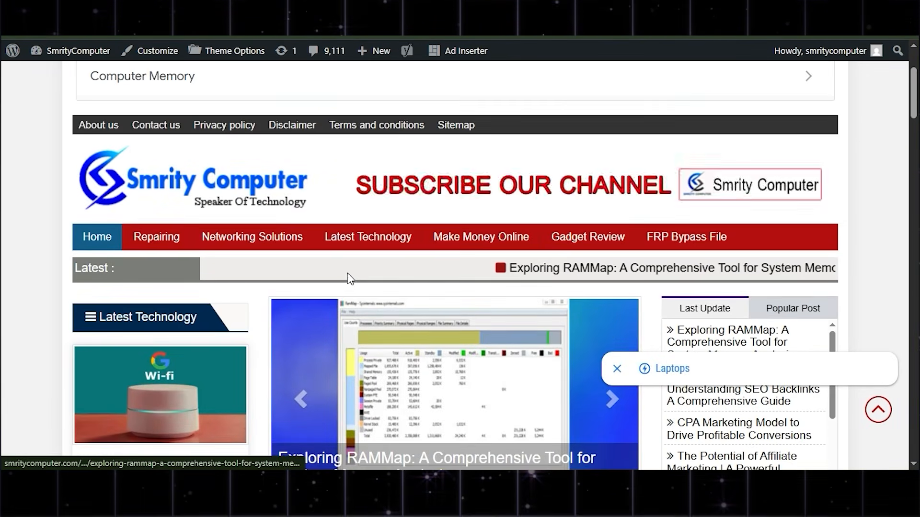
scroll(349, 280, "down", 2)
scroll(349, 281, "up", 4)
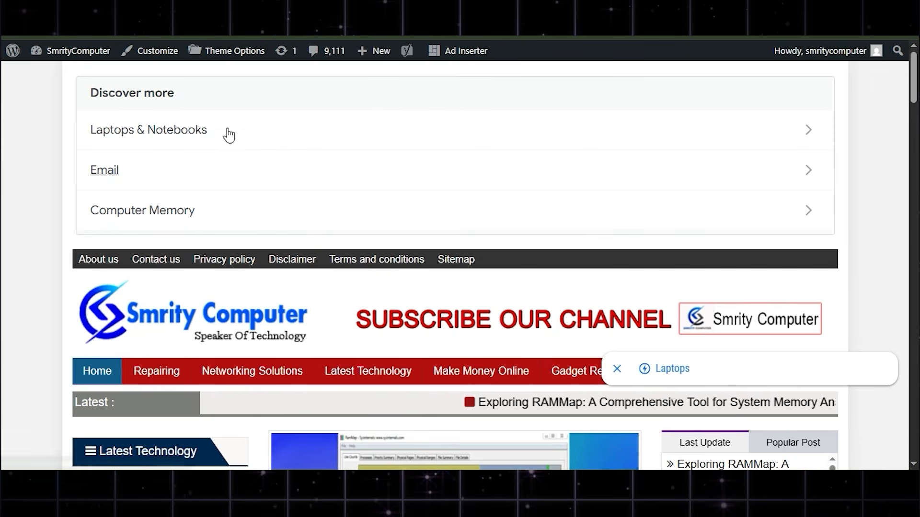
scroll(577, 169, "down", 5)
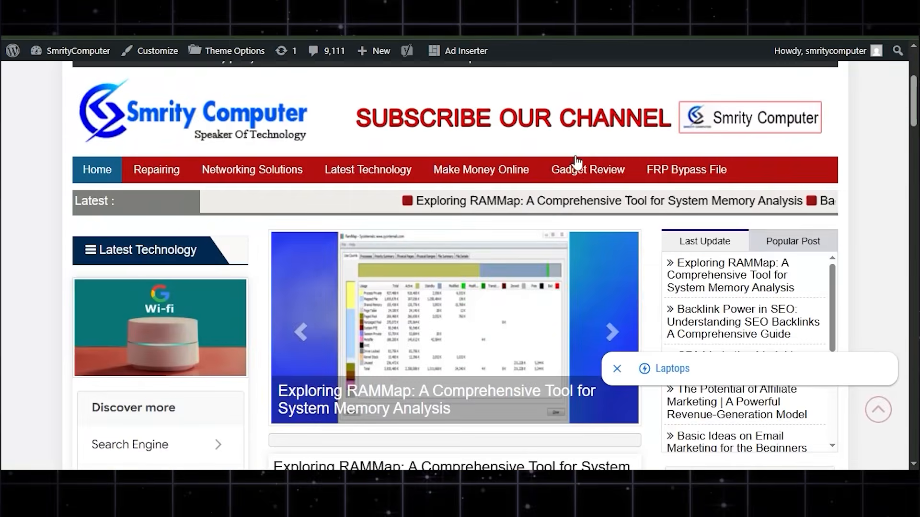
scroll(685, 372, "down", 5)
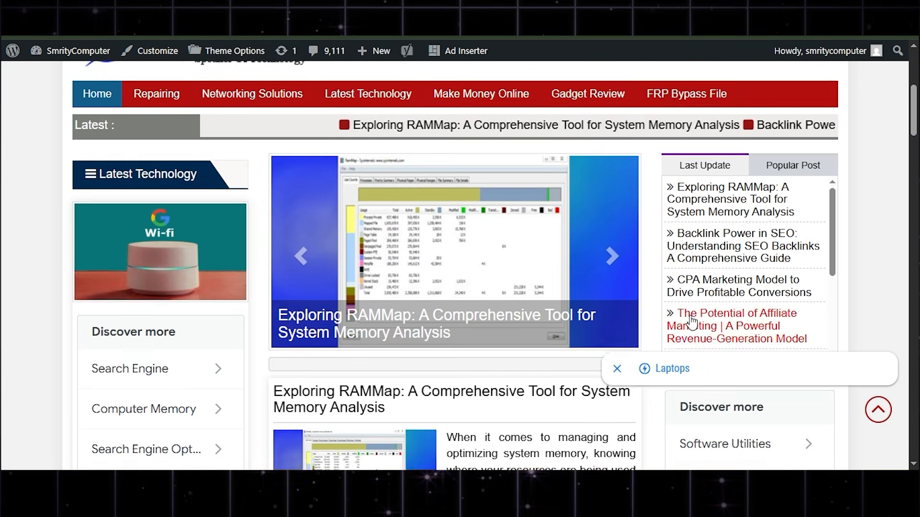
scroll(735, 283, "down", 3)
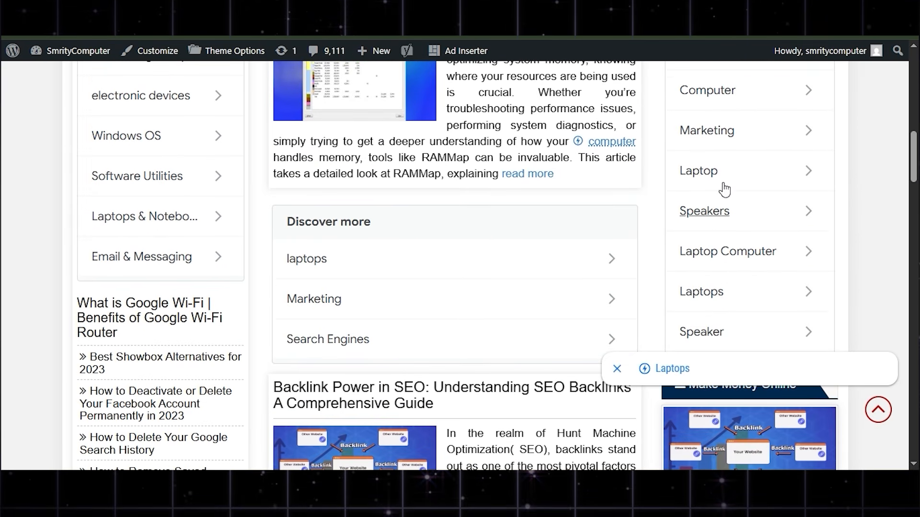
scroll(717, 309, "up", 5)
scroll(639, 220, "down", 4)
scroll(144, 249, "up", 4)
scroll(148, 255, "down", 7)
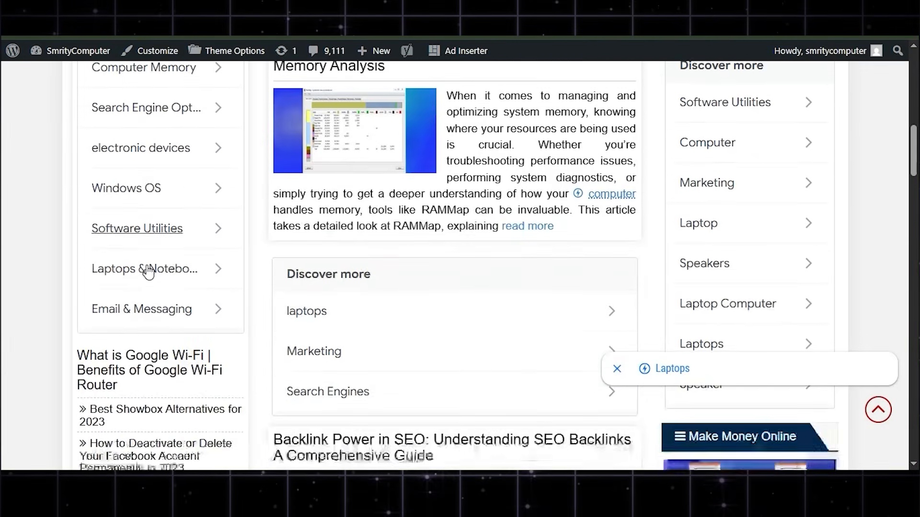
scroll(150, 272, "down", 14)
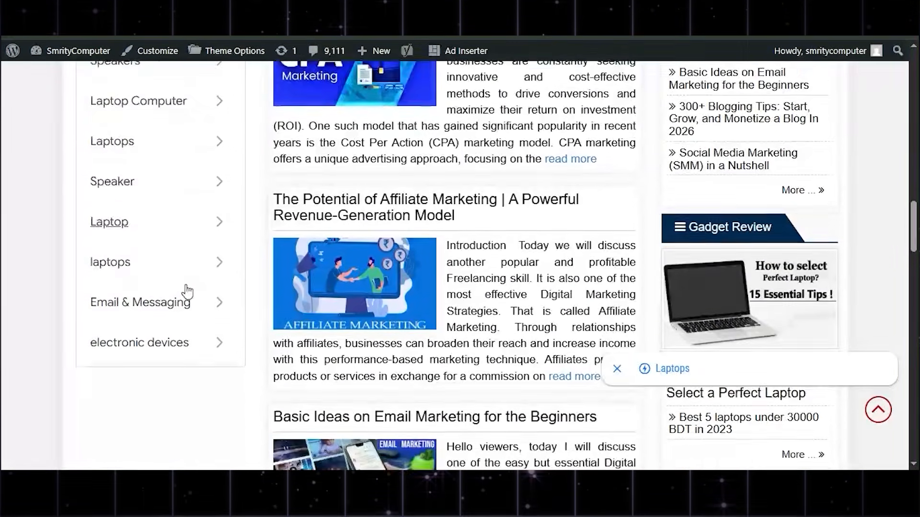
scroll(590, 181, "down", 10)
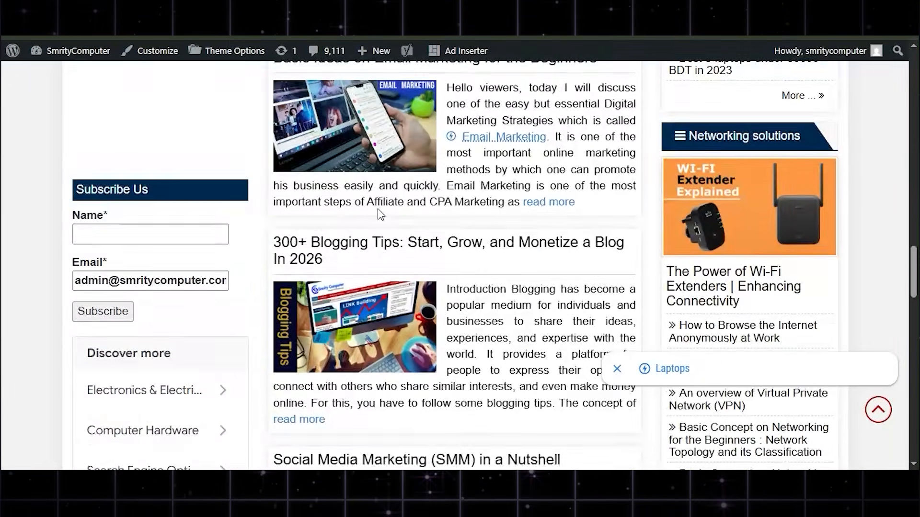
scroll(483, 221, "down", 20)
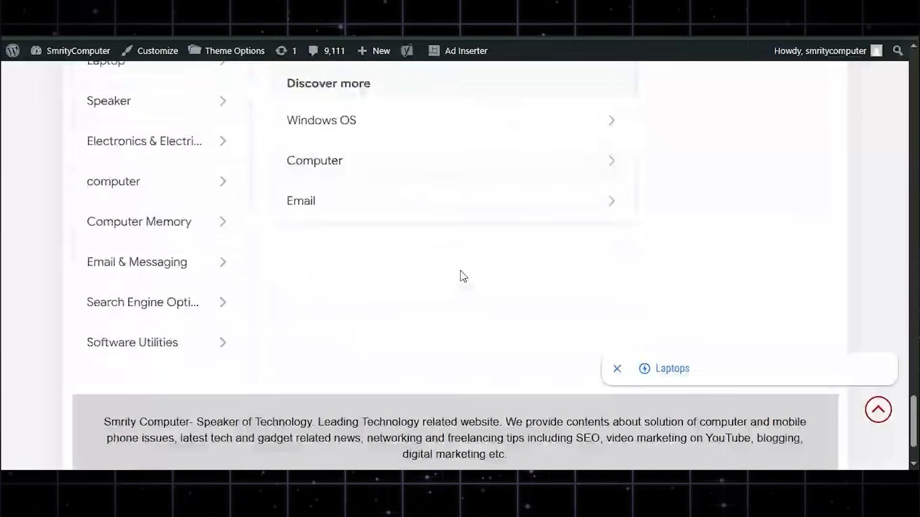
scroll(461, 276, "up", 2)
scroll(185, 255, "up", 3)
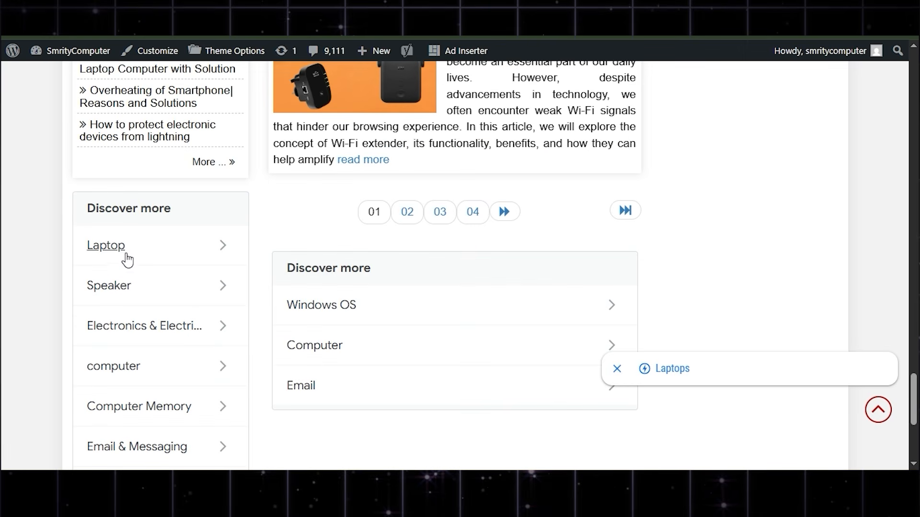
scroll(507, 290, "down", 4)
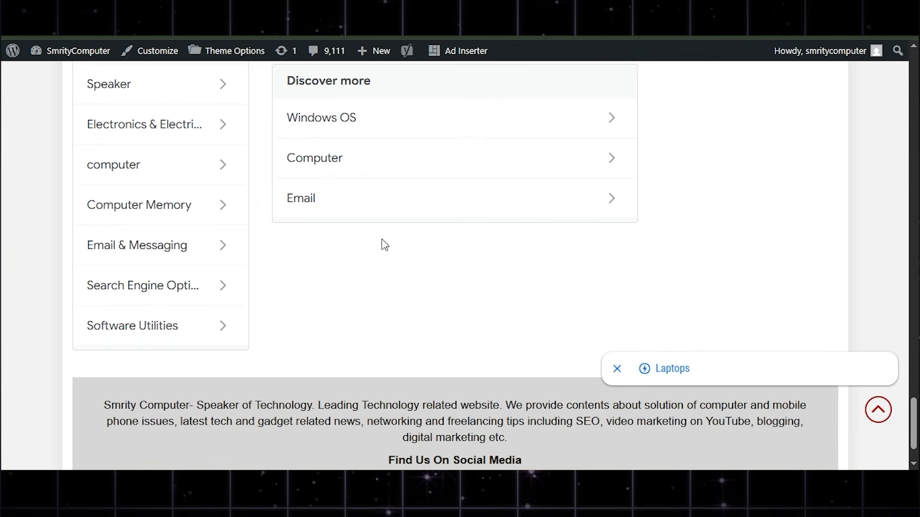
scroll(335, 239, "up", 20)
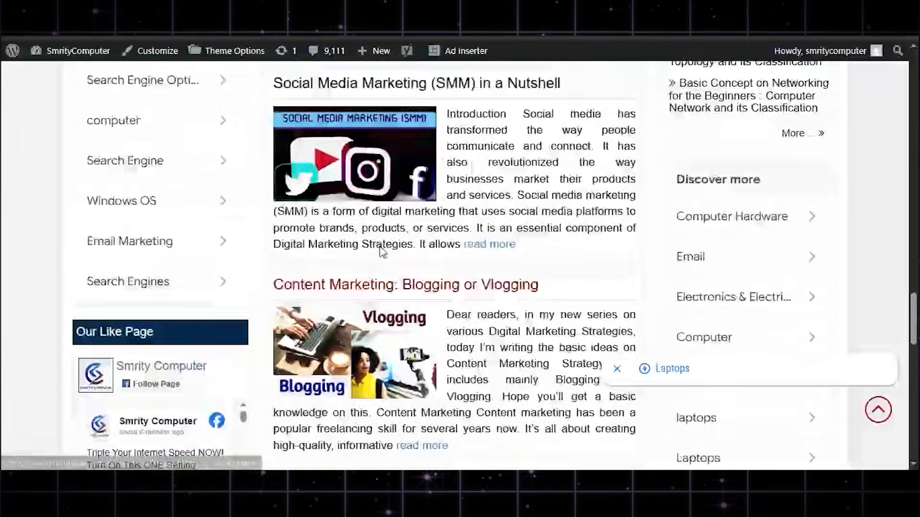
scroll(407, 269, "up", 5)
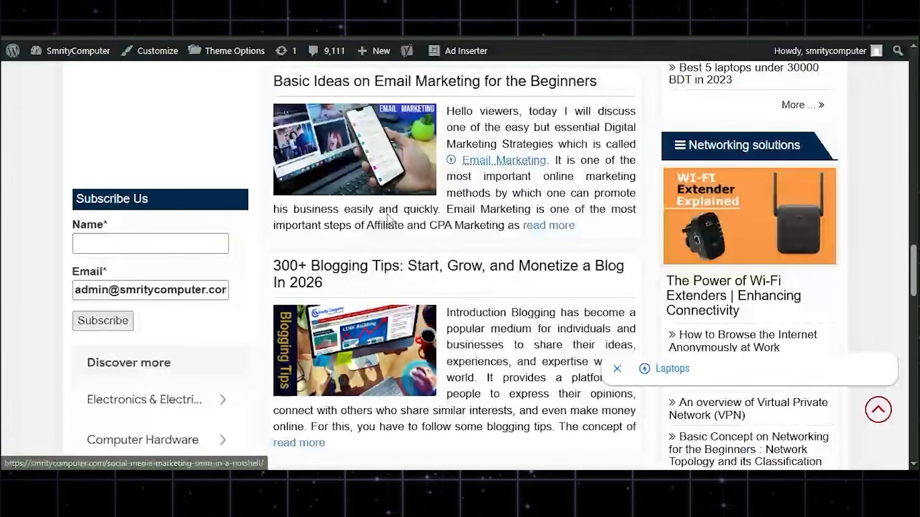
Step: Open the article "300+ Blogging Tips: Start, Grow, and Monetize a Blog In 2026" and look through its content and internal links
left_click(395, 271)
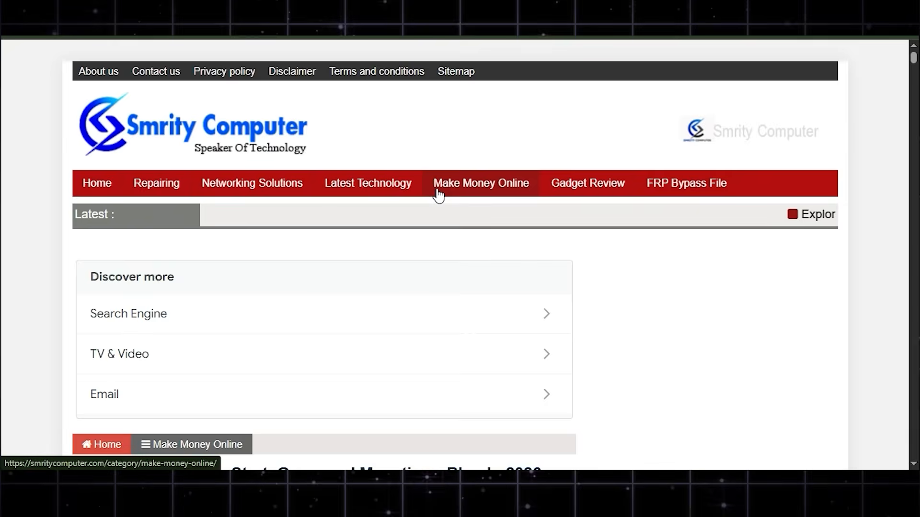
scroll(367, 252, "down", 1)
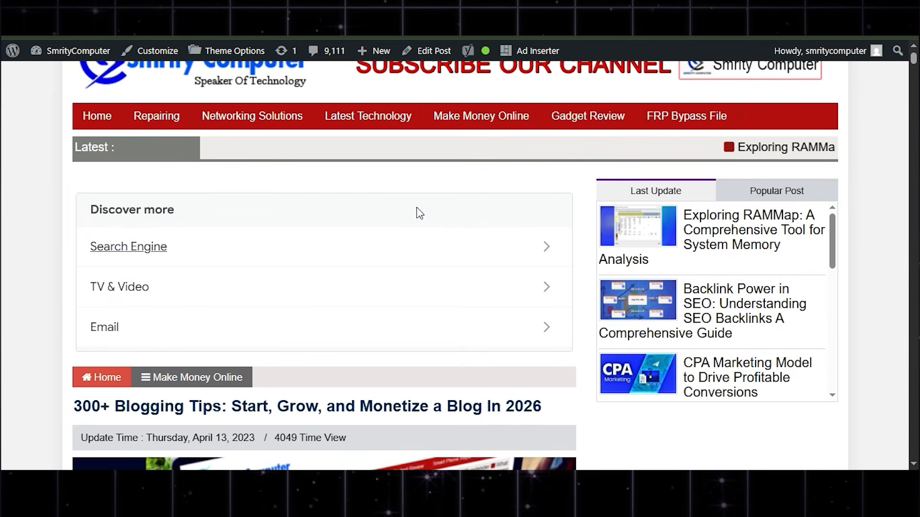
scroll(427, 226, "down", 15)
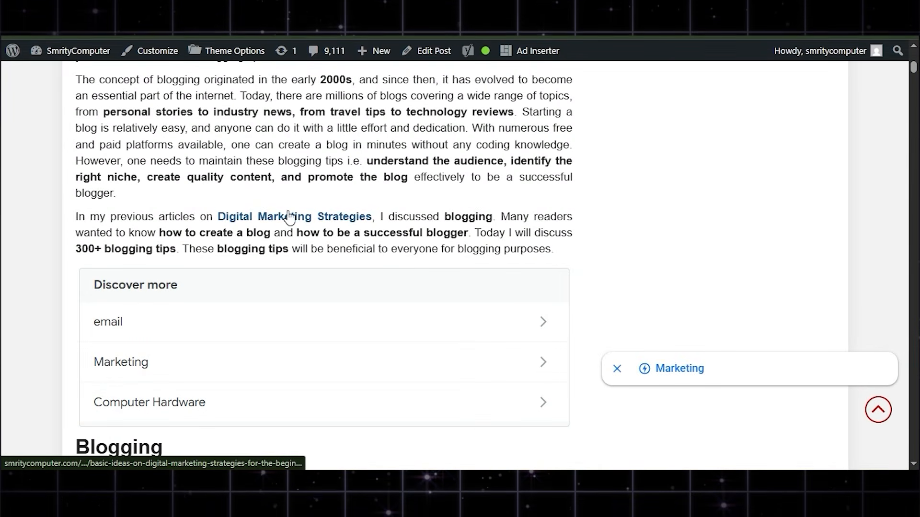
scroll(391, 258, "down", 2)
scroll(391, 258, "down", 7)
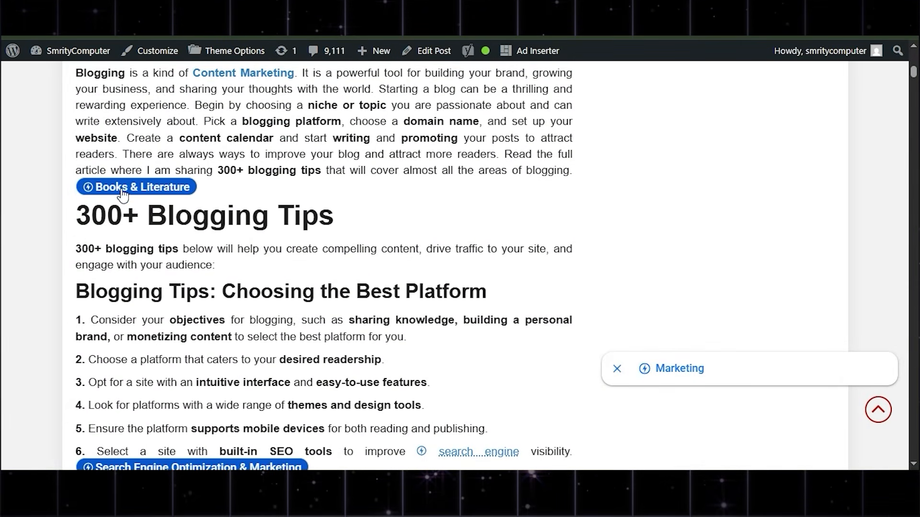
scroll(153, 189, "down", 4)
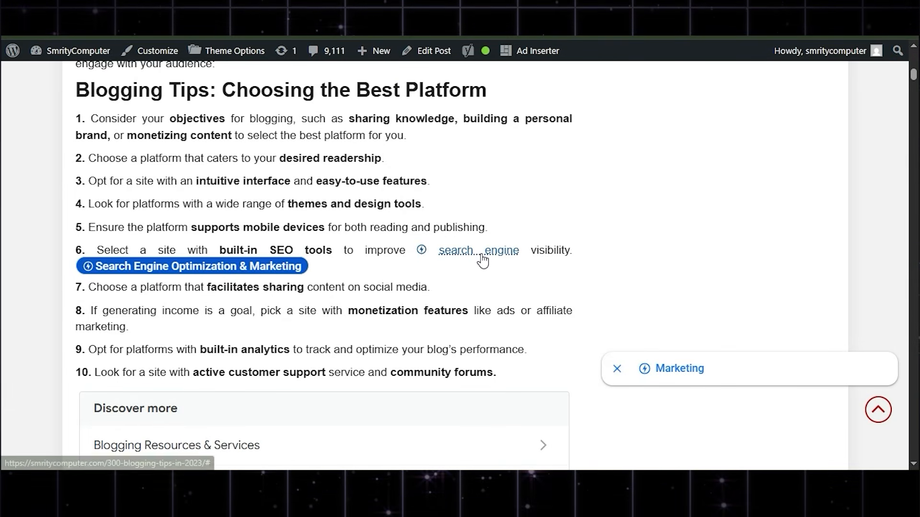
scroll(529, 272, "down", 8)
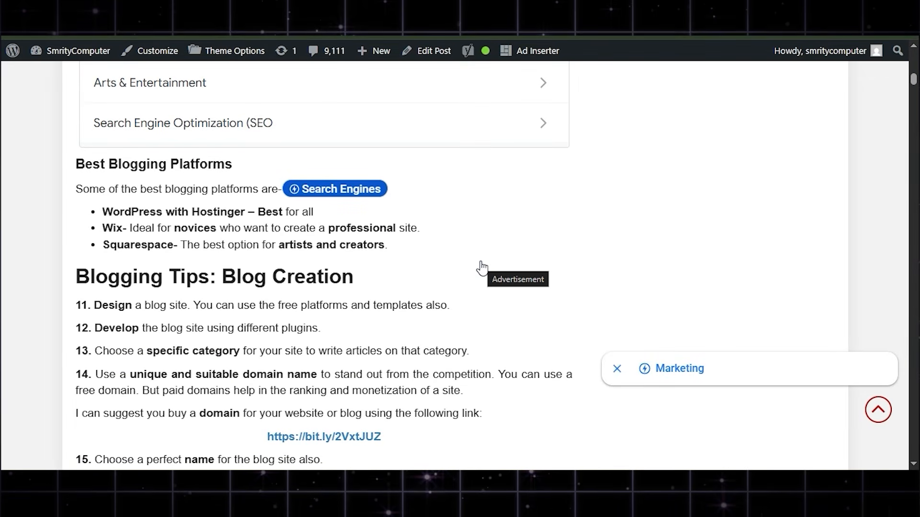
scroll(504, 261, "down", 7)
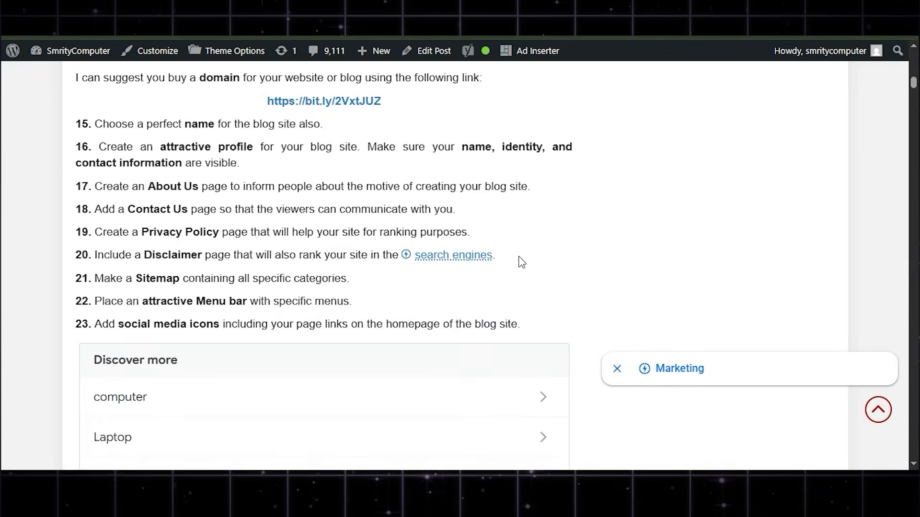
scroll(521, 262, "up", 15)
scroll(521, 261, "up", 10)
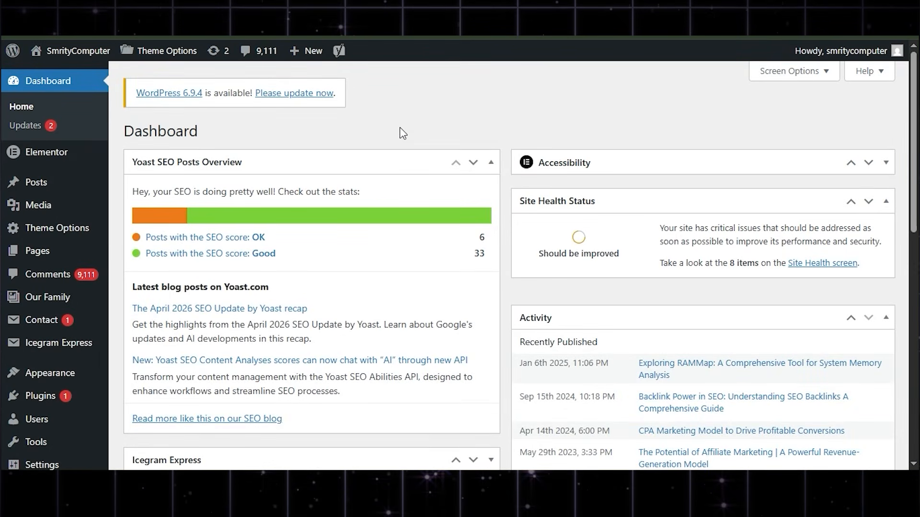
Step: Look over the WordPress dashboard, and open the site's comments list to review the submitted comments
left_click(400, 127)
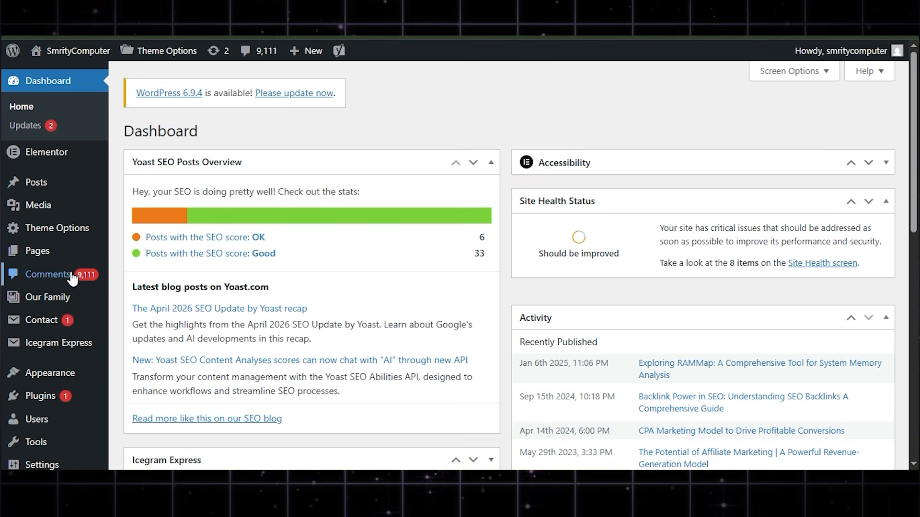
scroll(198, 261, "down", 3)
scroll(293, 199, "up", 2)
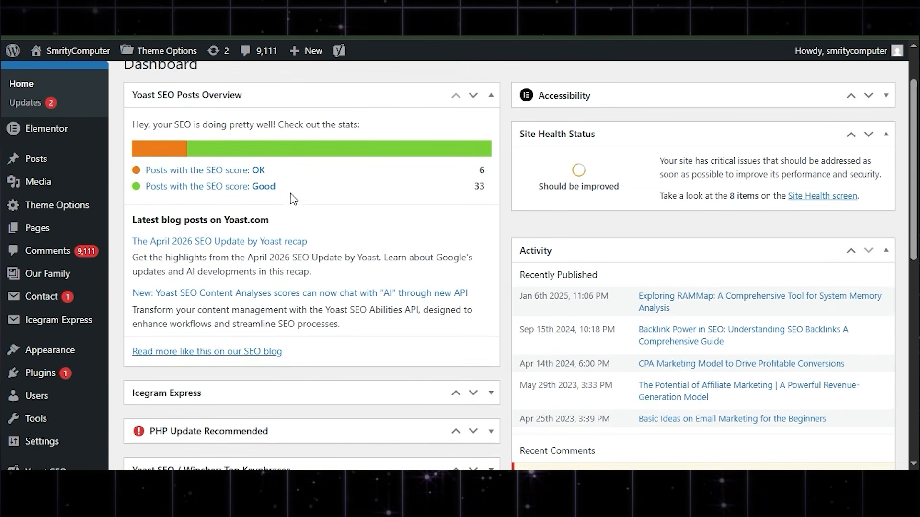
left_click(36, 251)
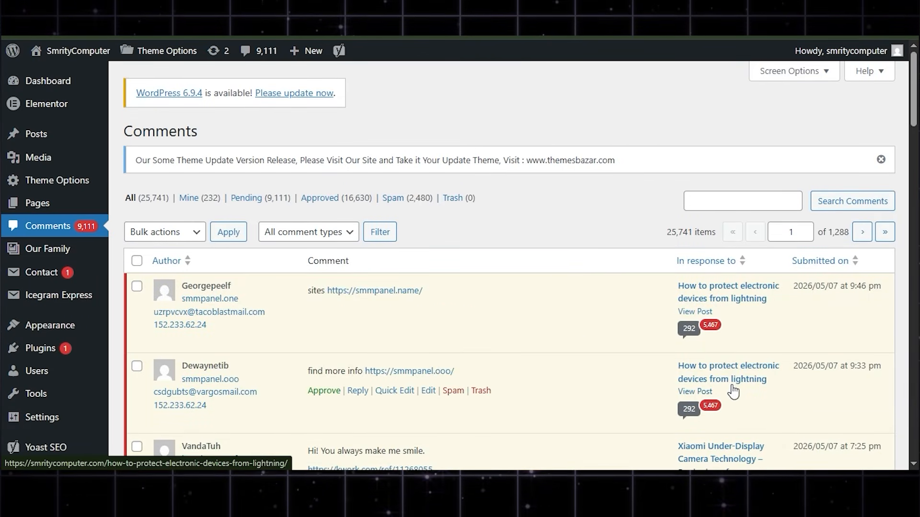
scroll(720, 368, "down", 4)
scroll(697, 303, "down", 11)
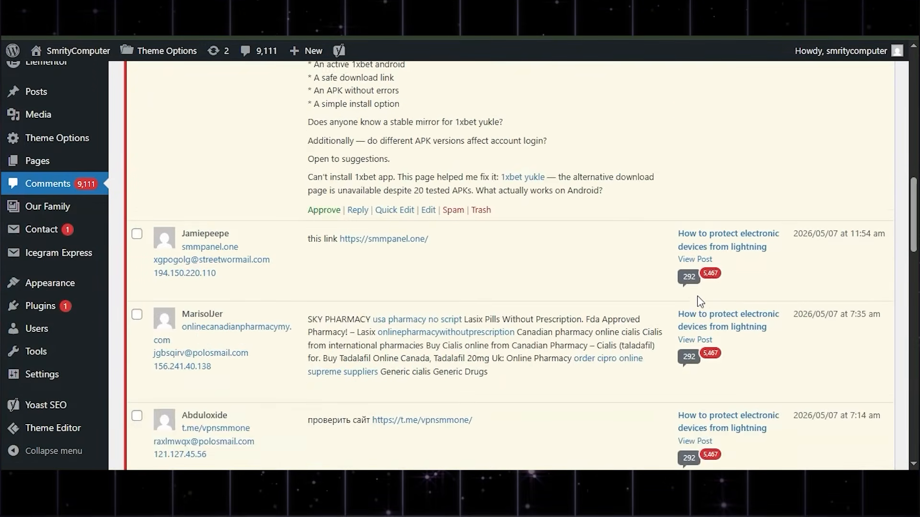
scroll(699, 302, "up", 6)
scroll(699, 302, "up", 9)
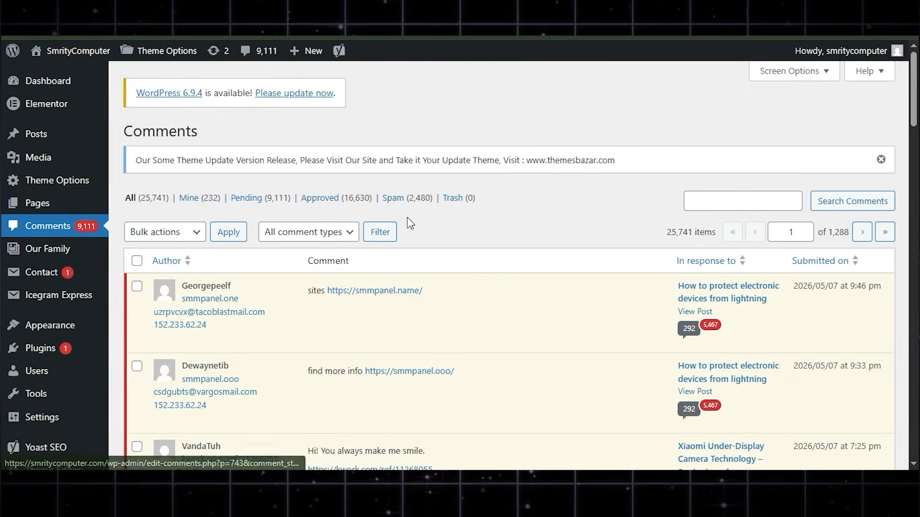
Step: Return to the WordPress dashboard home and dismiss the theme update notice
mouse_move(28, 81)
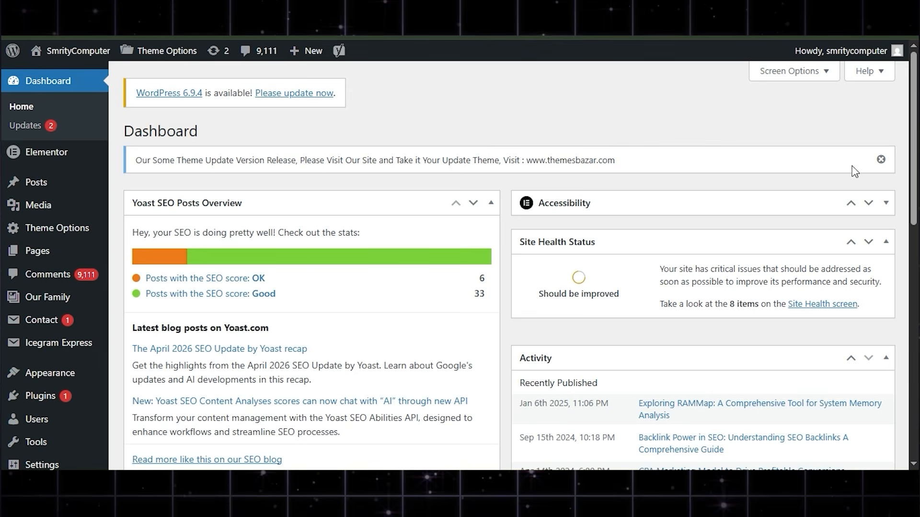
left_click(880, 159)
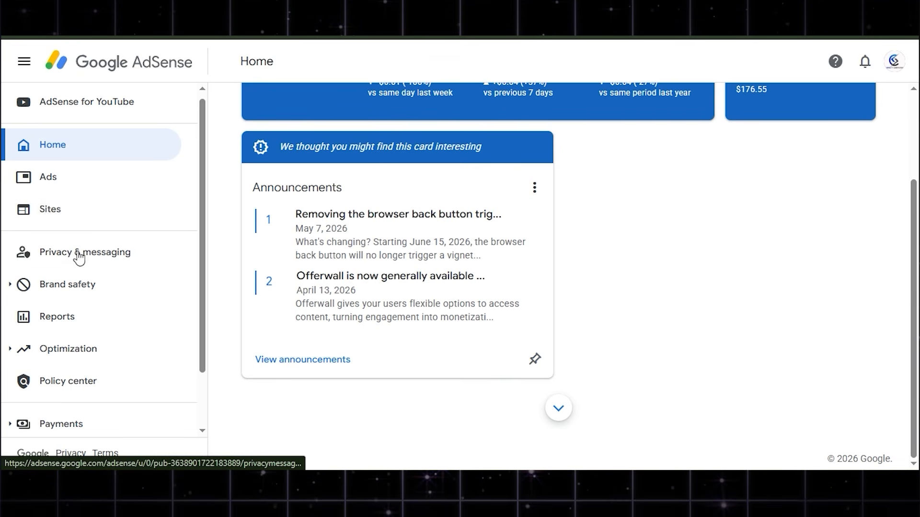
left_click(58, 211)
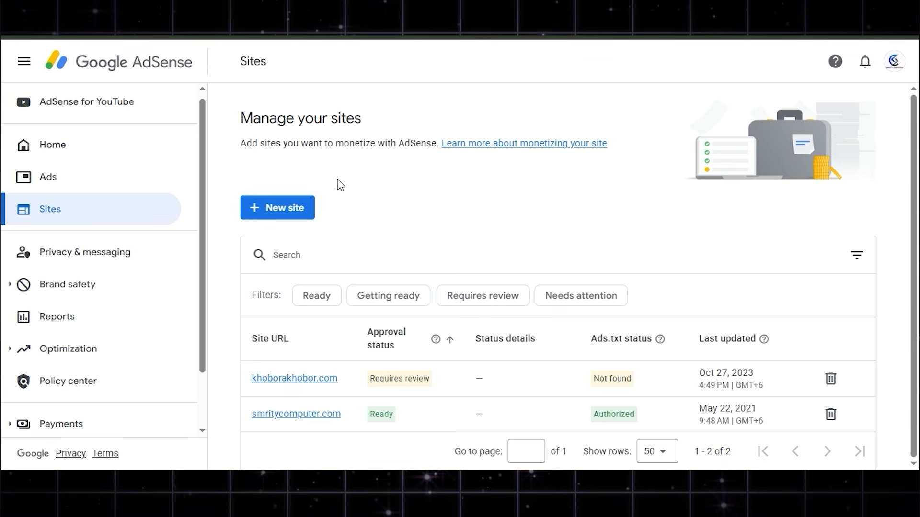
left_click(286, 209)
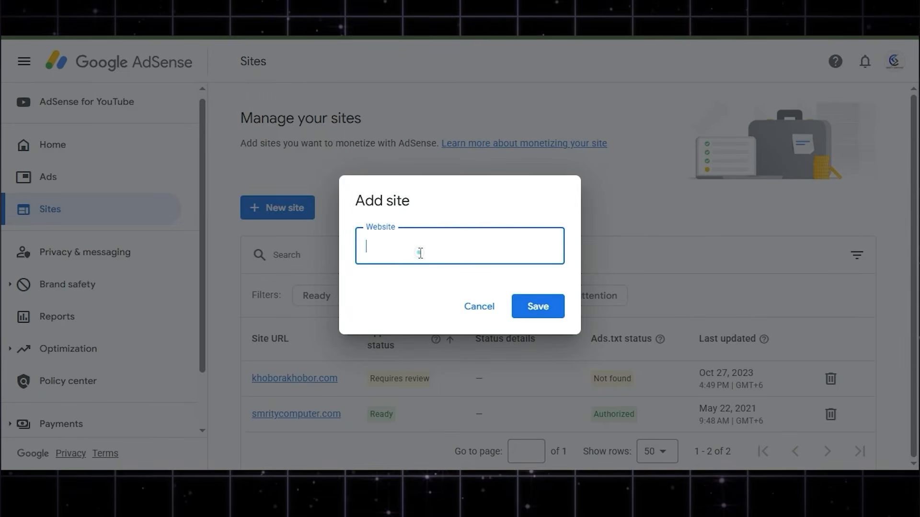
left_click(420, 253)
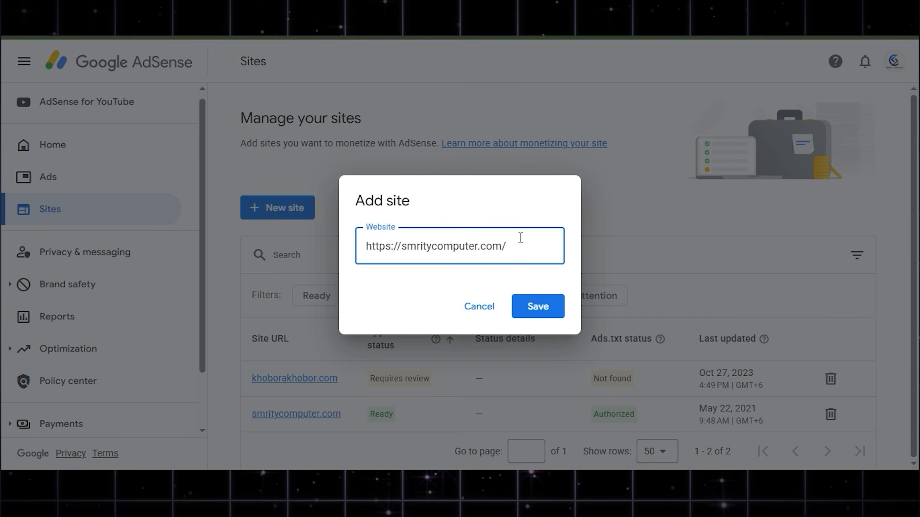
left_click_drag(402, 249, 368, 251)
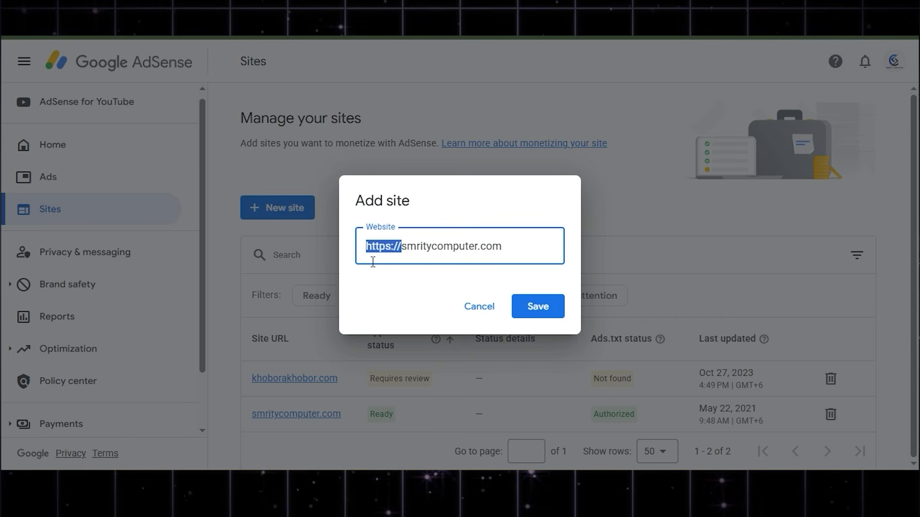
key("BackSpace")
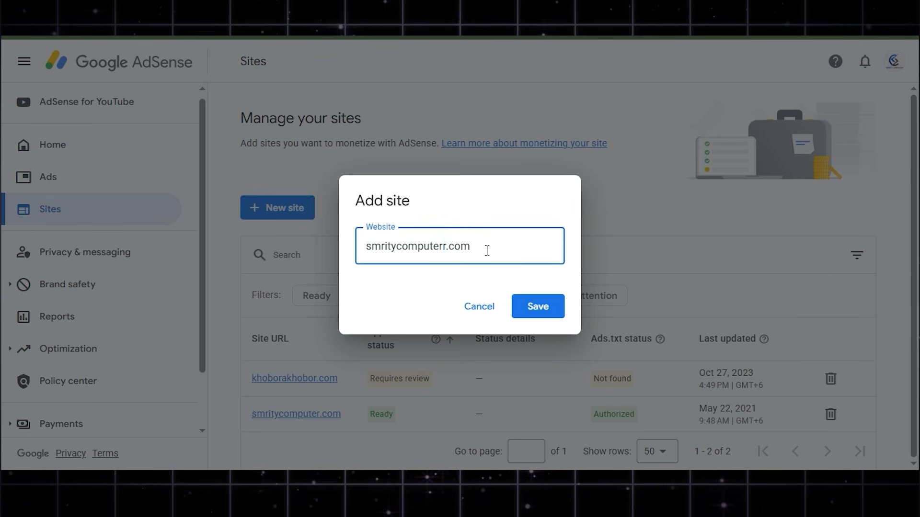
key("Return")
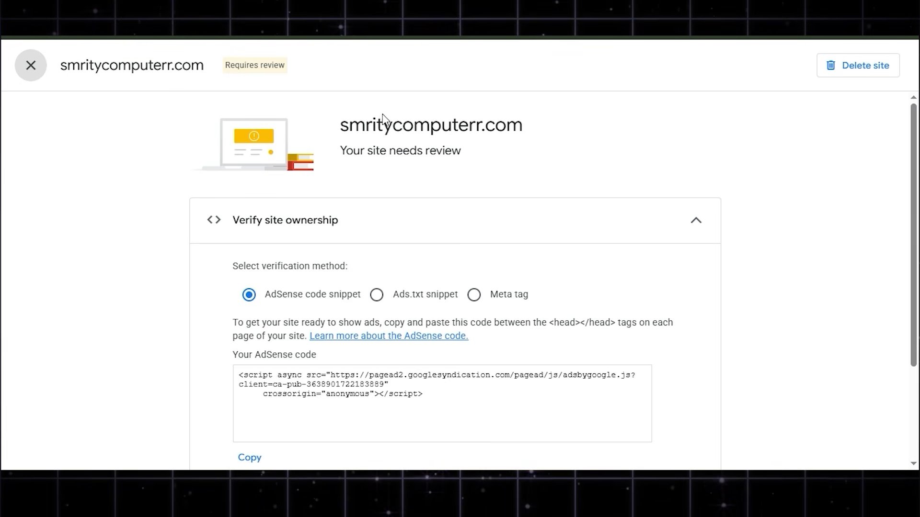
Step: Examine the site ownership verification section and the script shown for the AdSense code snippet method
scroll(558, 186, "down", 1)
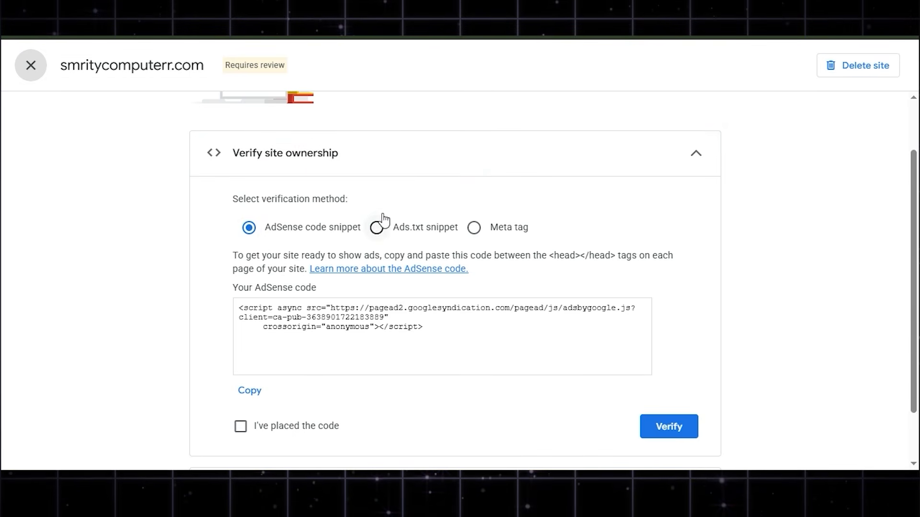
left_click_drag(439, 335, 248, 309)
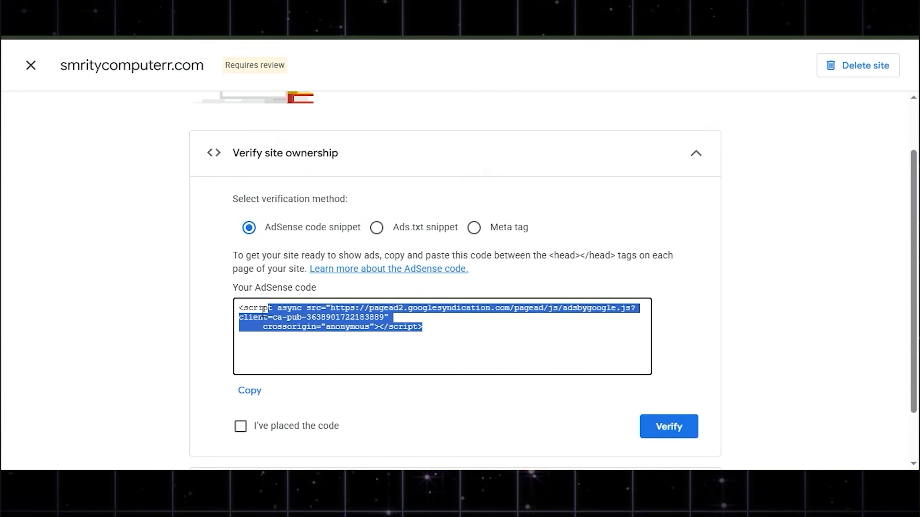
left_click(417, 336)
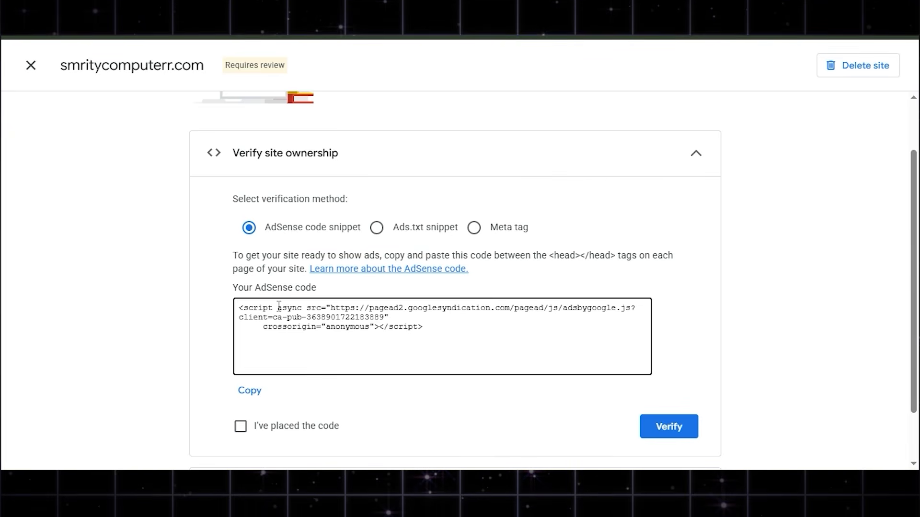
left_click_drag(330, 305, 407, 330)
left_click(417, 341)
scroll(441, 332, "down", 2)
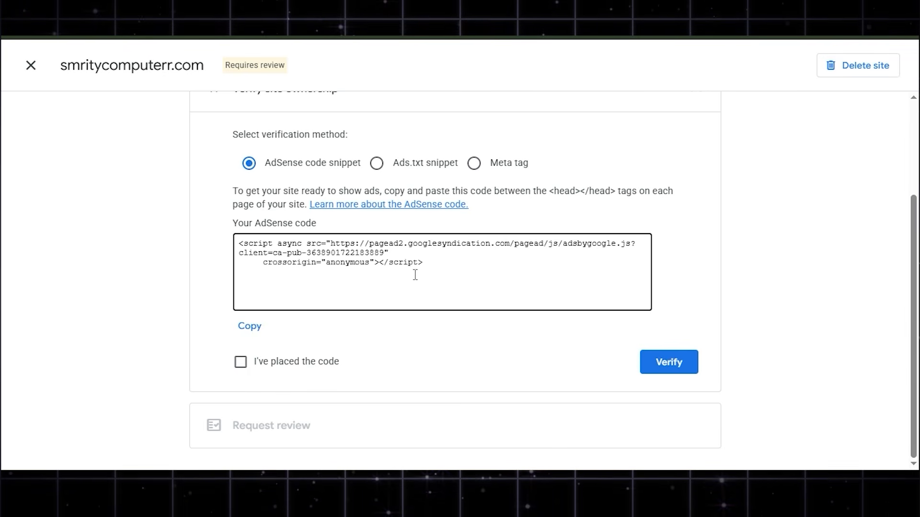
mouse_move(241, 248)
left_mouse_down()
mouse_move(423, 263)
mouse_move(334, 263)
mouse_move(239, 243)
left_mouse_up()
left_click(433, 266)
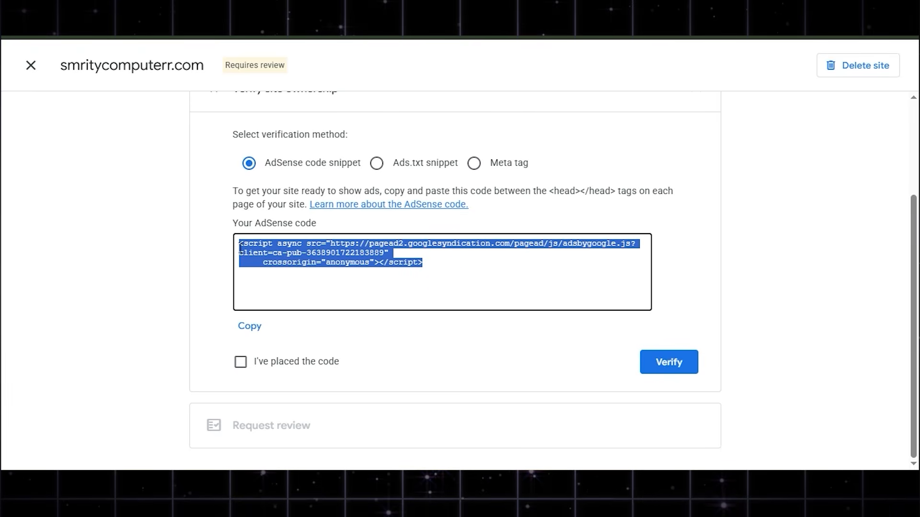
Step: Read the instruction on pasting the AdSense code between the <head></head> tags, and look over the script again
left_click(231, 193)
left_click_drag(252, 192, 500, 187)
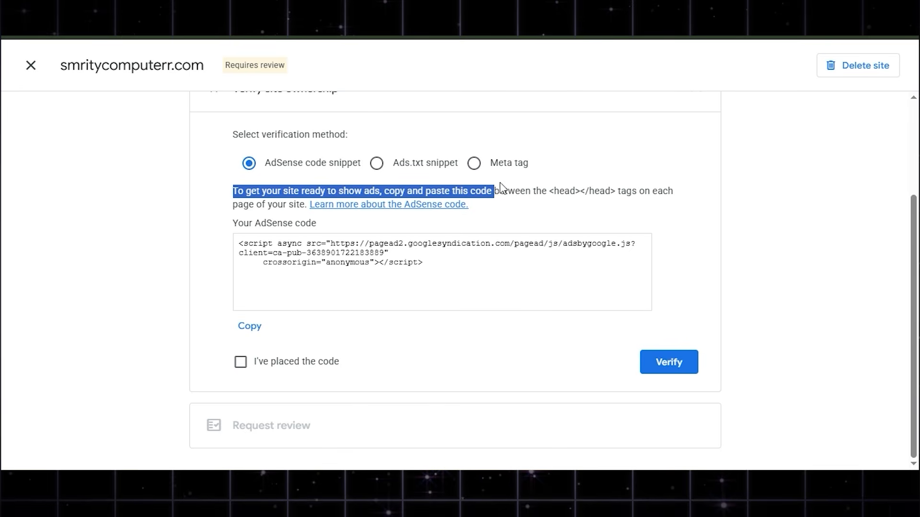
left_click(531, 188)
left_click_drag(547, 192, 630, 191)
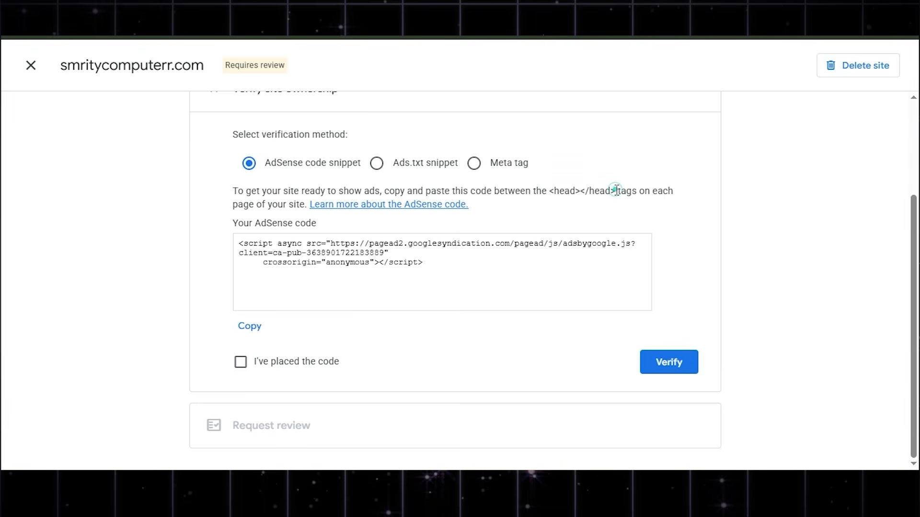
left_click_drag(471, 286, 237, 248)
left_click(388, 268)
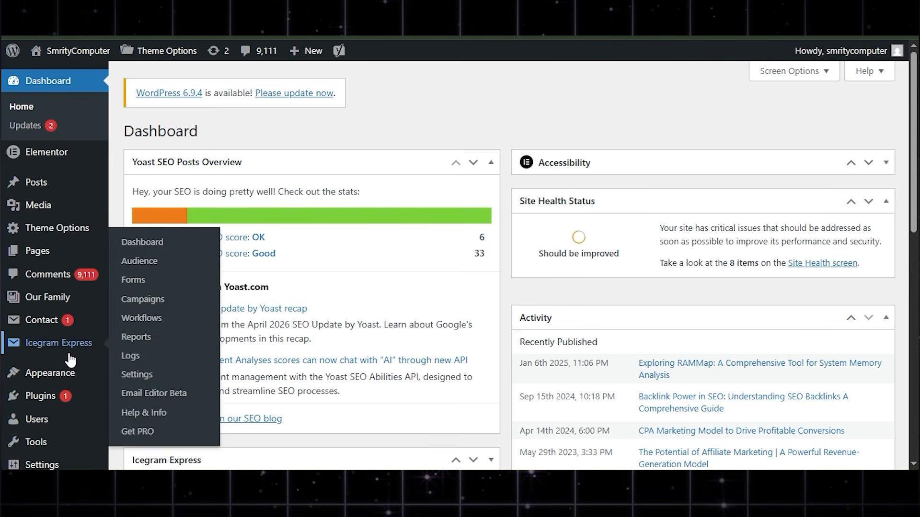
Step: Switch to WordPress, open the installed plugins list, and look through it for the Theme Editor plugin
scroll(17, 353, "down", 3)
mouse_move(55, 313)
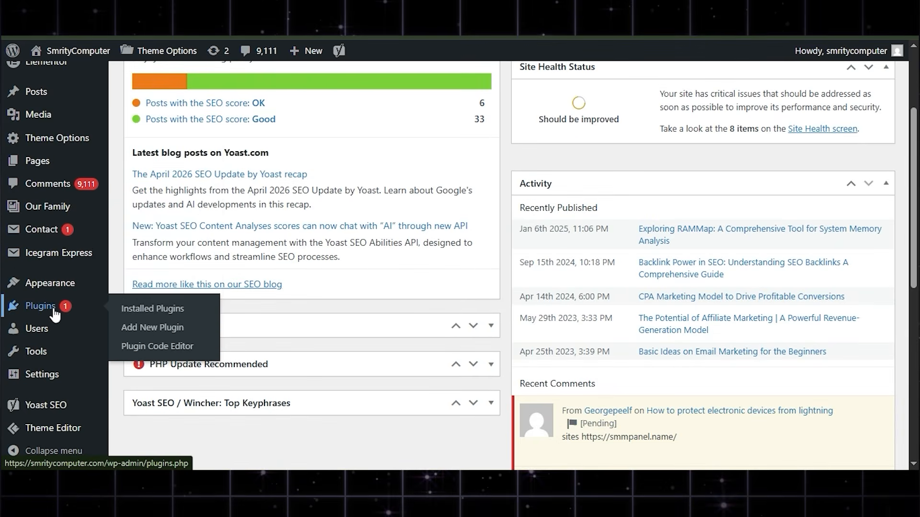
left_click(164, 310)
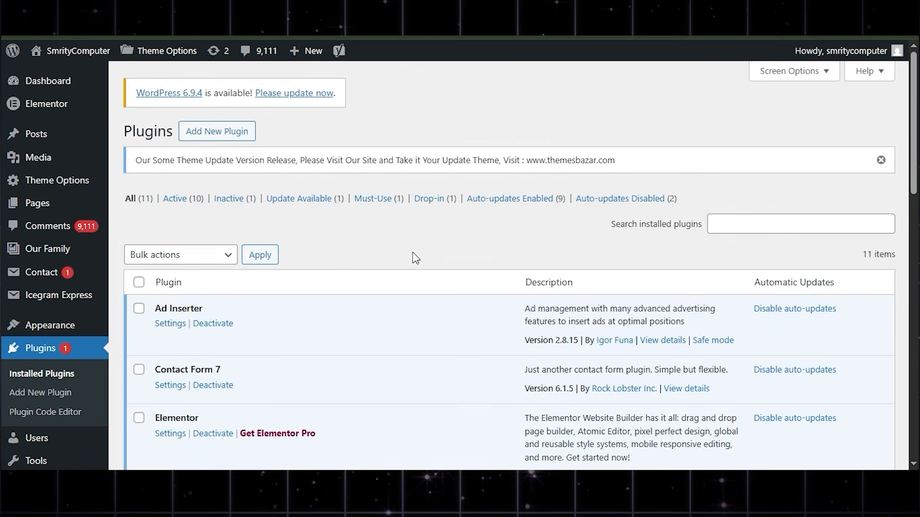
scroll(436, 253, "down", 3)
scroll(436, 255, "down", 3)
scroll(436, 255, "down", 3)
scroll(436, 255, "down", 3)
scroll(436, 255, "down", 3)
scroll(436, 255, "down", 3)
scroll(434, 258, "up", 6)
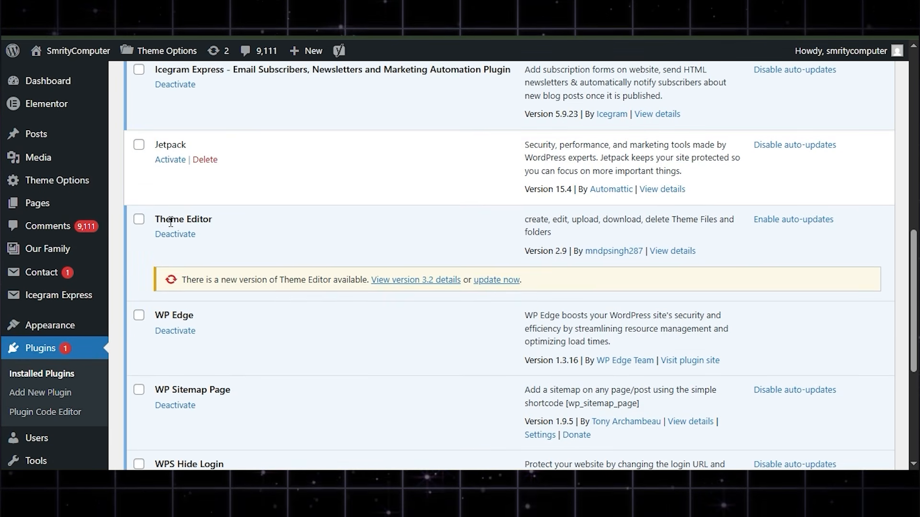
left_click(203, 219)
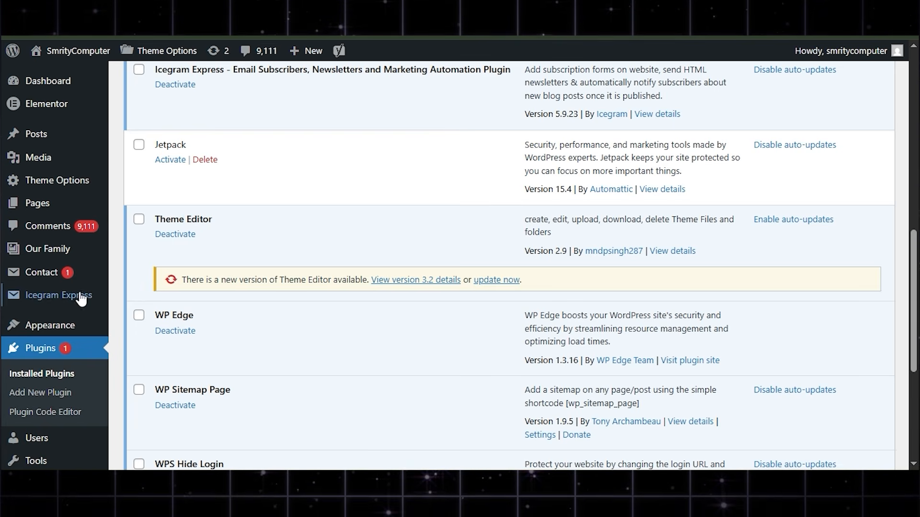
Step: Open the Blog Theme's header.php file in the theme code editor, rechecking the AdSense placement instruction
scroll(63, 278, "down", 3)
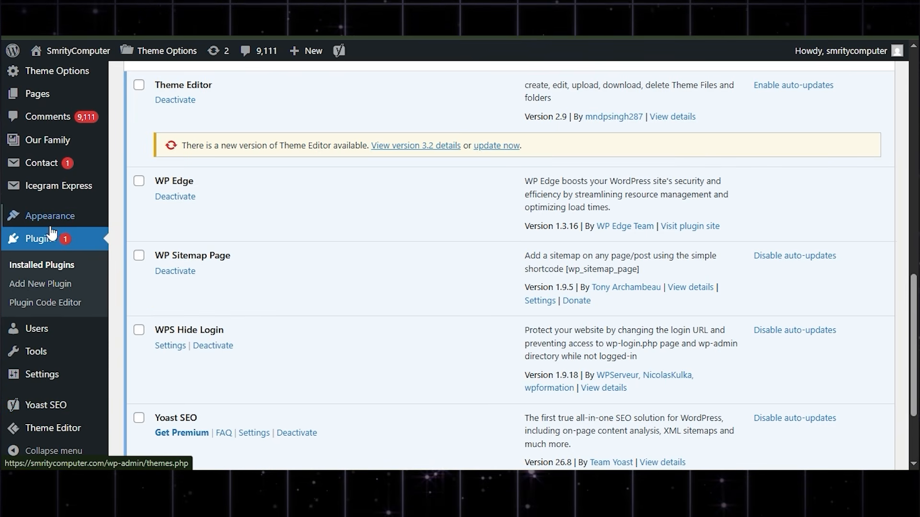
mouse_move(40, 222)
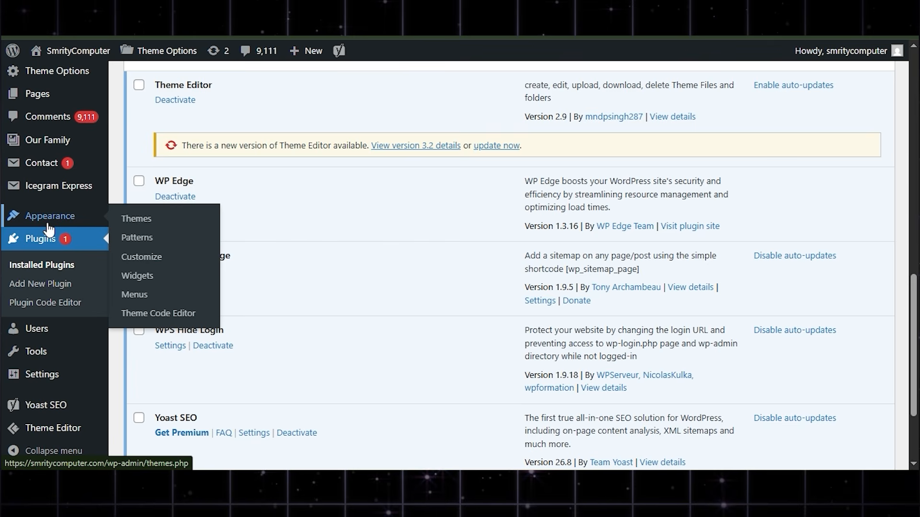
left_click(142, 316)
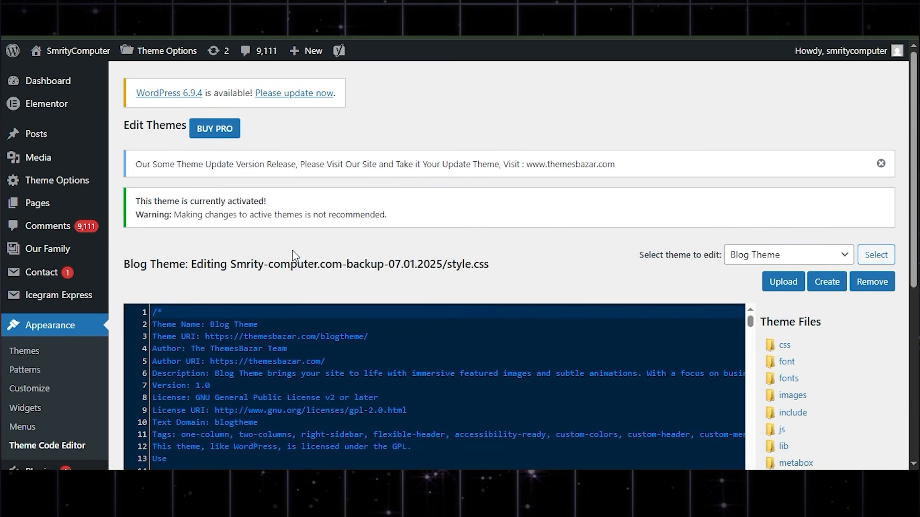
scroll(523, 118, "down", 4)
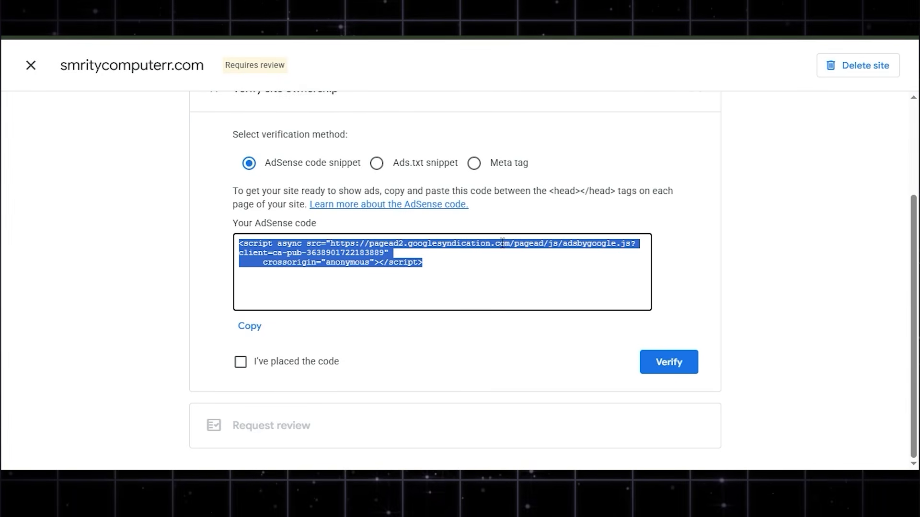
left_click(550, 188)
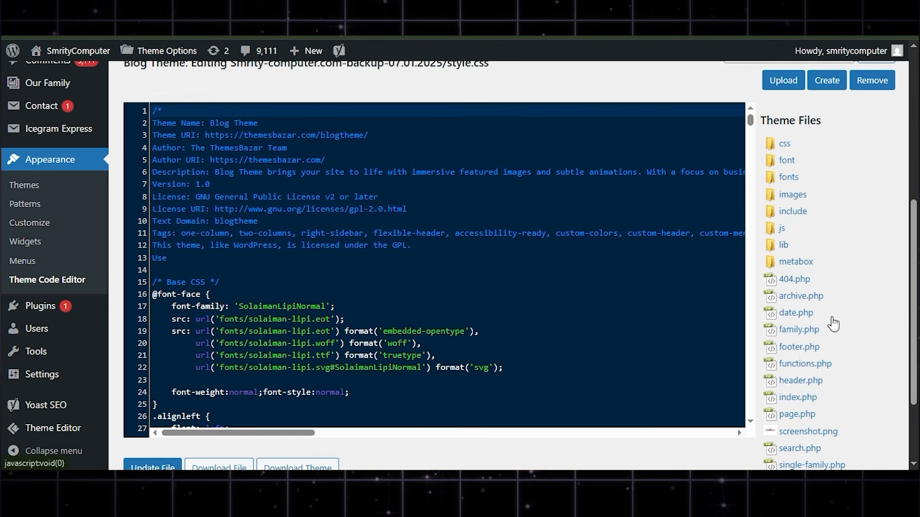
left_click(797, 381)
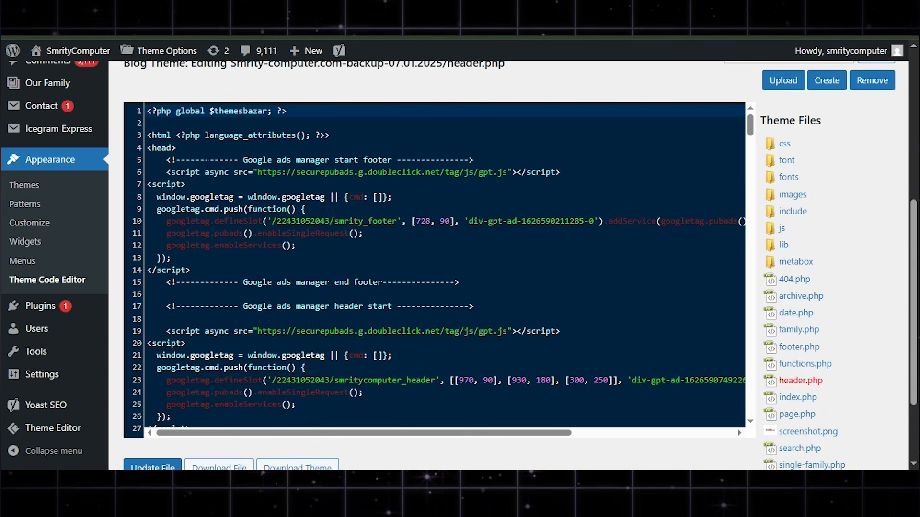
Step: Look over the start of header.php, and copy the AdSense code from the site verification page
left_click_drag(147, 135, 335, 412)
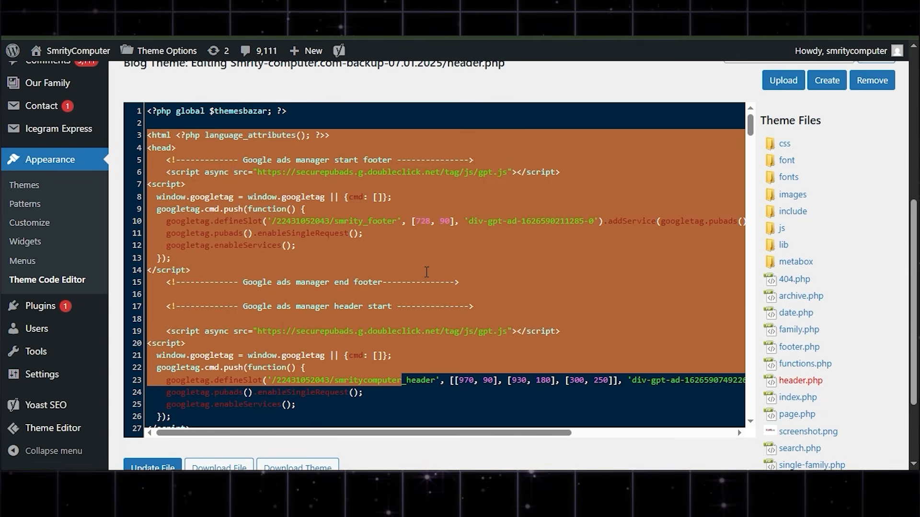
left_click(420, 238)
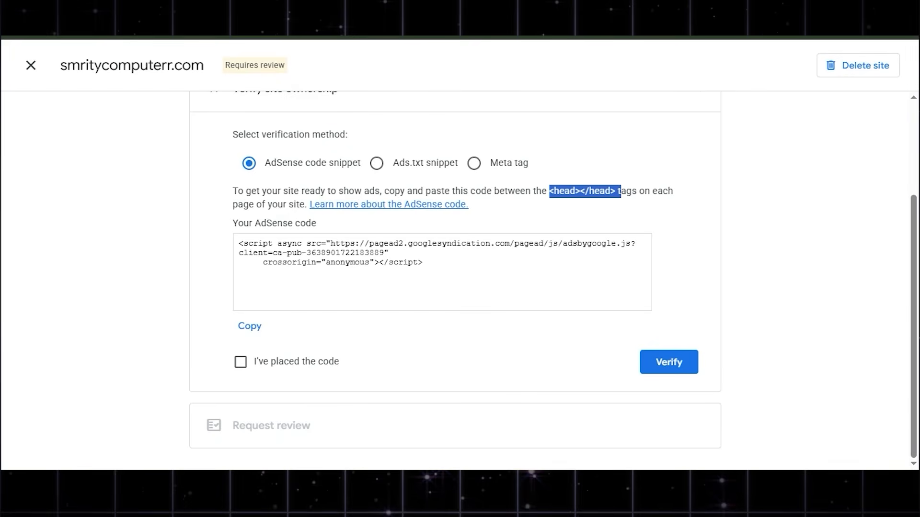
left_click(246, 327)
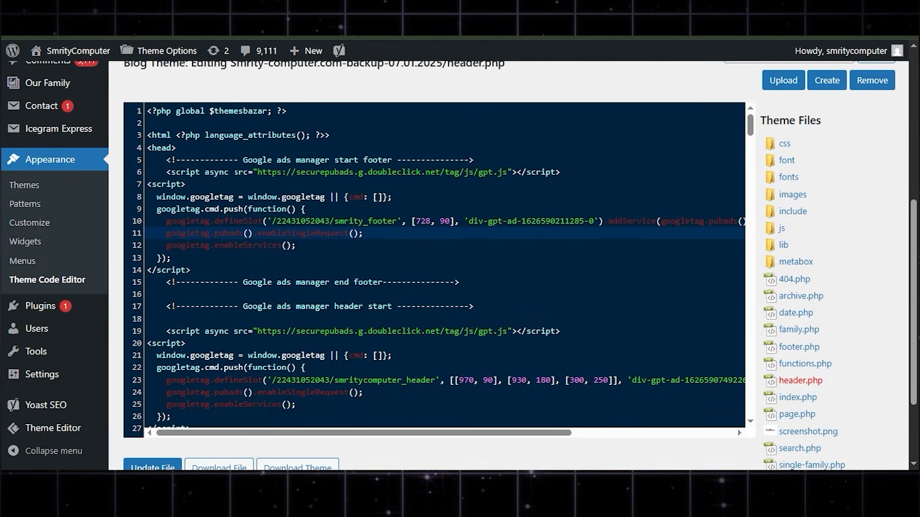
Step: Look through header.php in WordPress, from the opening <head> tag past the closing </head> tag to the file's end
left_click(182, 149)
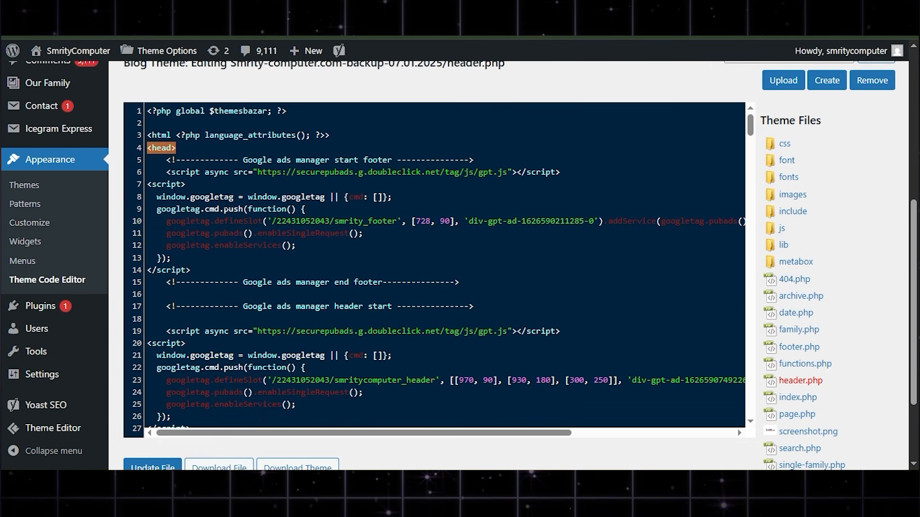
scroll(271, 243, "down", 15)
scroll(271, 243, "down", 20)
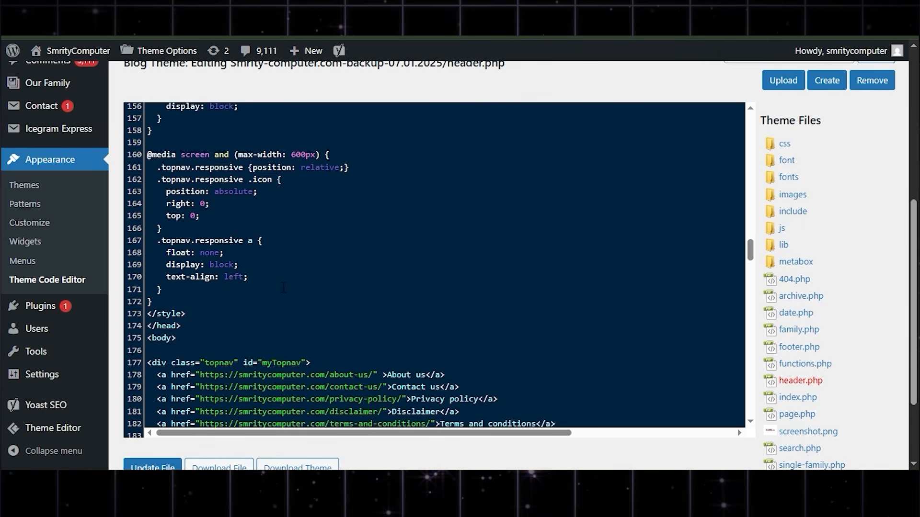
scroll(283, 287, "down", 20)
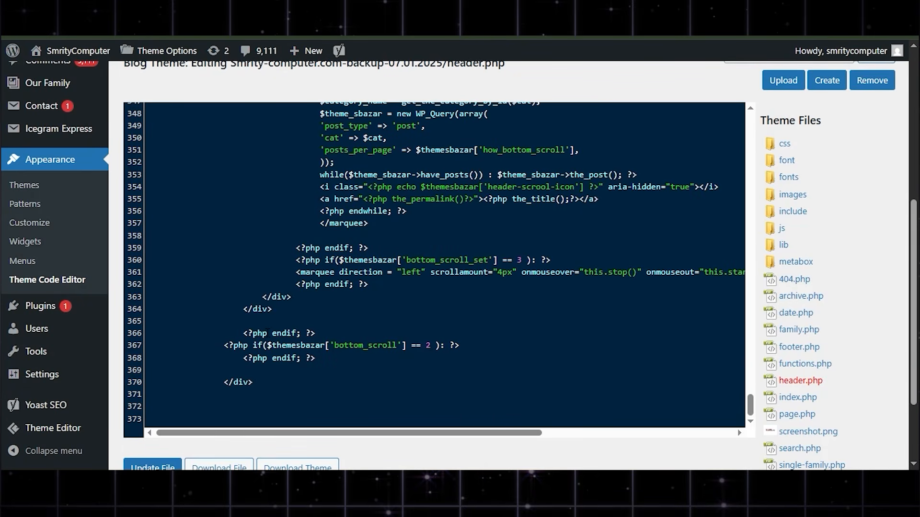
scroll(331, 382, "down", 3)
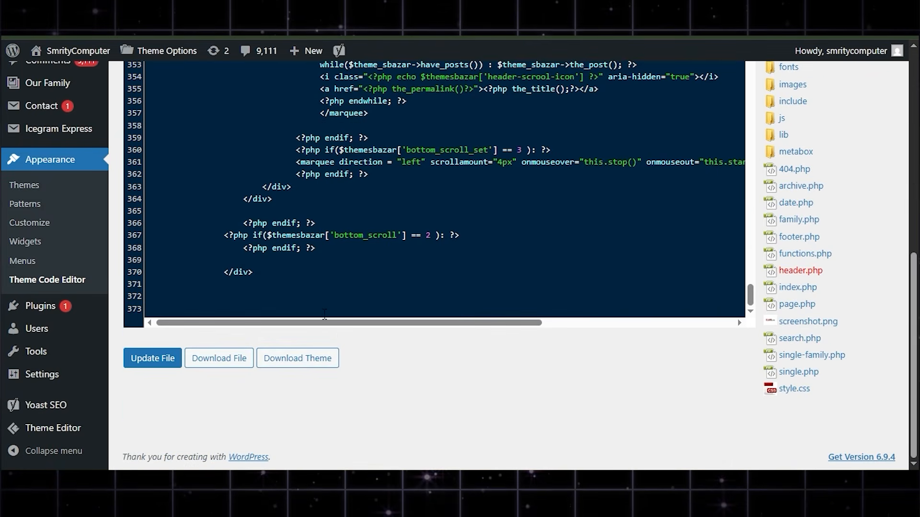
scroll(360, 260, "up", 20)
scroll(360, 260, "up", 20)
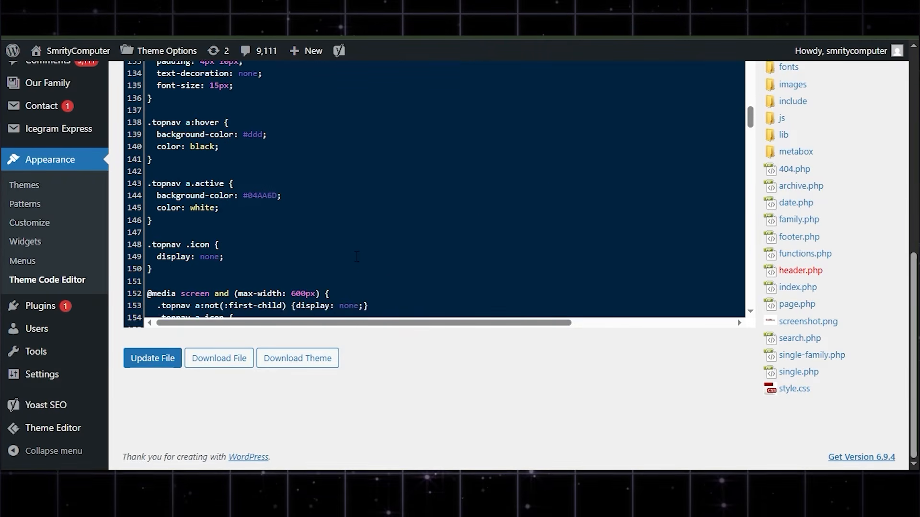
scroll(350, 264, "up", 20)
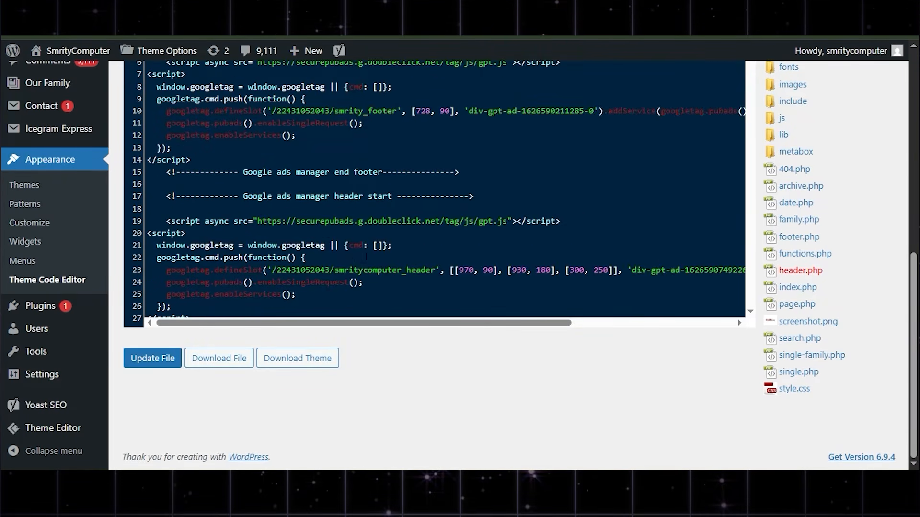
Step: Paste the copied AdSense code directly below the opening <head> tag in header.php, set off by blank lines above and below
scroll(494, 231, "down", 3)
scroll(495, 231, "down", 5)
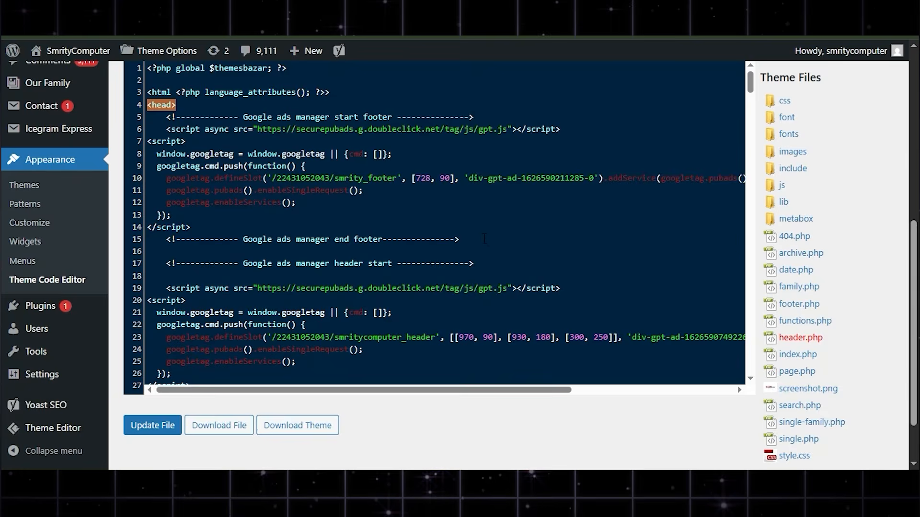
scroll(361, 167, "up", 2)
left_click(360, 169)
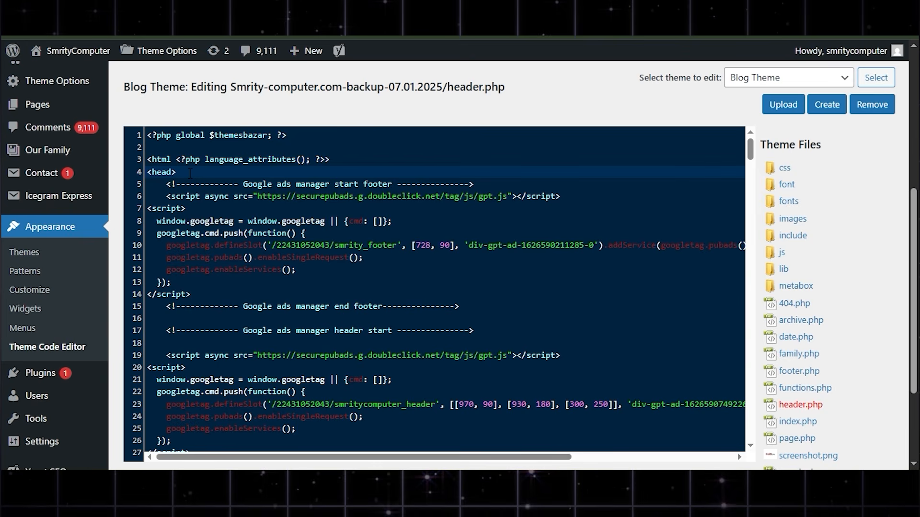
key("Return")
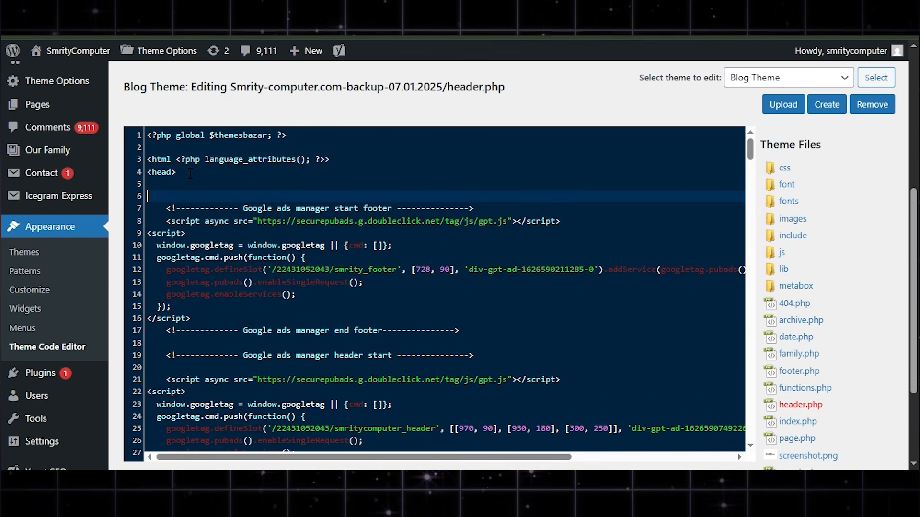
key("Return")
key("ctrl+v")
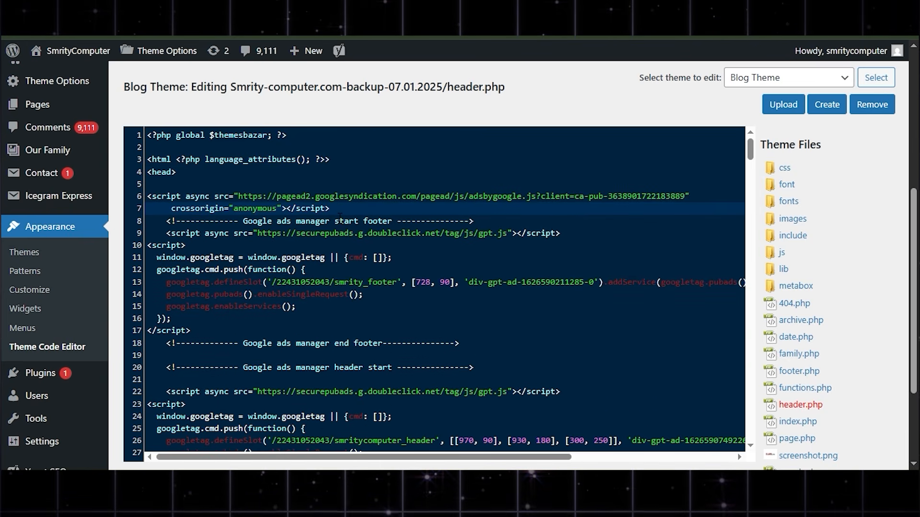
key("Return")
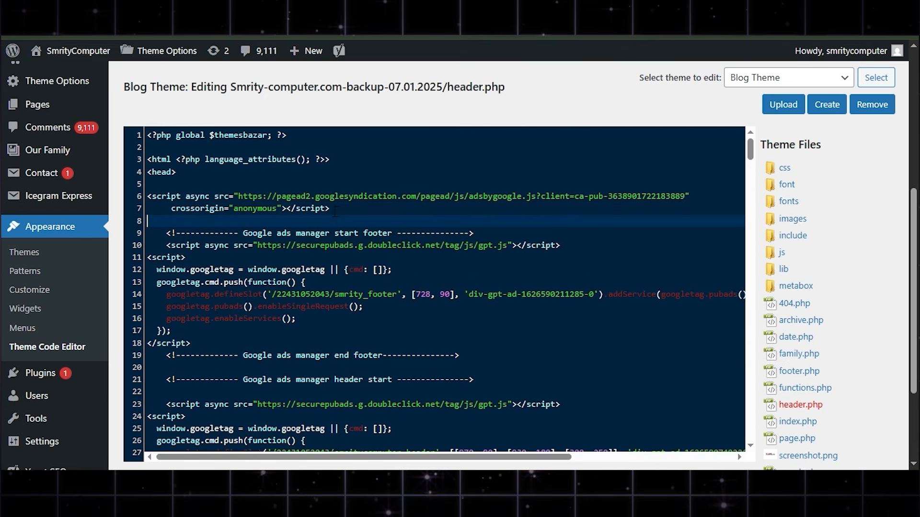
Step: Look over the pasted AdSense script and the neighbouring Google ads manager footer and header comments in header.php
left_click(148, 197)
left_click(308, 231)
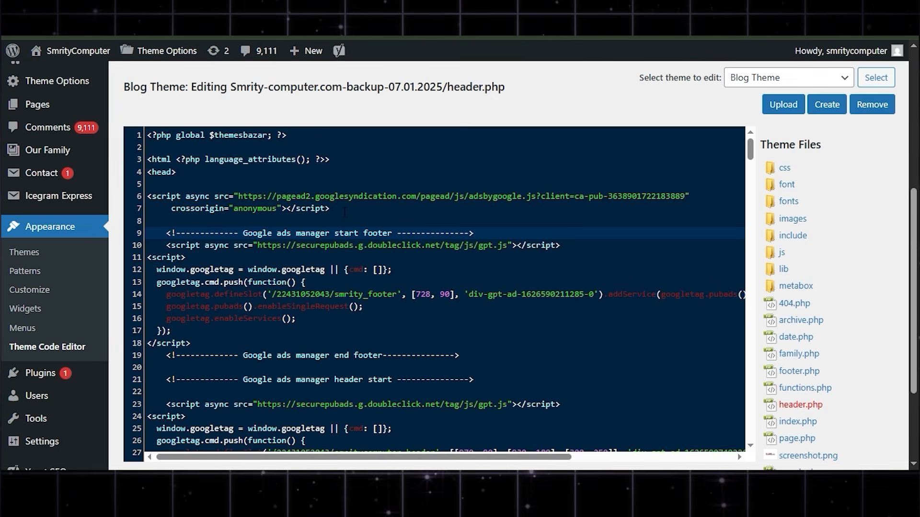
left_click_drag(344, 213, 344, 219)
left_click_drag(180, 233, 227, 235)
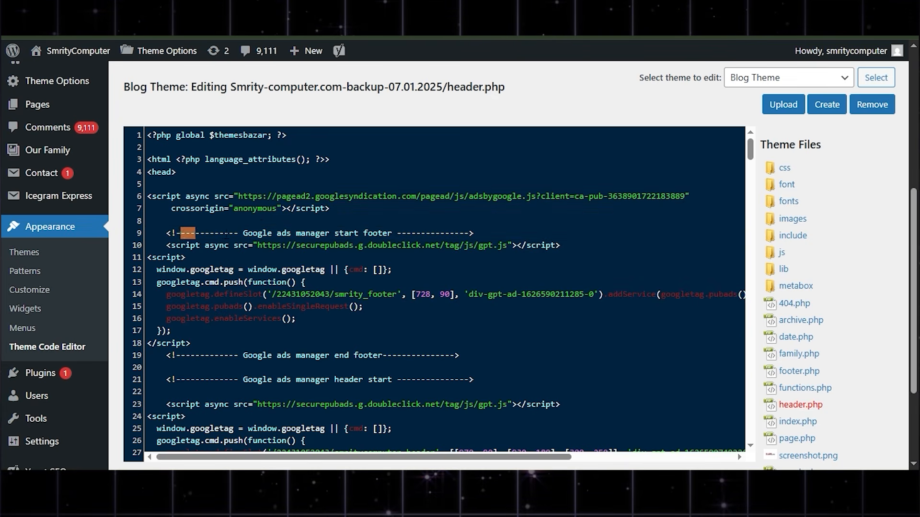
left_click_drag(232, 356, 386, 343)
left_click_drag(304, 380, 423, 376)
left_click(433, 368)
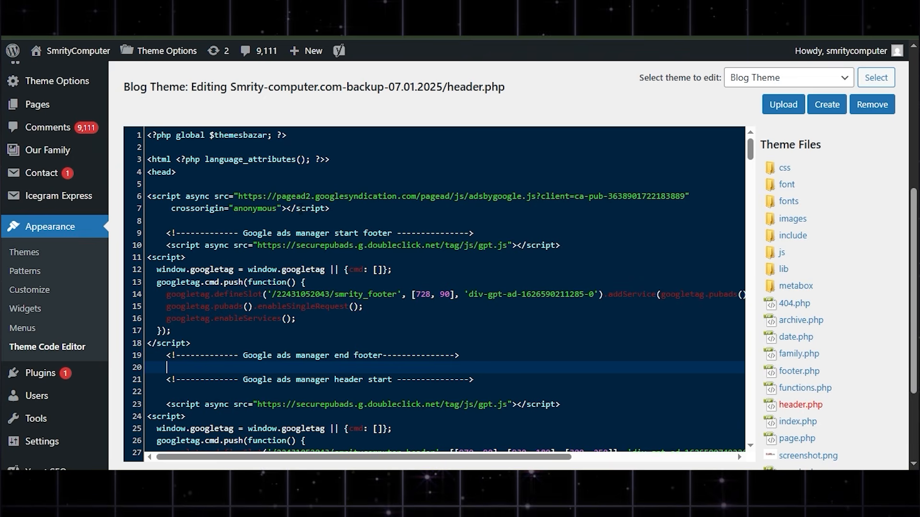
left_click_drag(329, 208, 150, 191)
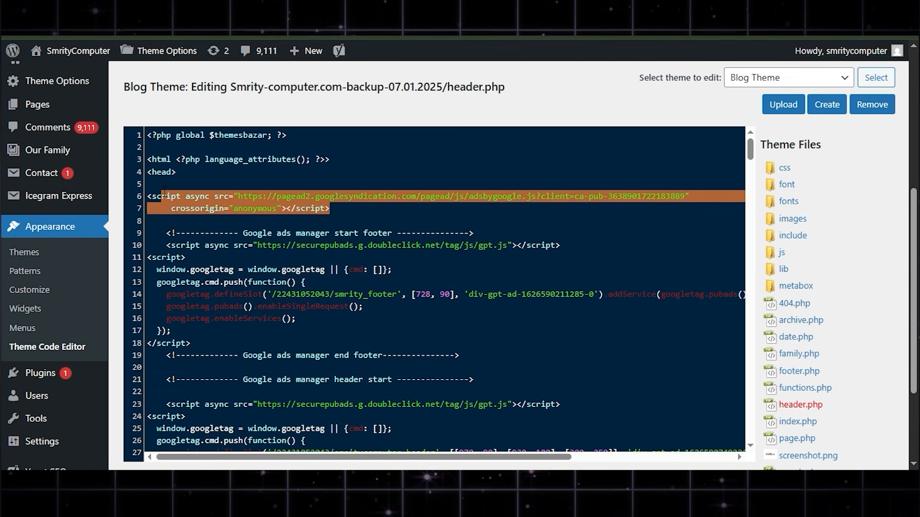
left_click(206, 208)
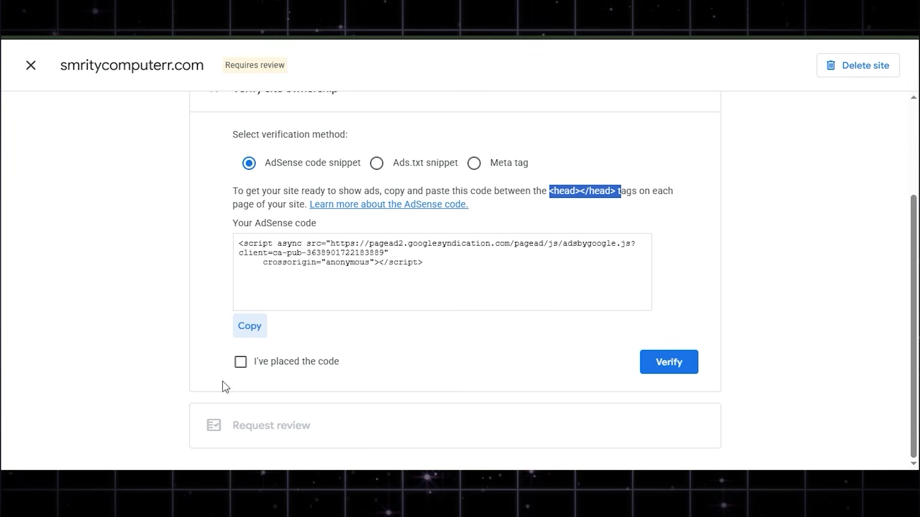
Step: Switch to AdSense, mark the code as placed for smritycomputerr.com, and close the verification page to view the sites list
left_click(241, 367)
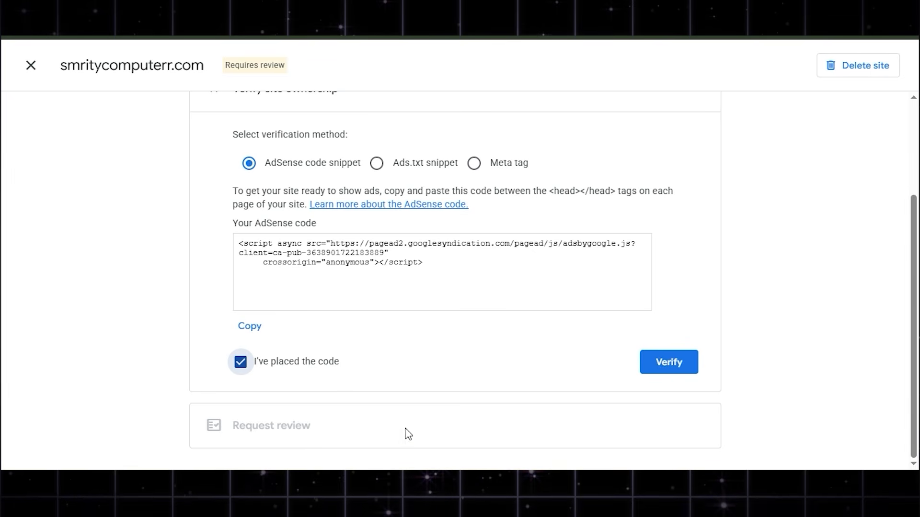
left_click(32, 67)
scroll(419, 220, "down", 1)
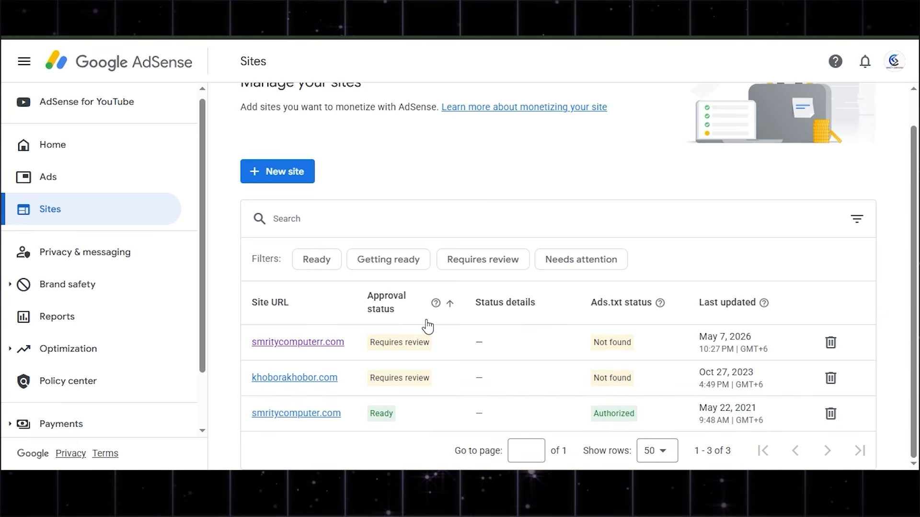
scroll(436, 309, "up", 1)
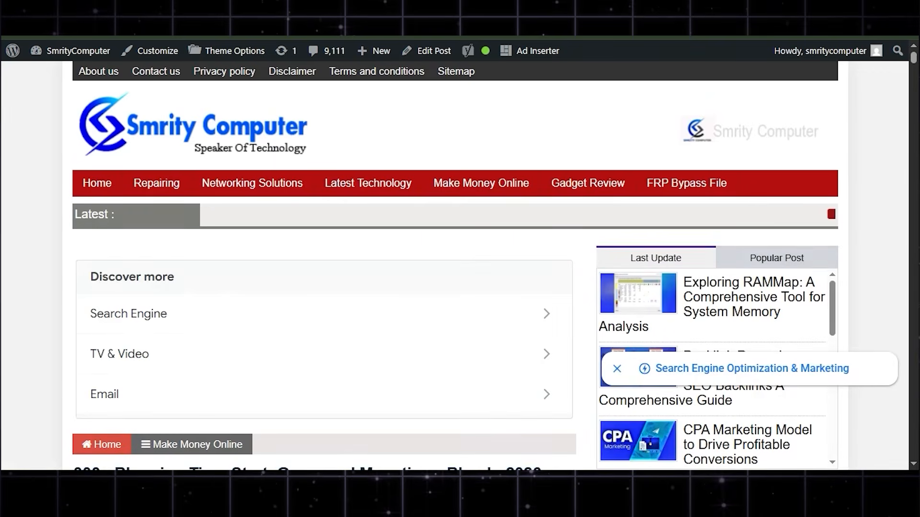
Step: Switch to the website and look through the "300+ Blogging Tips" post down to its introduction for ad placements
scroll(446, 286, "down", 7)
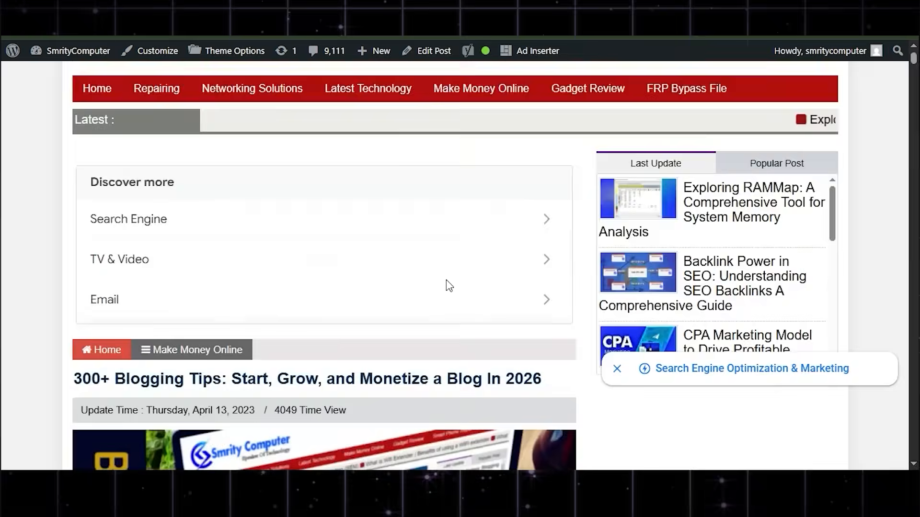
scroll(621, 209, "down", 4)
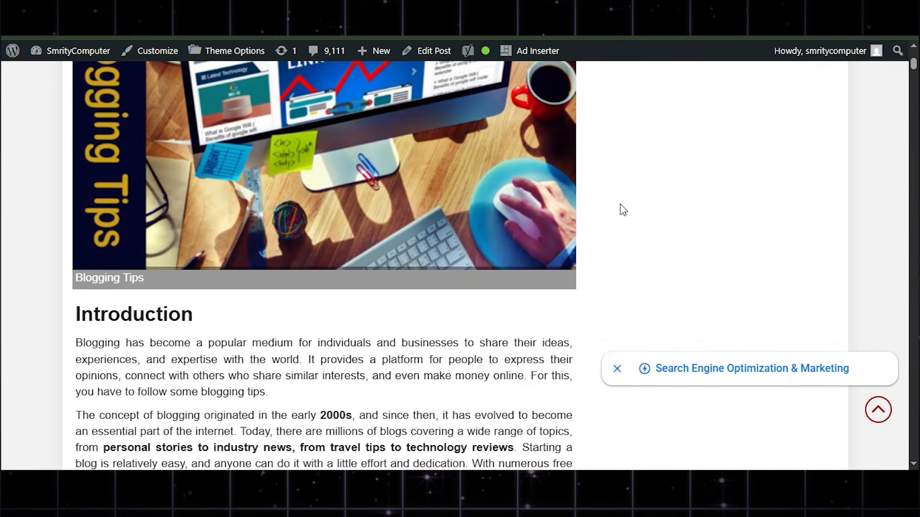
scroll(599, 222, "down", 4)
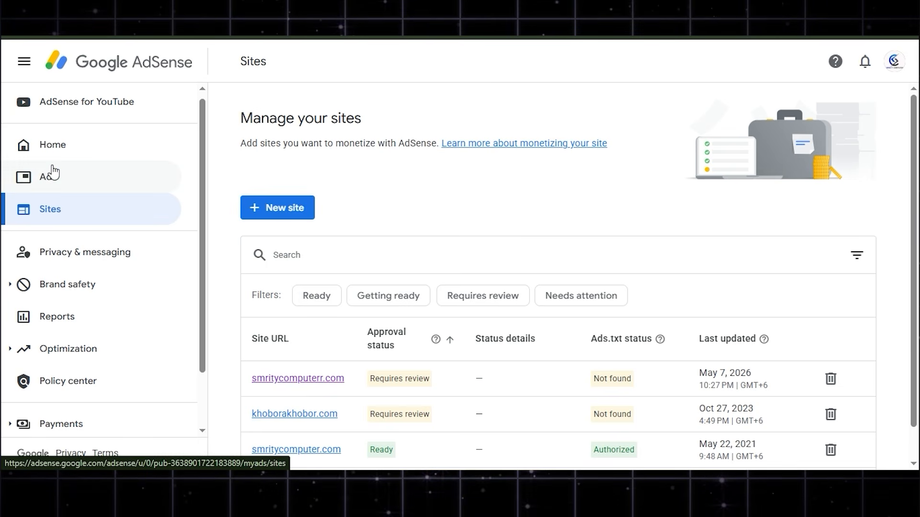
Step: Return to AdSense, open the Ads section, and look over the by-site ad management page
left_click(35, 181)
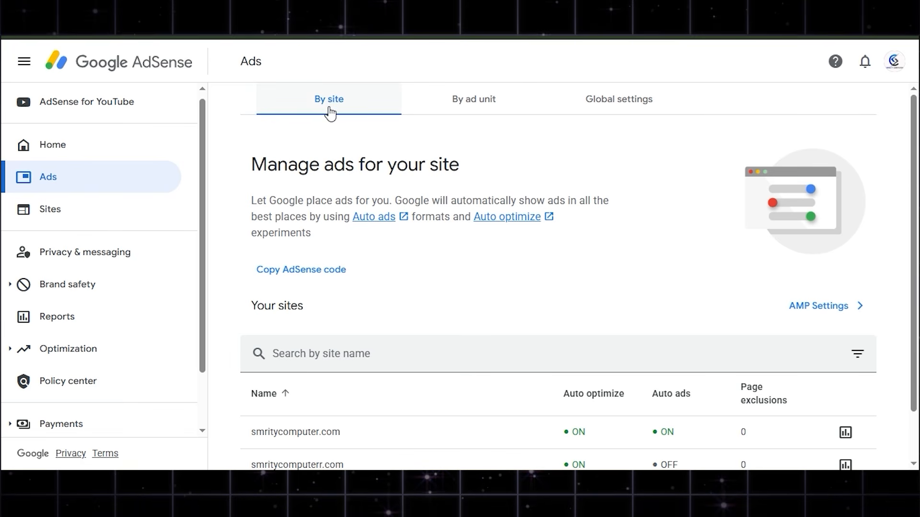
scroll(341, 156, "down", 1)
scroll(319, 182, "up", 1)
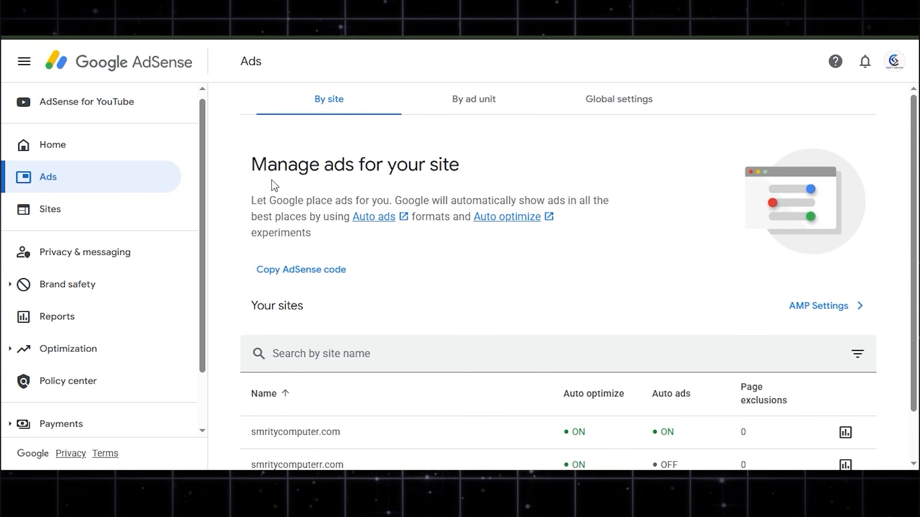
left_click_drag(398, 169, 455, 159)
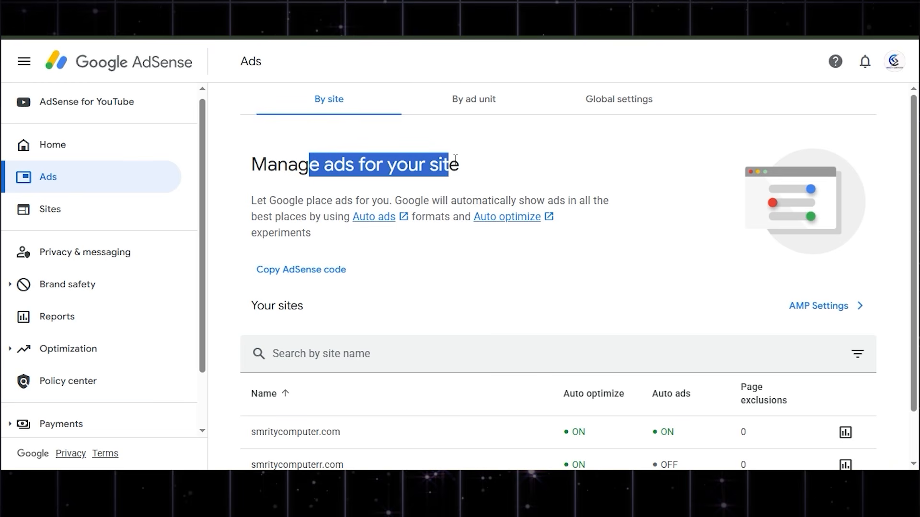
left_click(455, 160)
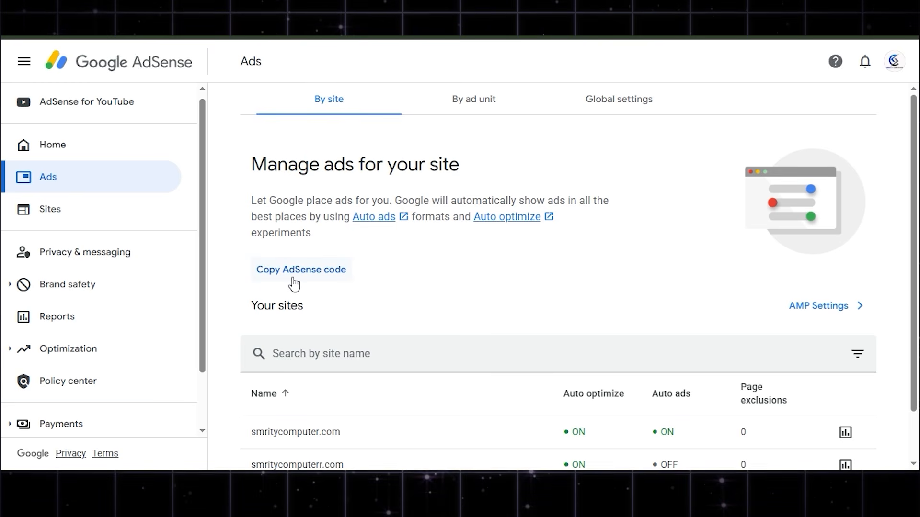
scroll(310, 246, "down", 1)
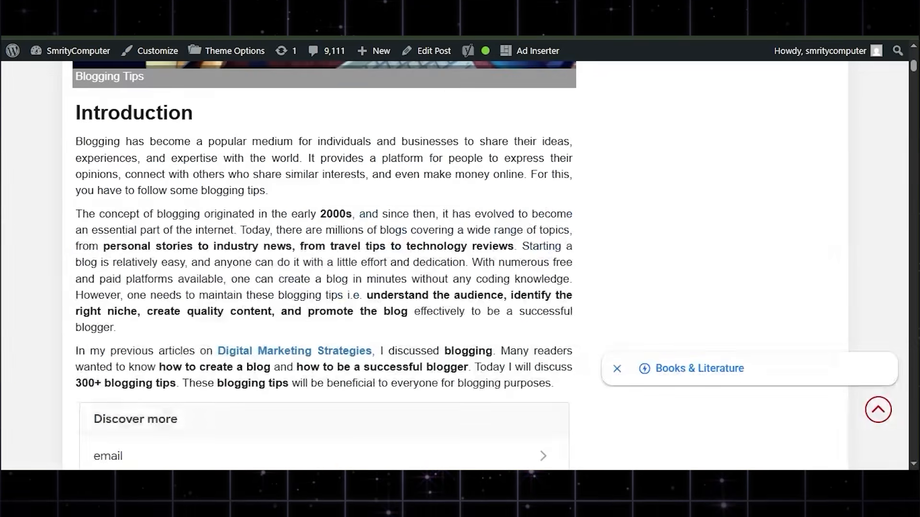
Step: Switch to the website and examine the ad placements within the Blogging Tips post and the RAMMap article
scroll(472, 199, "up", 15)
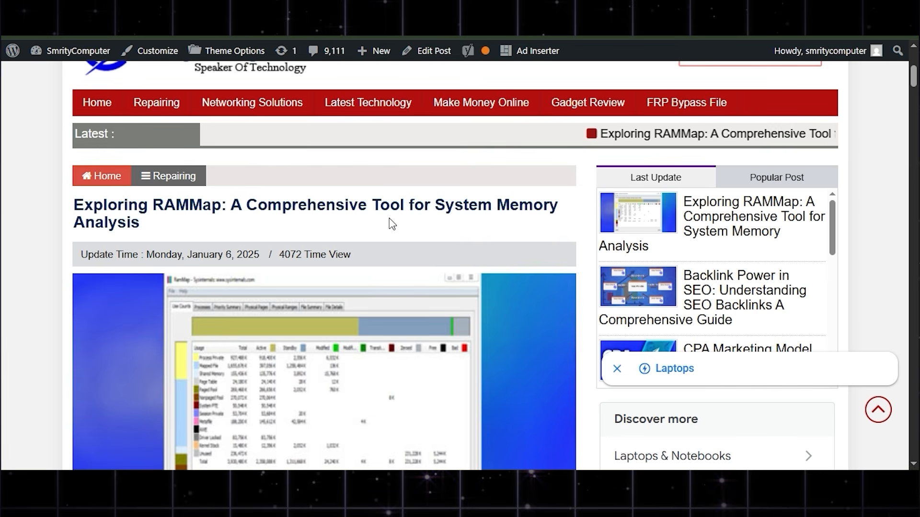
scroll(410, 232, "down", 10)
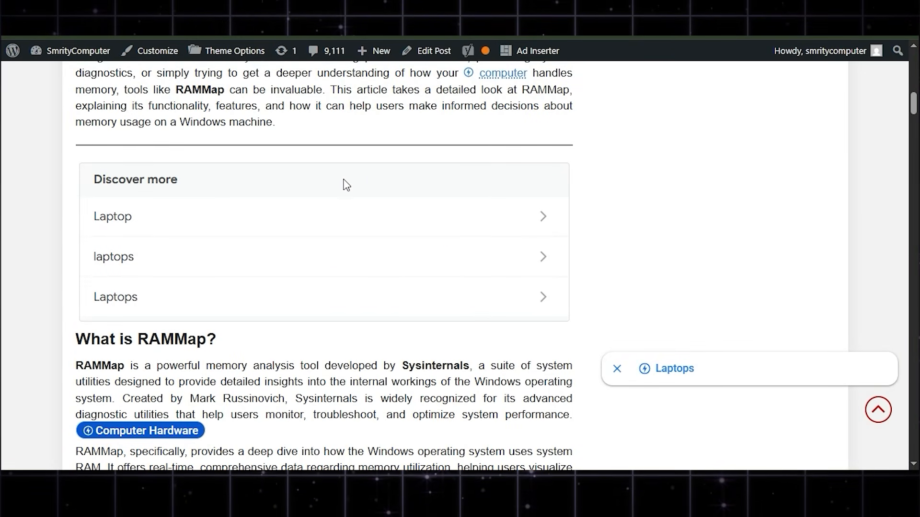
scroll(375, 186, "down", 2)
scroll(375, 189, "down", 4)
scroll(374, 196, "up", 4)
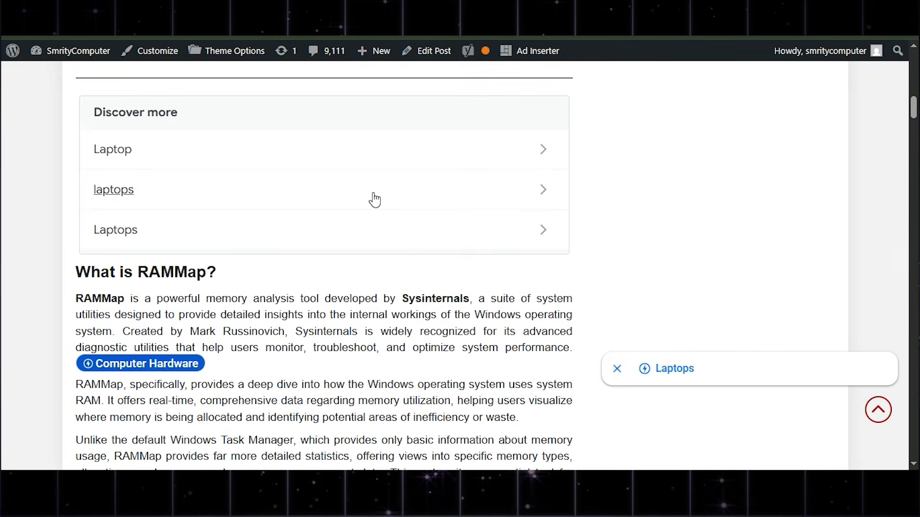
scroll(374, 199, "up", 3)
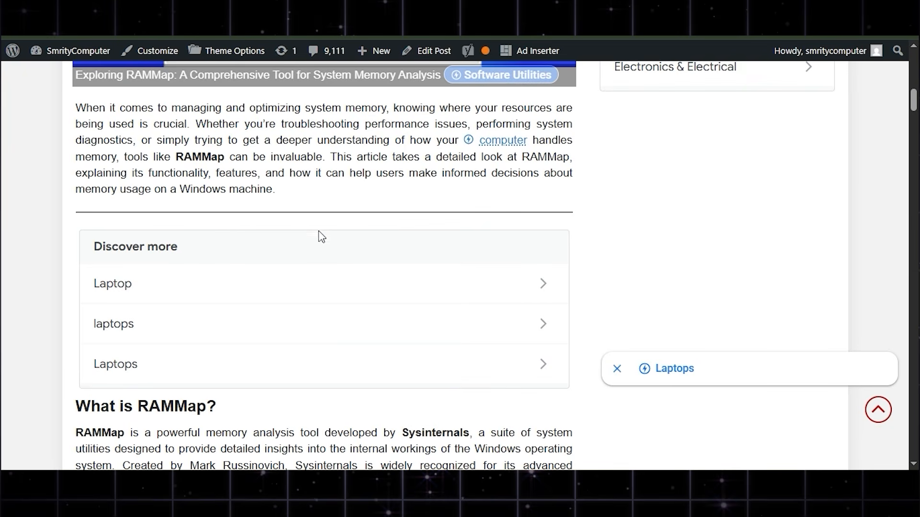
scroll(397, 264, "up", 4)
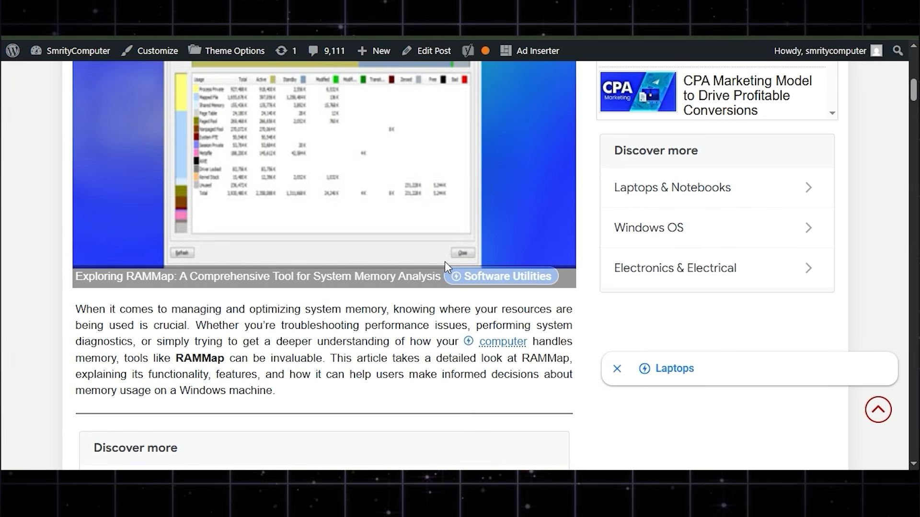
scroll(533, 290, "up", 5)
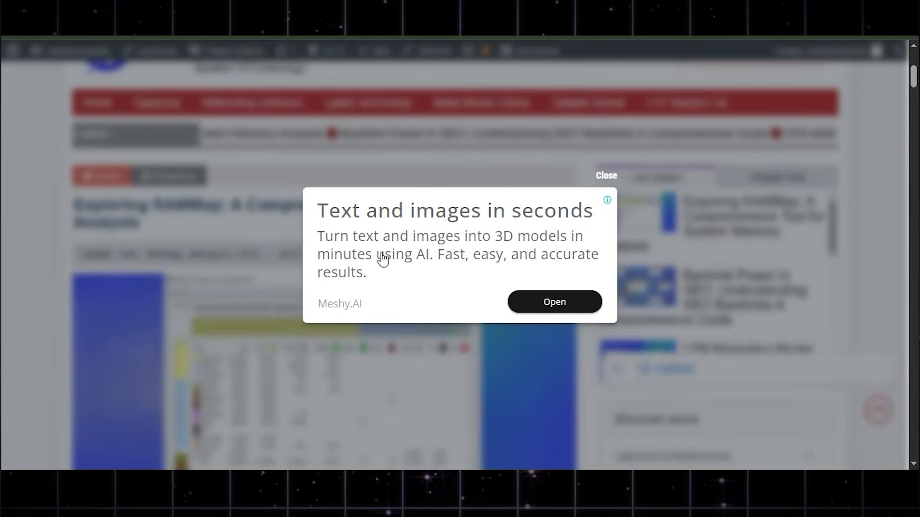
Step: Close the full-screen ad overlay and look over the beginning of the RAMMap article again
left_click(606, 175)
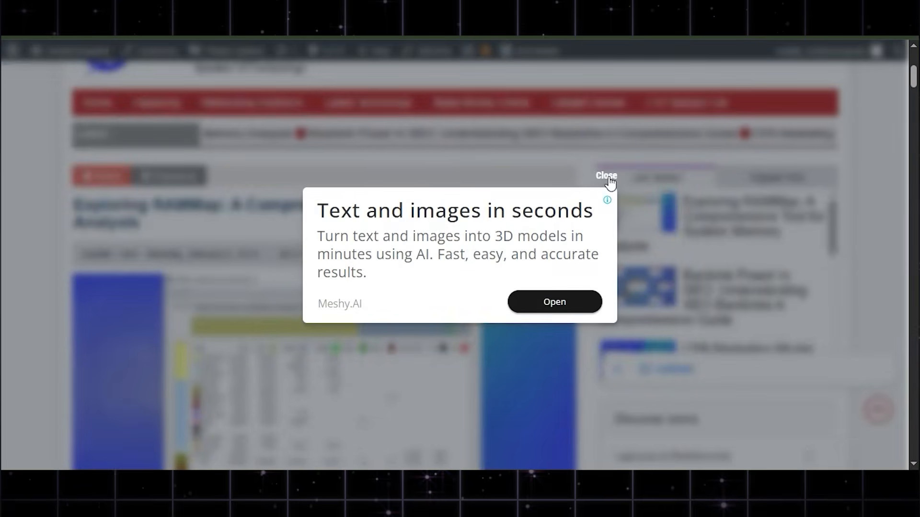
left_click(607, 176)
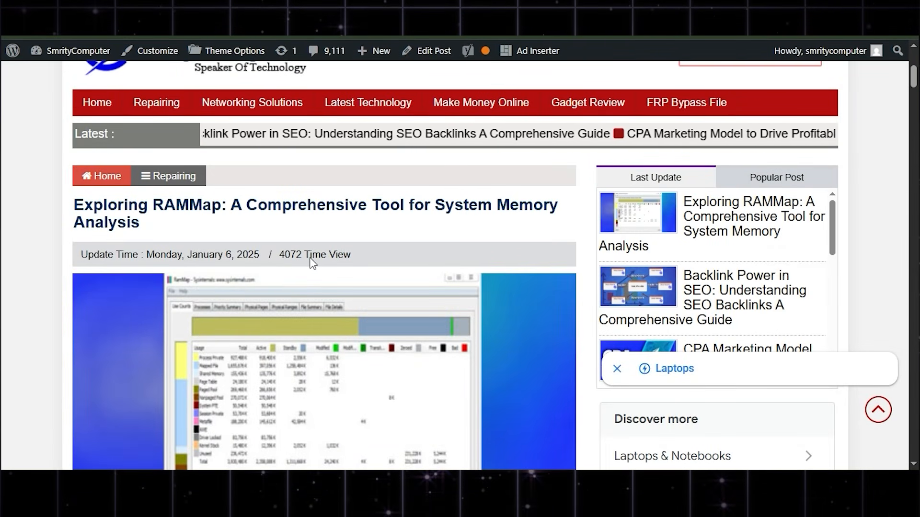
scroll(310, 260, "up", 1)
scroll(313, 268, "down", 6)
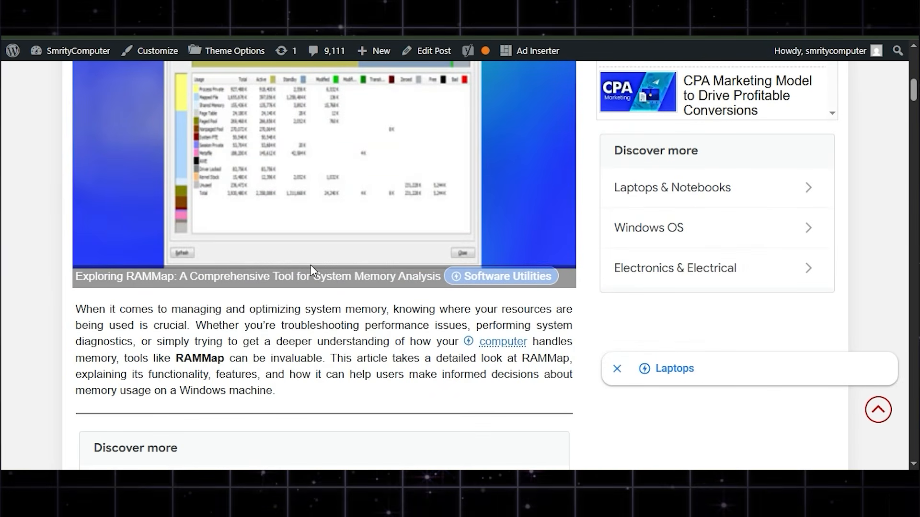
scroll(310, 265, "up", 4)
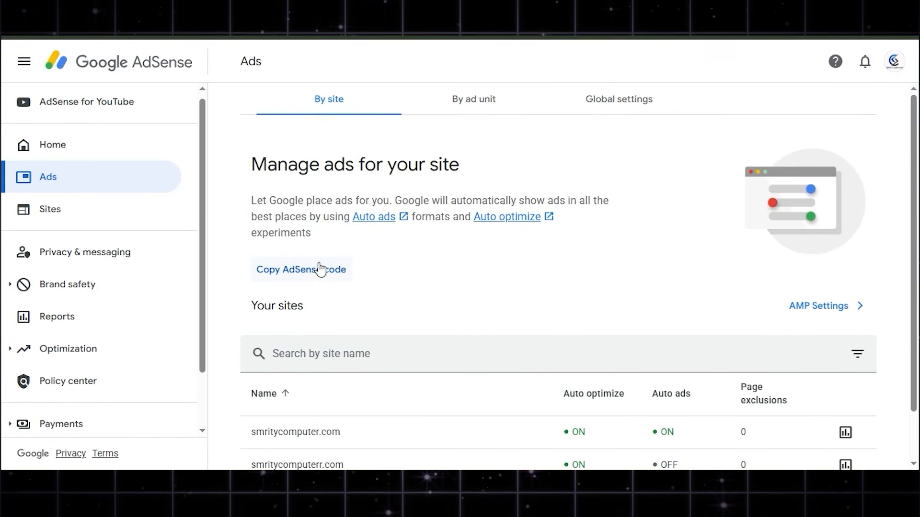
Step: Switch to AdSense, open the AdSense code for the sites, and read the instruction on placing it between the <head></head> tags
left_click(274, 272)
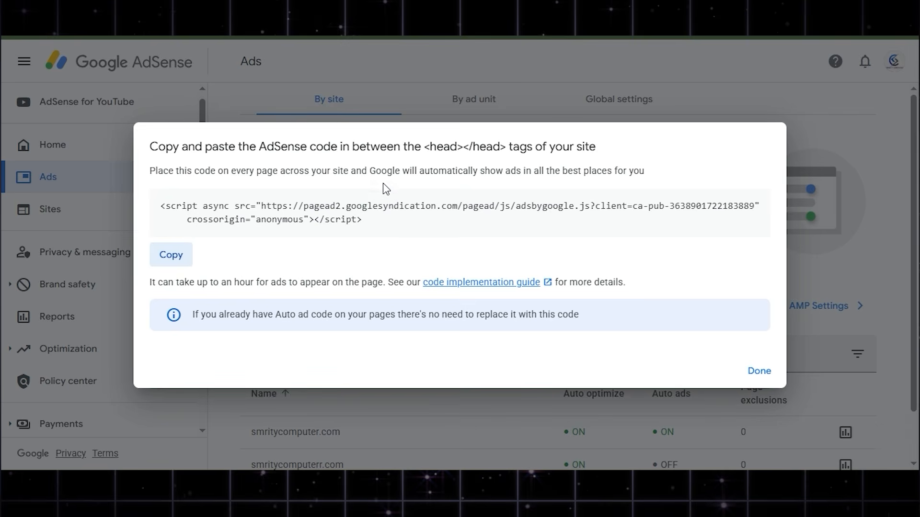
left_click_drag(150, 147, 300, 152)
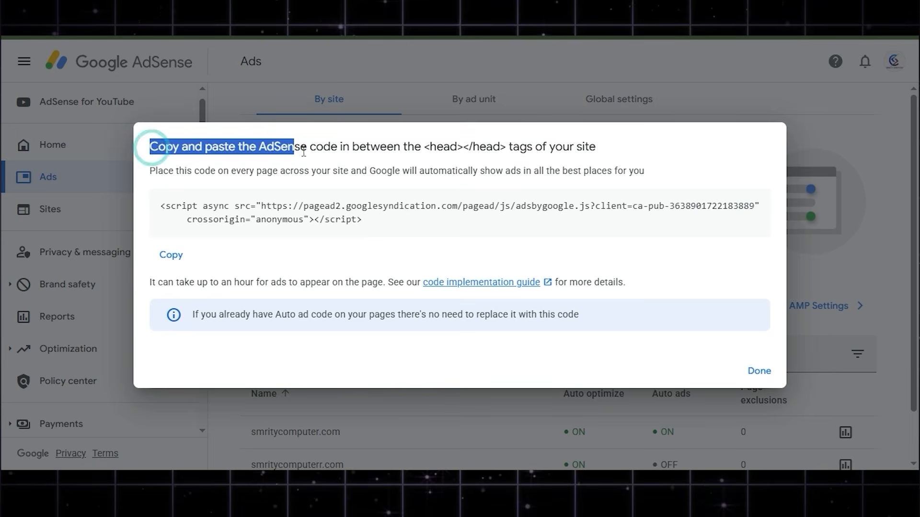
left_click_drag(459, 151, 487, 149)
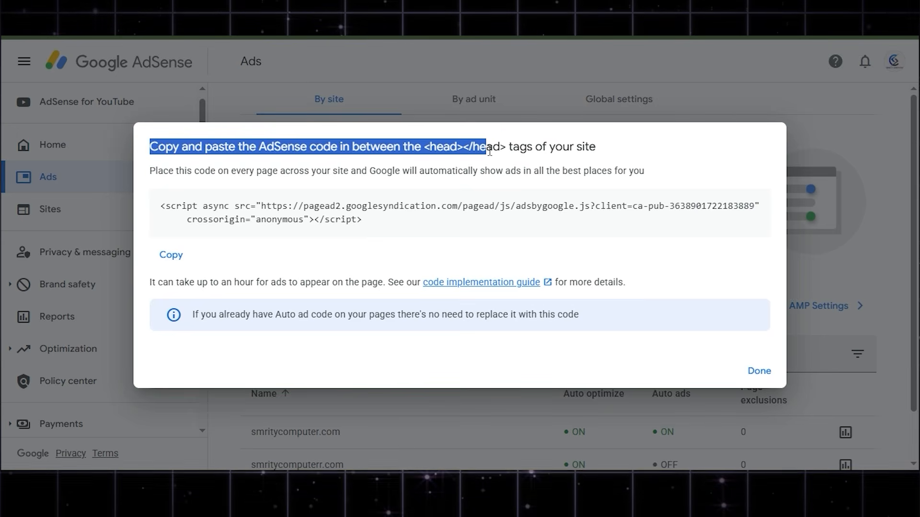
left_click(447, 139)
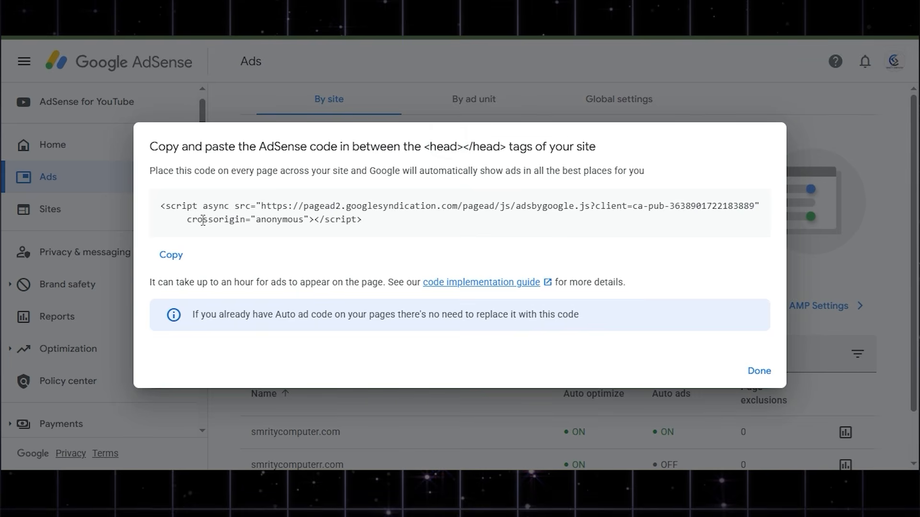
Step: Copy the complete AdSense script code to place in the site's head section
left_click_drag(248, 211, 352, 222)
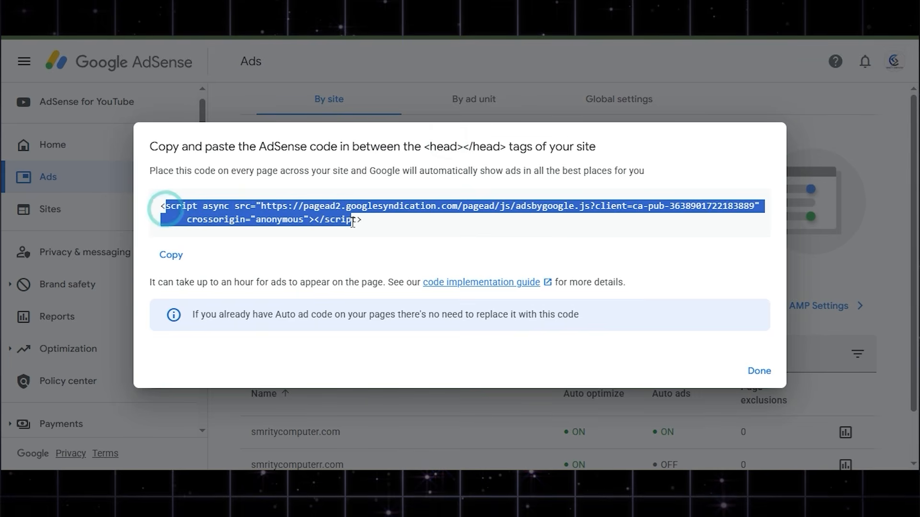
left_click(377, 221)
left_click(183, 264)
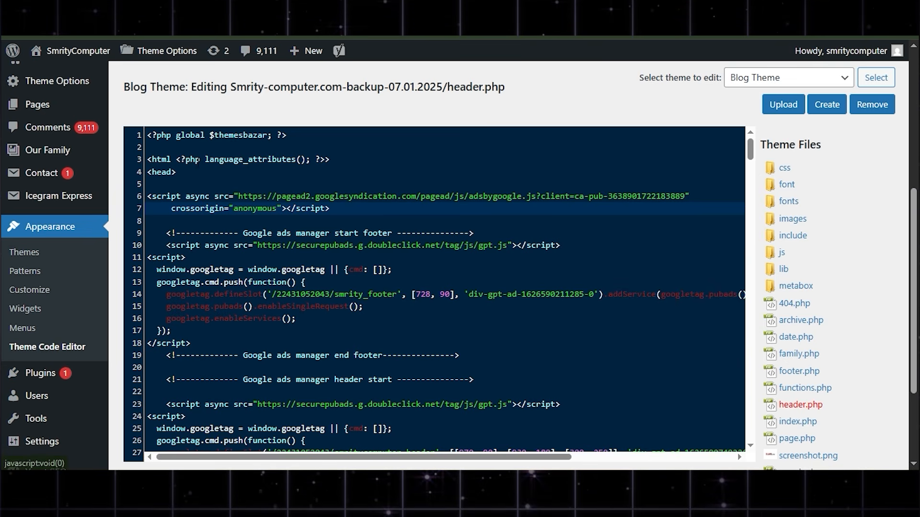
Step: Switch to the WordPress theme code editor, paste the AdSense code after <head> in header.php, and put it on a new line
left_click(252, 176)
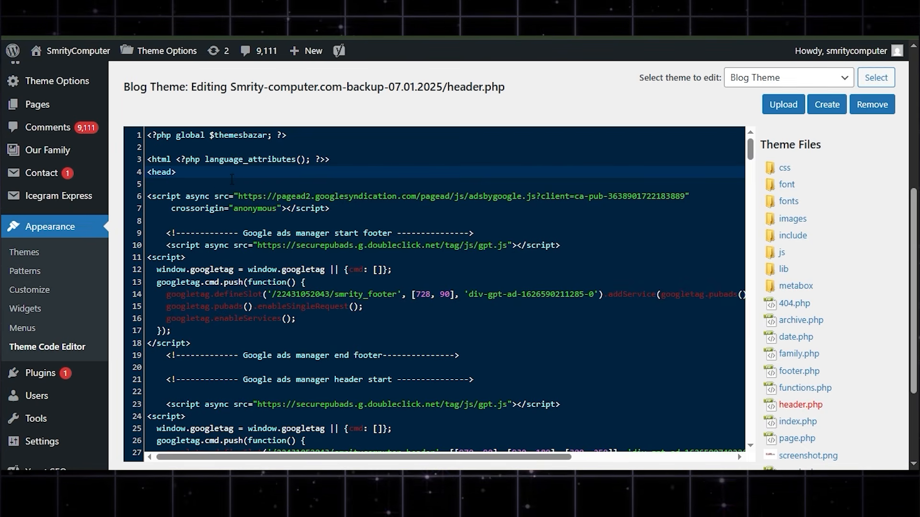
key("ctrl+v")
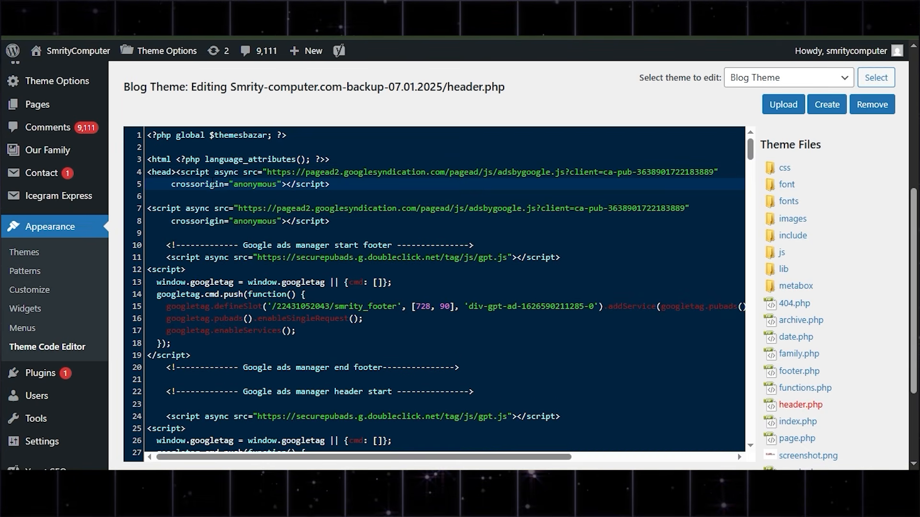
left_click(176, 175)
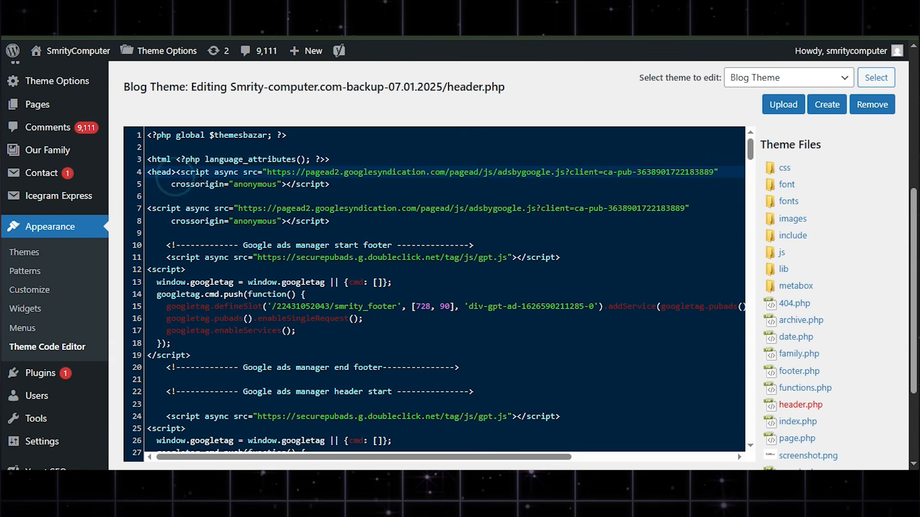
key("Return")
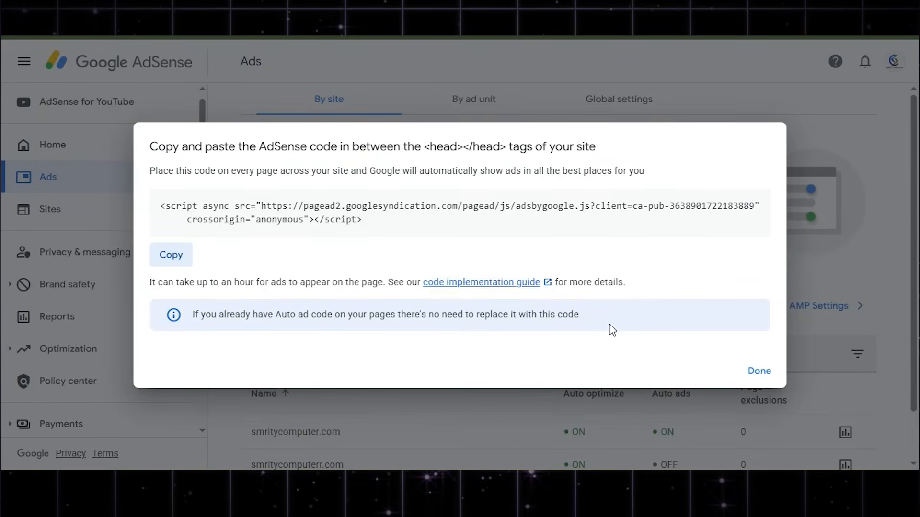
Step: Return to AdSense, close the code dialog, and look over the new ad unit types and existing units listed by ad unit
left_click(759, 371)
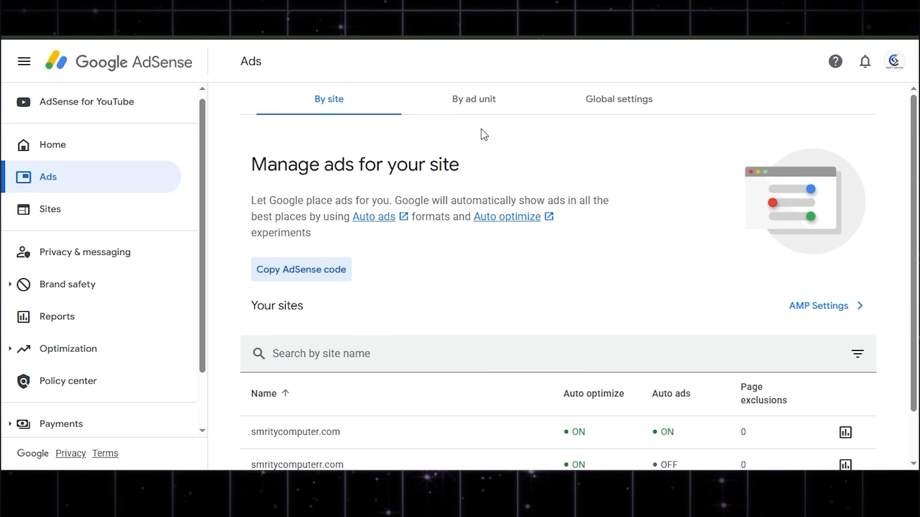
left_click(472, 109)
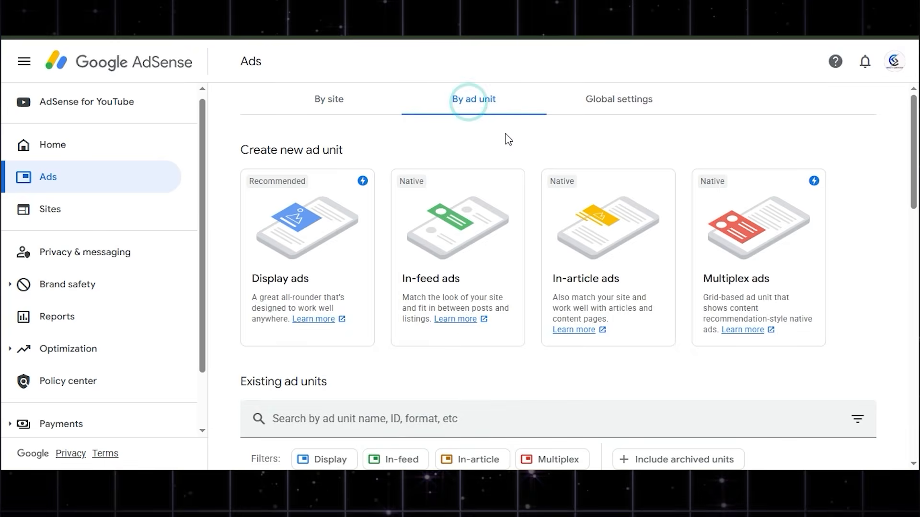
scroll(335, 206, "down", 2)
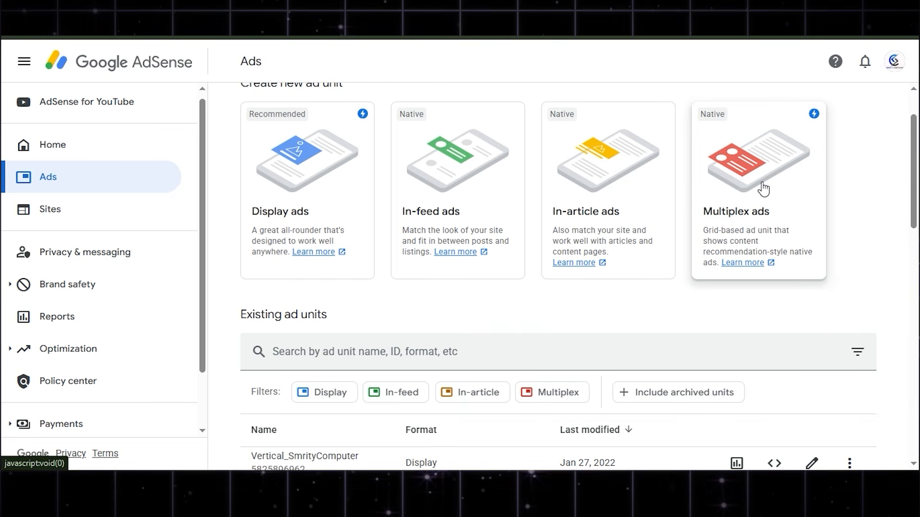
scroll(465, 251, "down", 4)
scroll(469, 172, "up", 3)
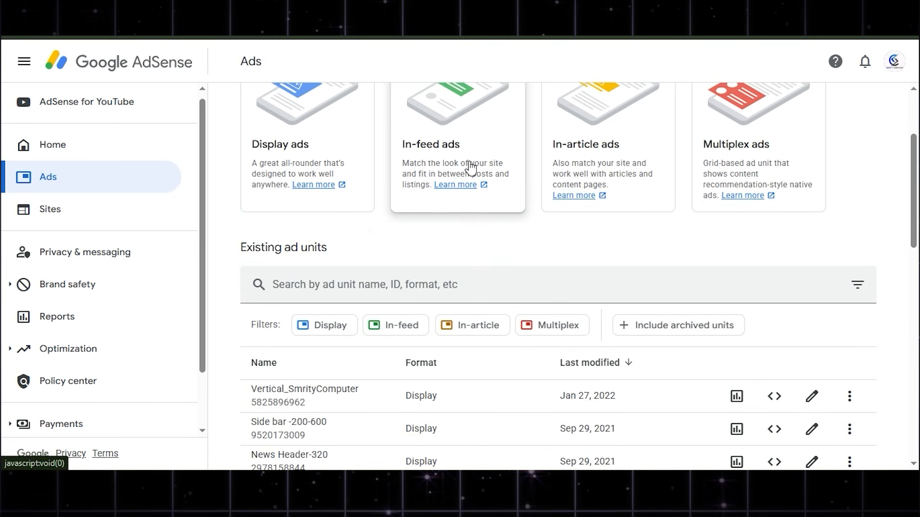
scroll(441, 192, "up", 1)
scroll(431, 211, "up", 1)
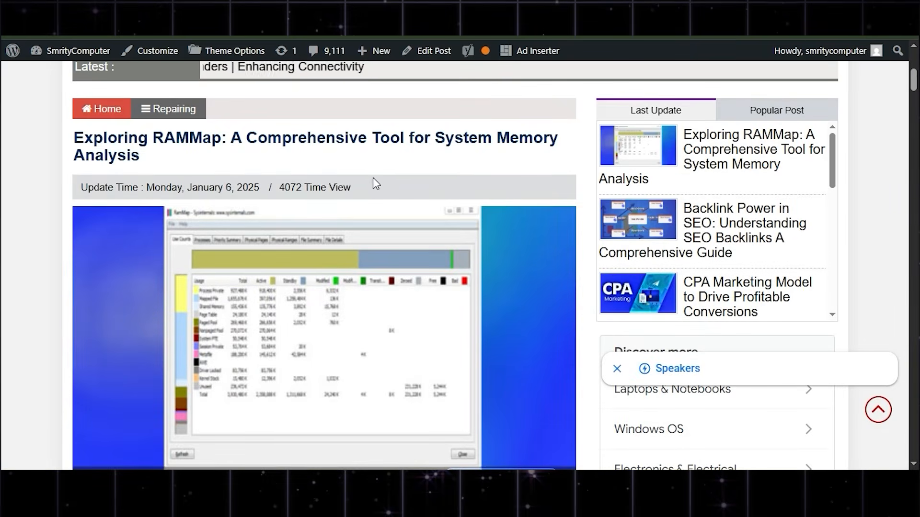
Step: Switch to the website and examine the ad positions around the RAMMap article's header, sidebar and introduction
scroll(376, 183, "up", 7)
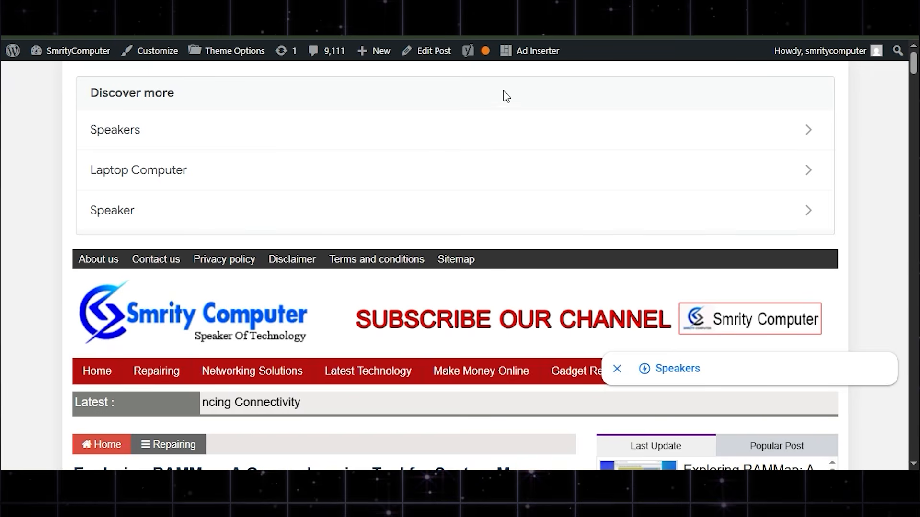
scroll(591, 113, "down", 5)
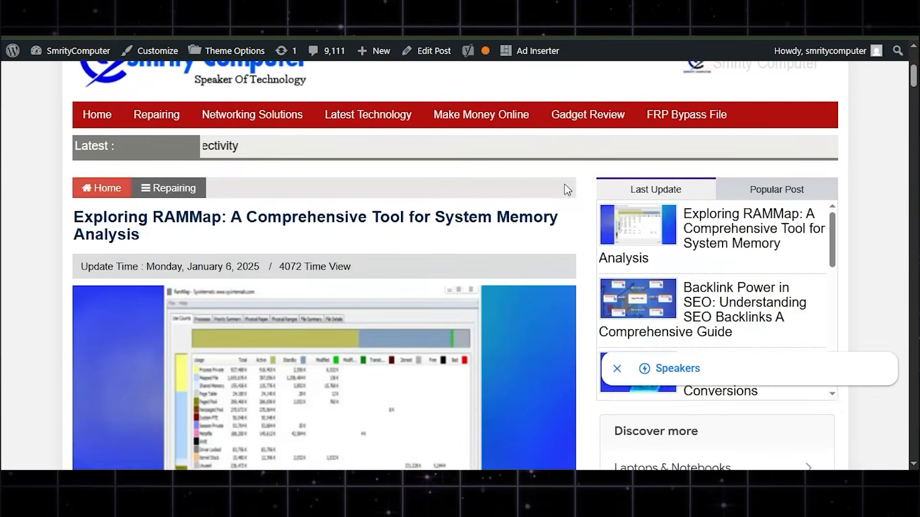
scroll(704, 300, "down", 3)
scroll(690, 326, "down", 1)
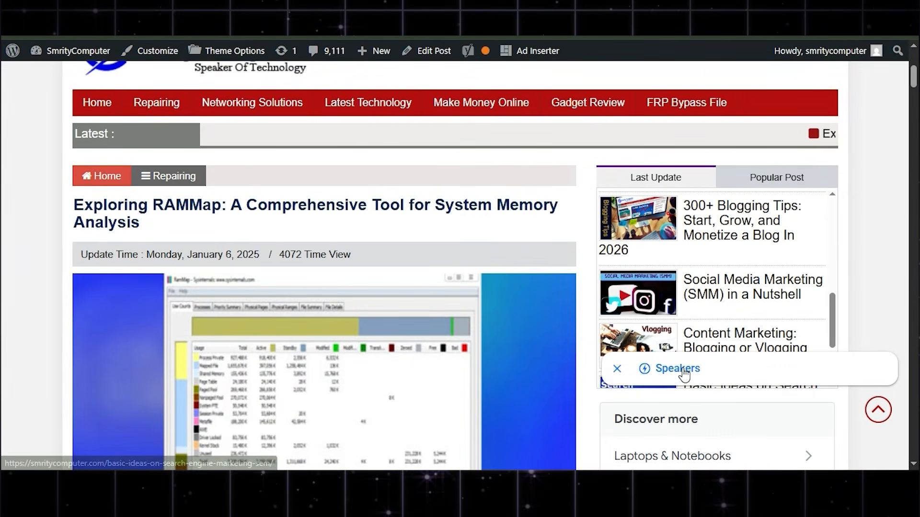
scroll(656, 320, "down", 8)
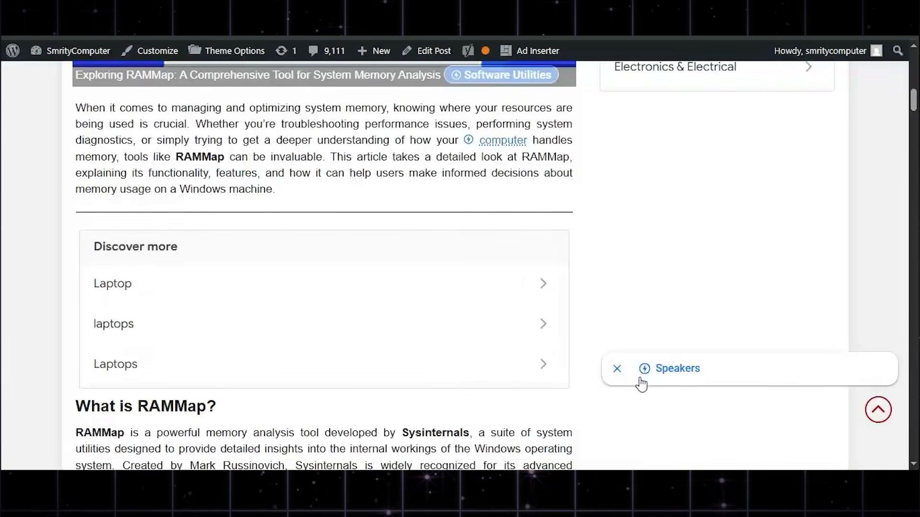
Step: Open the floating Speakers ad, close its panel, and examine the ad placements further down the RAMMap article
left_click(647, 370)
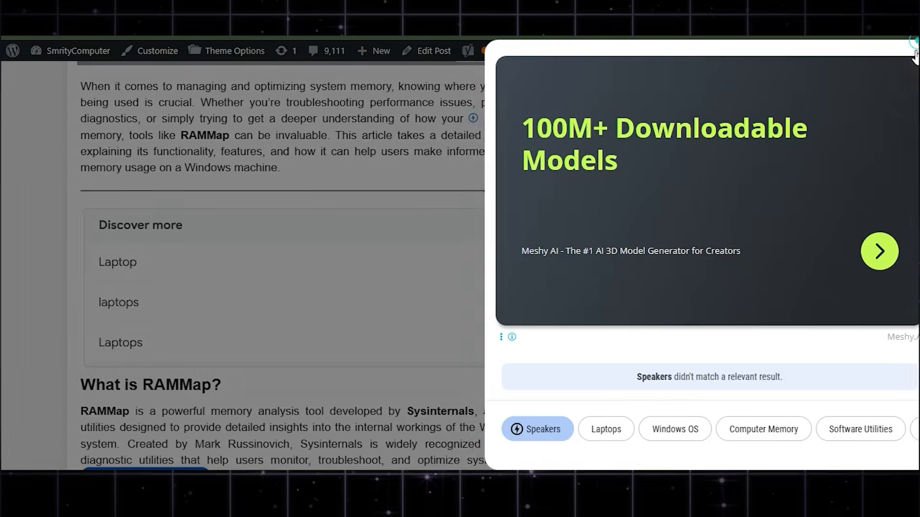
left_click(915, 54)
scroll(703, 322, "down", 8)
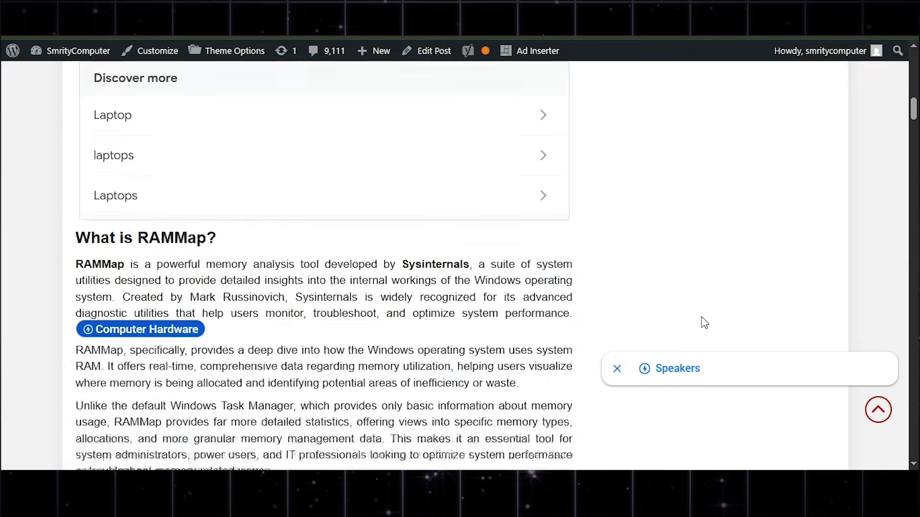
scroll(582, 303, "down", 5)
scroll(472, 304, "up", 3)
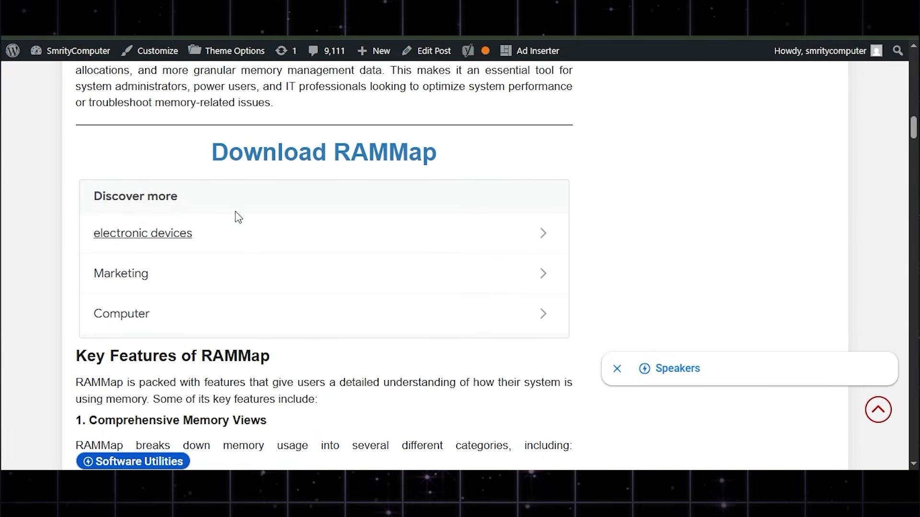
scroll(343, 222, "down", 15)
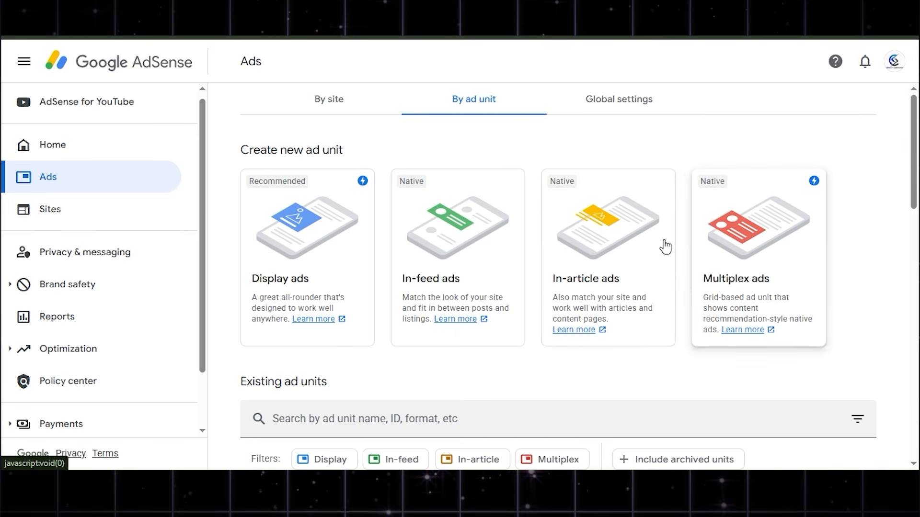
Step: Switch to AdSense, review the ad unit types, start a new display ad unit, and preview its Horizontal and Vertical shapes
scroll(732, 276, "down", 1)
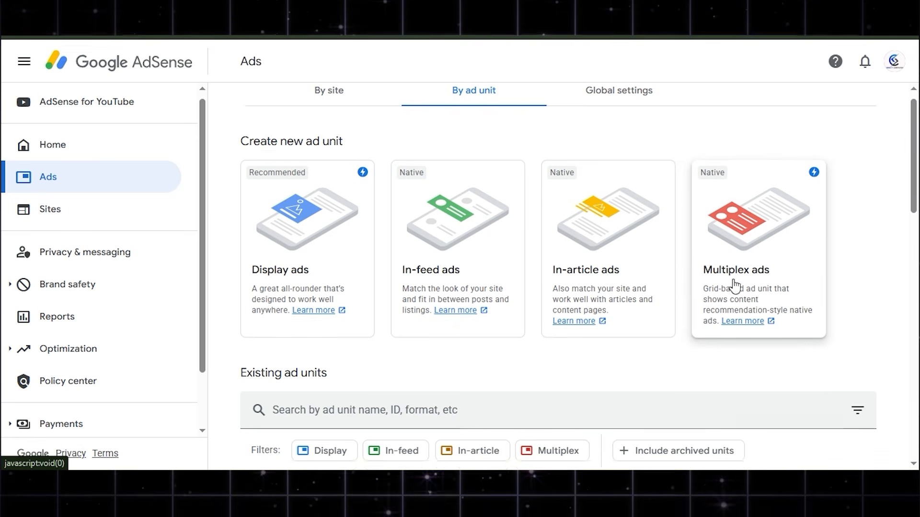
scroll(535, 328, "down", 3)
scroll(525, 312, "up", 3)
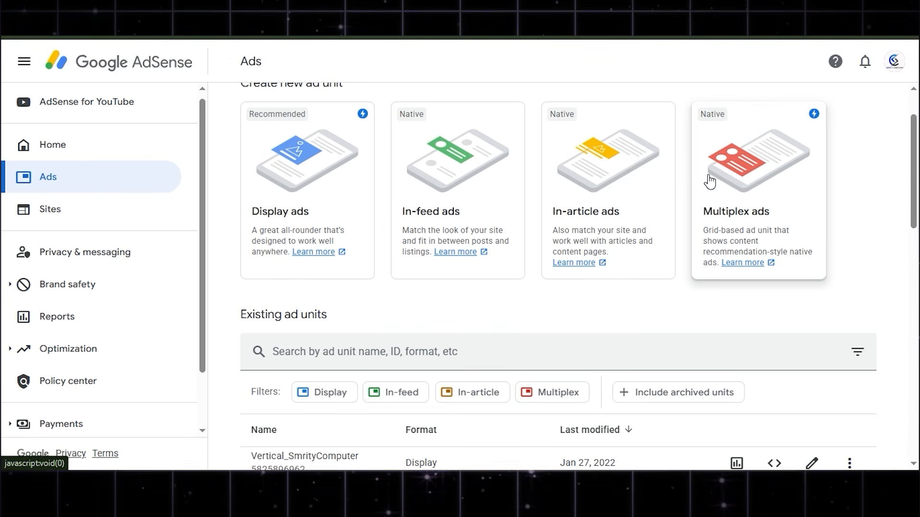
left_click(299, 178)
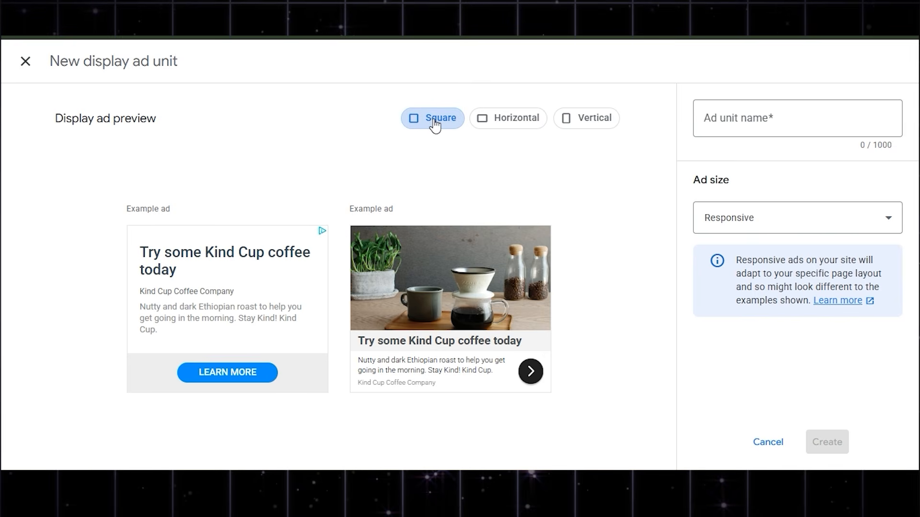
left_click(504, 124)
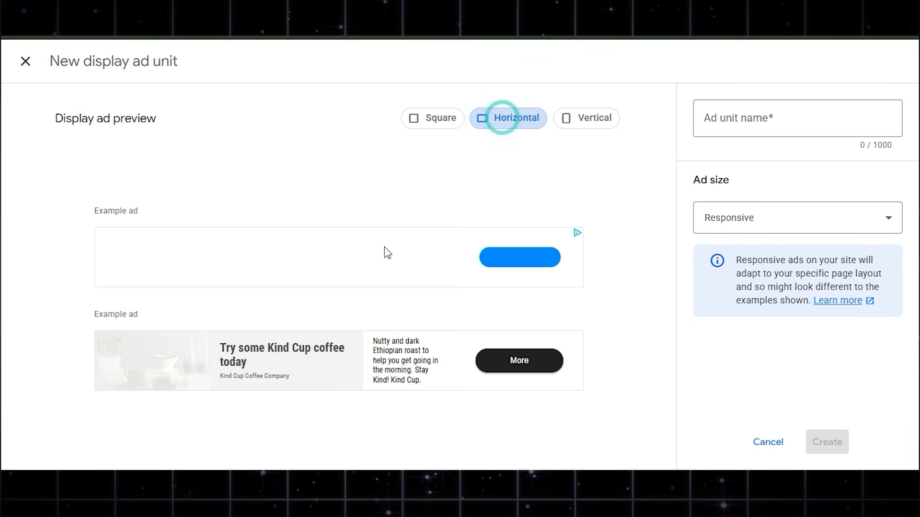
left_click(584, 123)
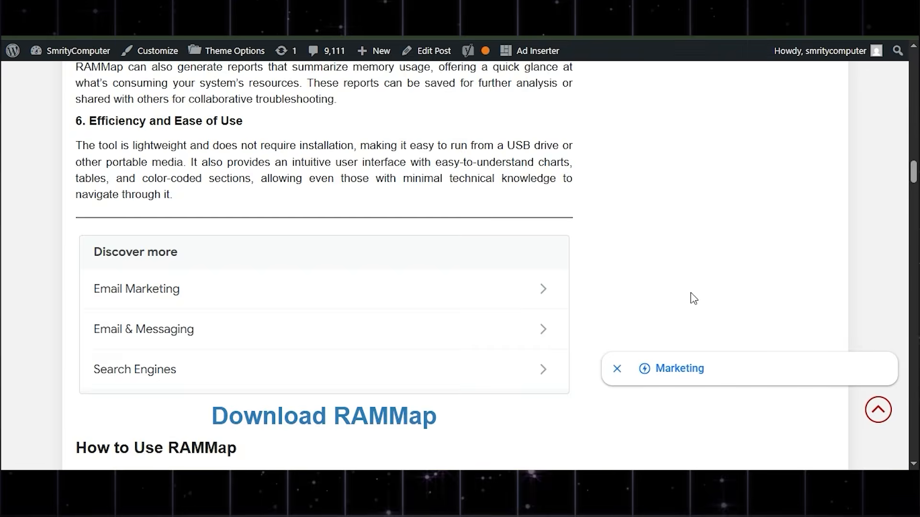
Step: Check the RAMMap article on the website for vertical ad space, and return to AdSense to preview the Square display ad
scroll(714, 271, "up", 10)
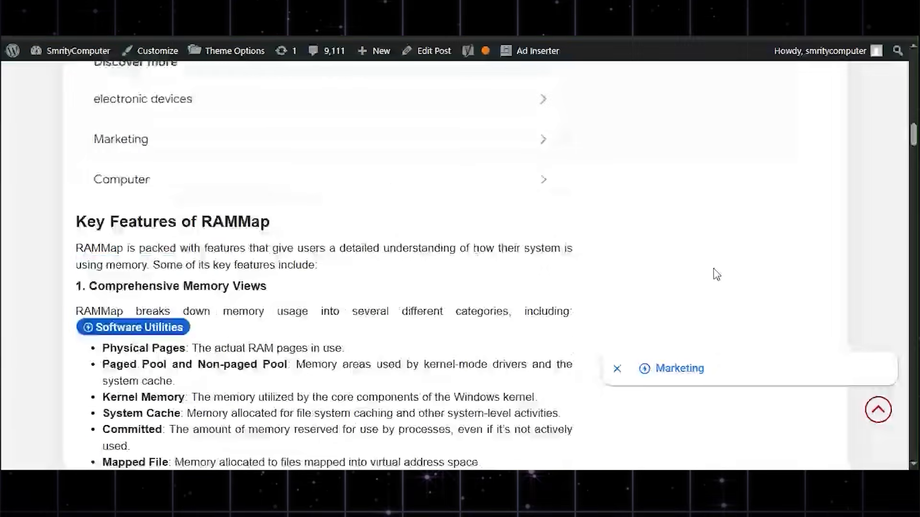
scroll(714, 271, "up", 15)
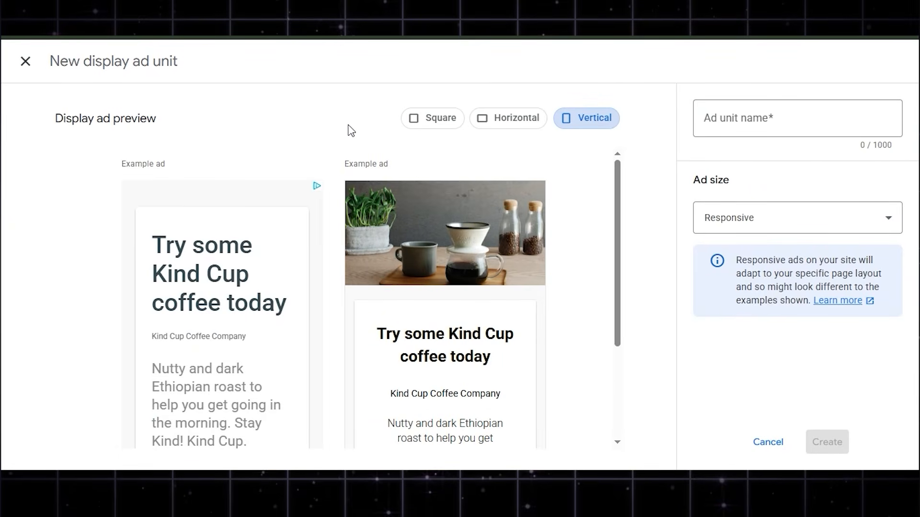
left_click(415, 124)
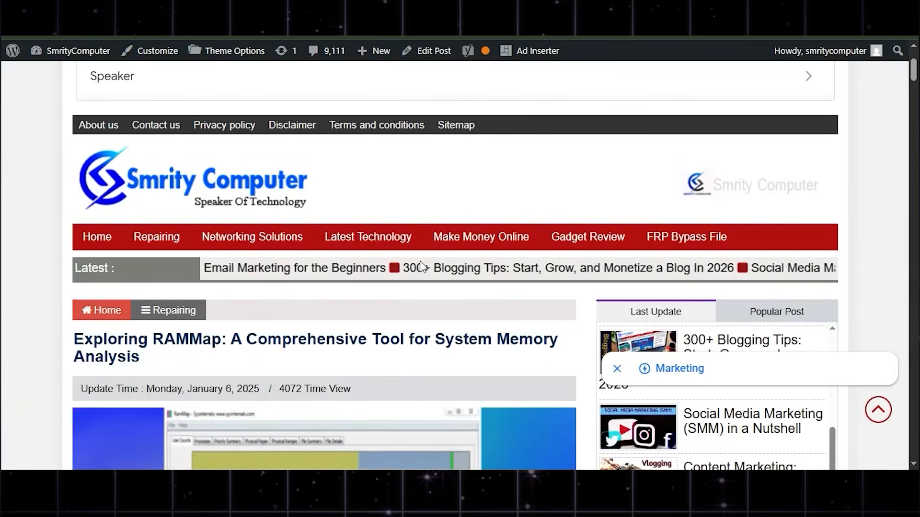
Step: Switch to the website and examine where display ads fit in the RAMMap article's introduction and header area
scroll(371, 231, "down", 10)
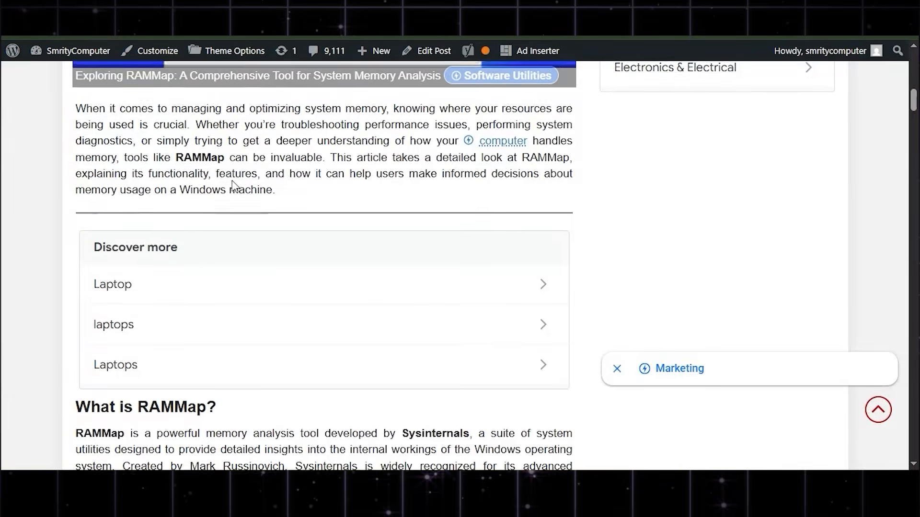
scroll(233, 184, "up", 10)
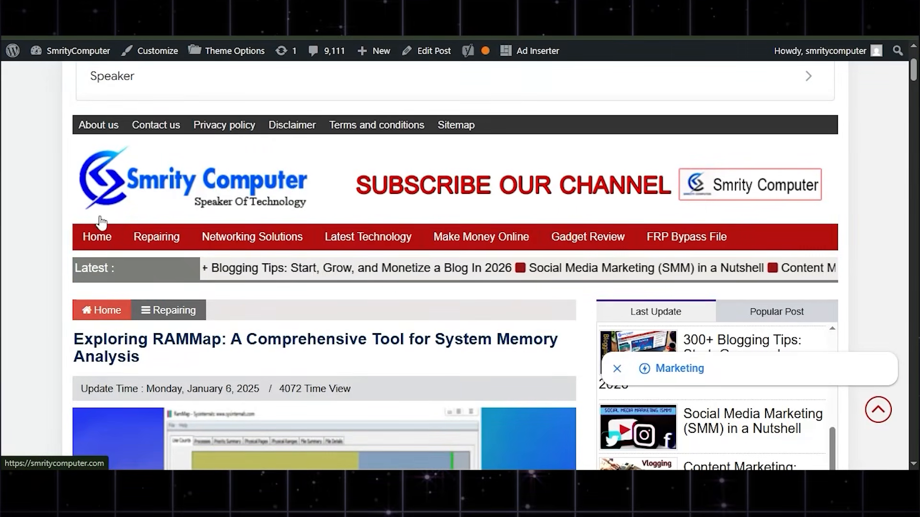
scroll(102, 269, "down", 1)
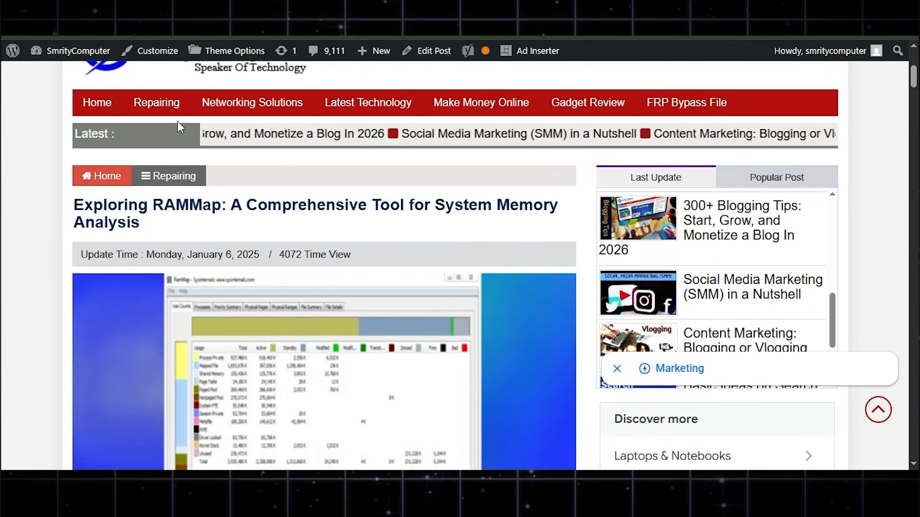
scroll(162, 139, "up", 1)
scroll(161, 134, "up", 2)
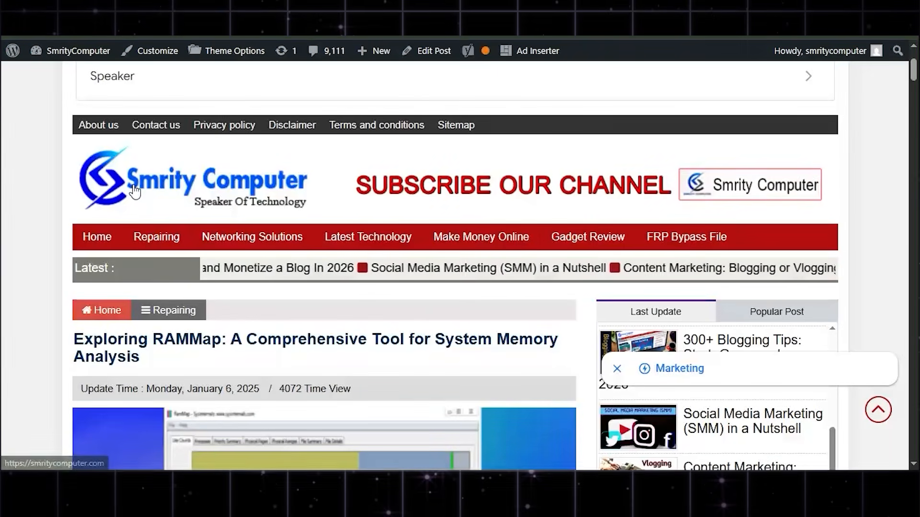
Step: Open the website's home page, examine the ad spaces in its columns, and preview the Horizontal display ad in AdSense
left_click(85, 164)
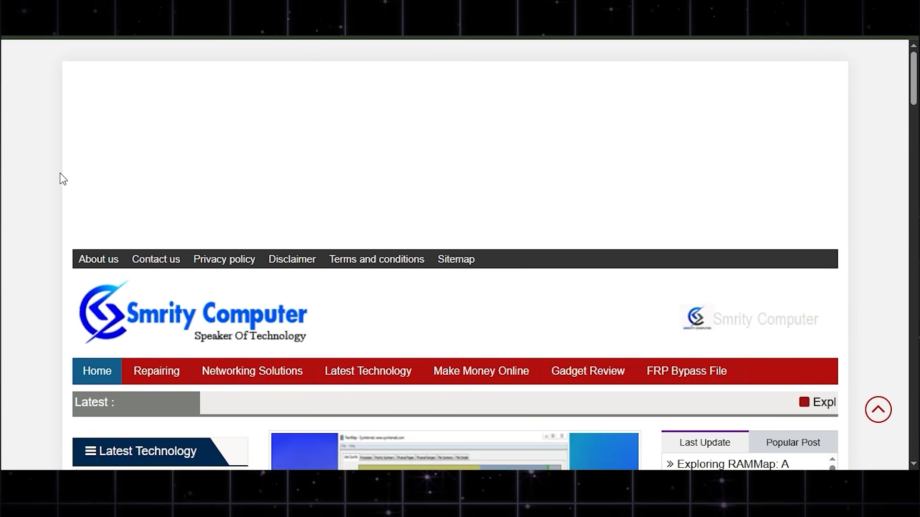
scroll(60, 174, "down", 5)
scroll(59, 181, "down", 8)
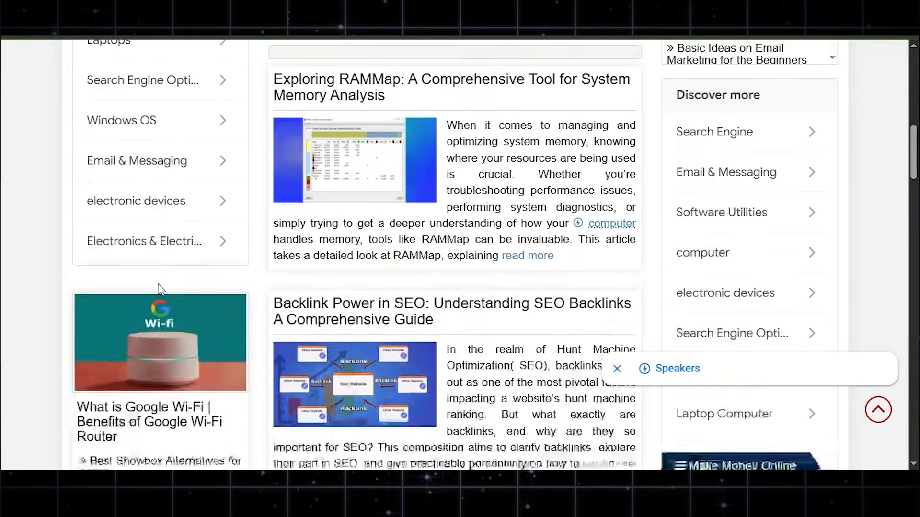
scroll(180, 215, "up", 6)
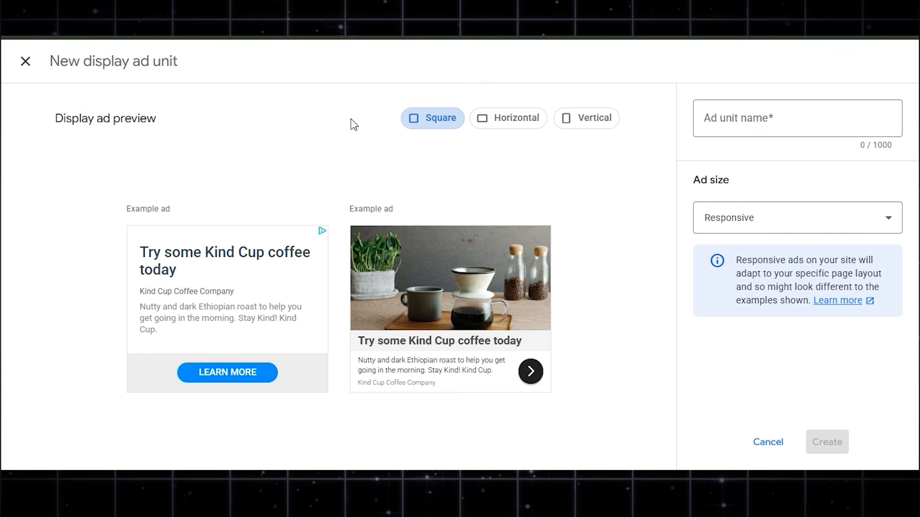
left_click(488, 119)
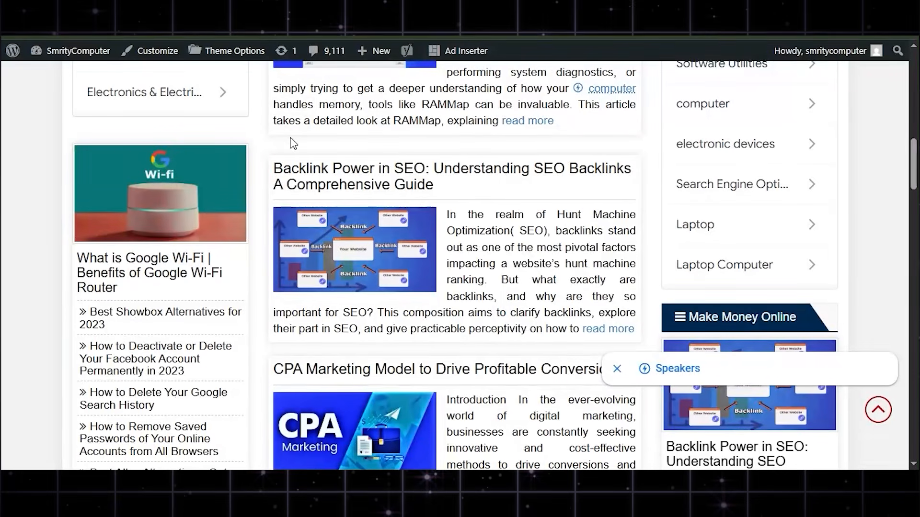
Step: Examine the home page's header, columns and footer for ad spaces, and preview the Vertical display ad in AdSense
scroll(293, 143, "up", 20)
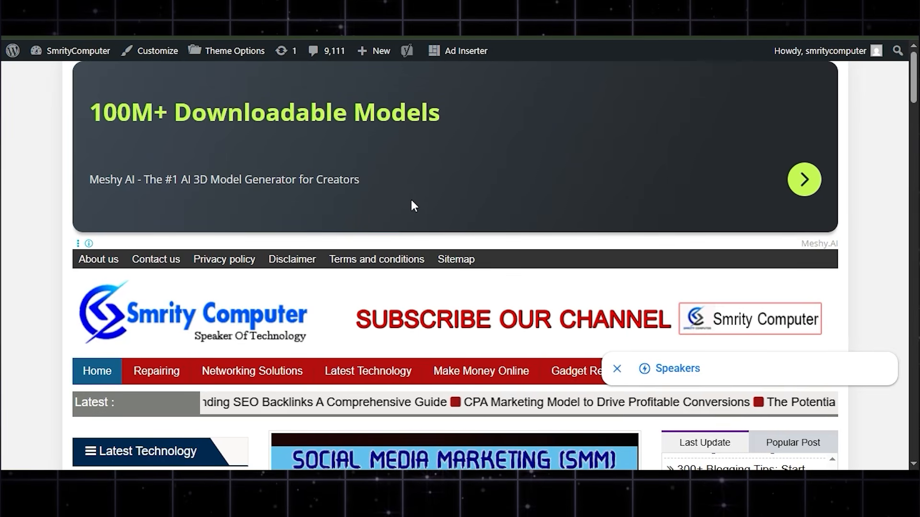
scroll(431, 211, "down", 5)
scroll(456, 219, "down", 20)
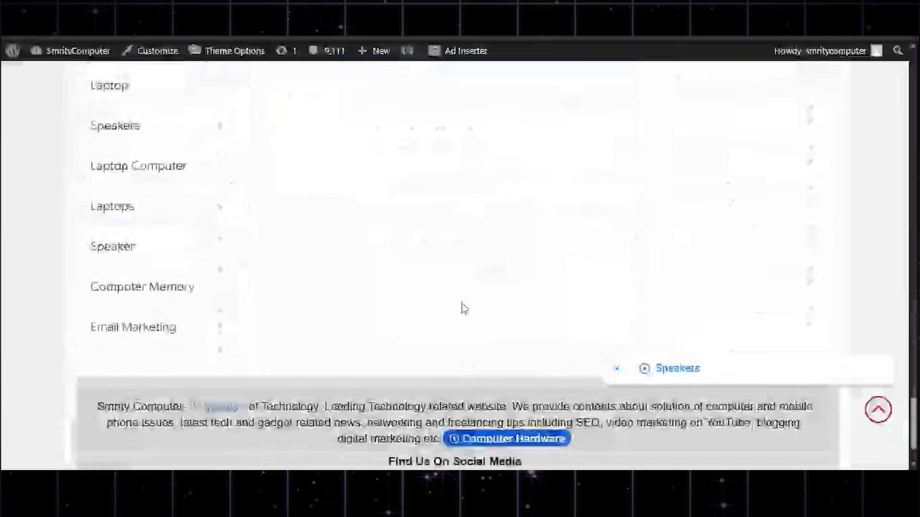
scroll(386, 310, "up", 12)
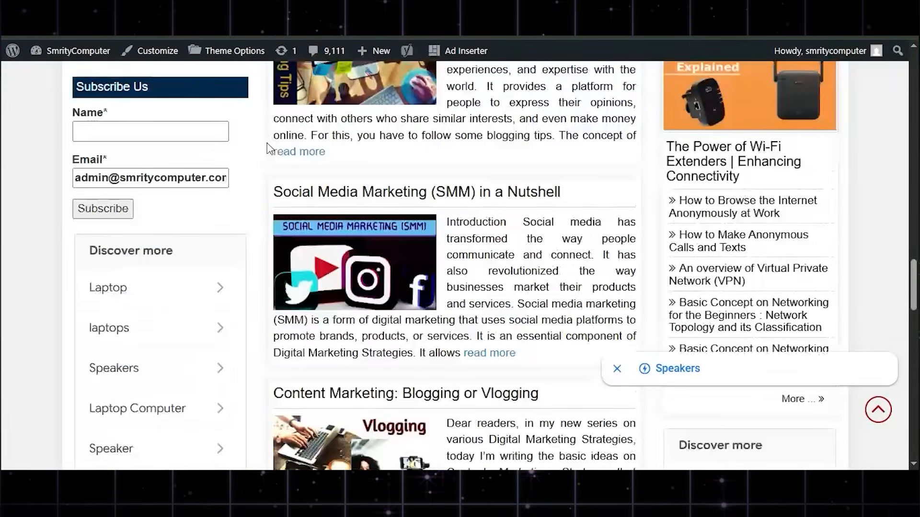
scroll(401, 201, "up", 4)
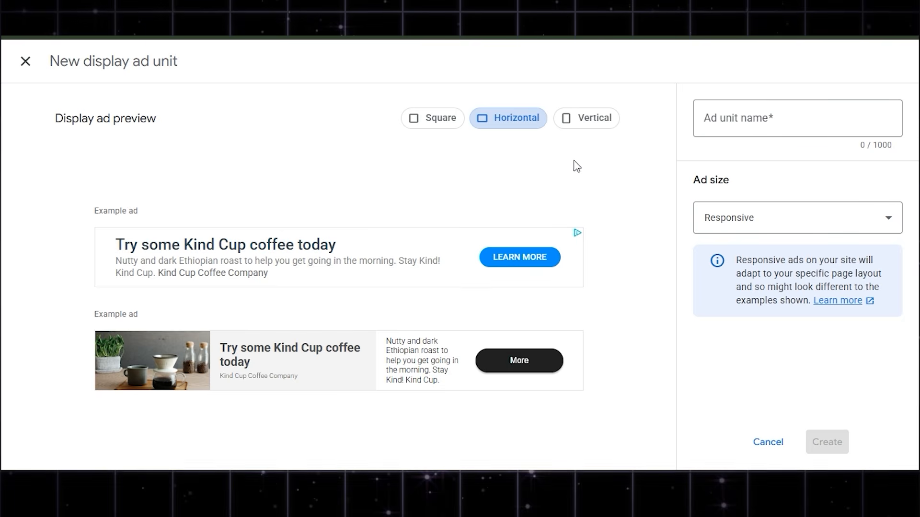
double_click(581, 125)
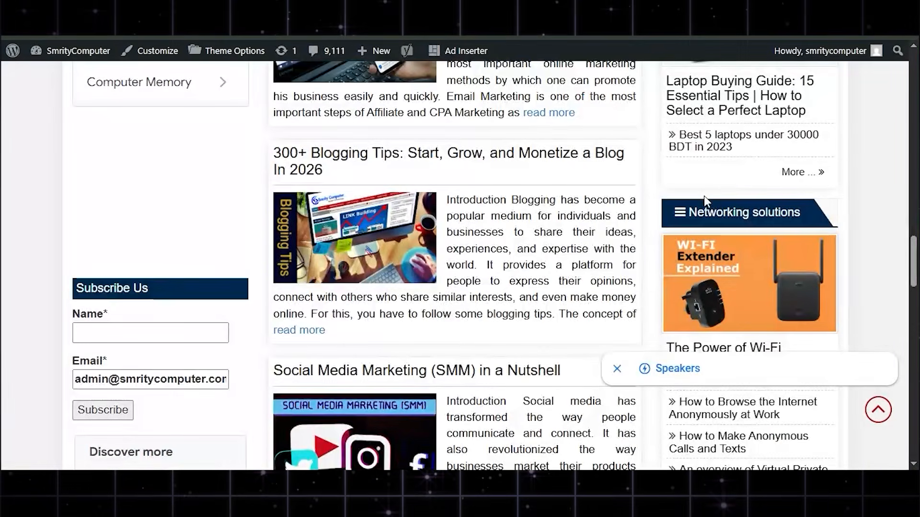
Step: Switch to the website's home page and examine where vertical ads fit in its sidebars
scroll(703, 196, "down", 10)
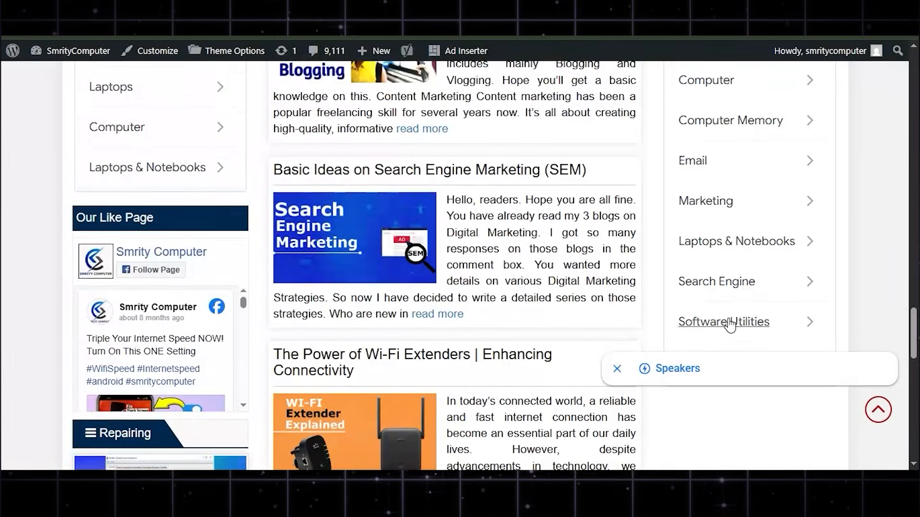
scroll(723, 278, "up", 3)
scroll(745, 330, "down", 4)
scroll(743, 312, "up", 4)
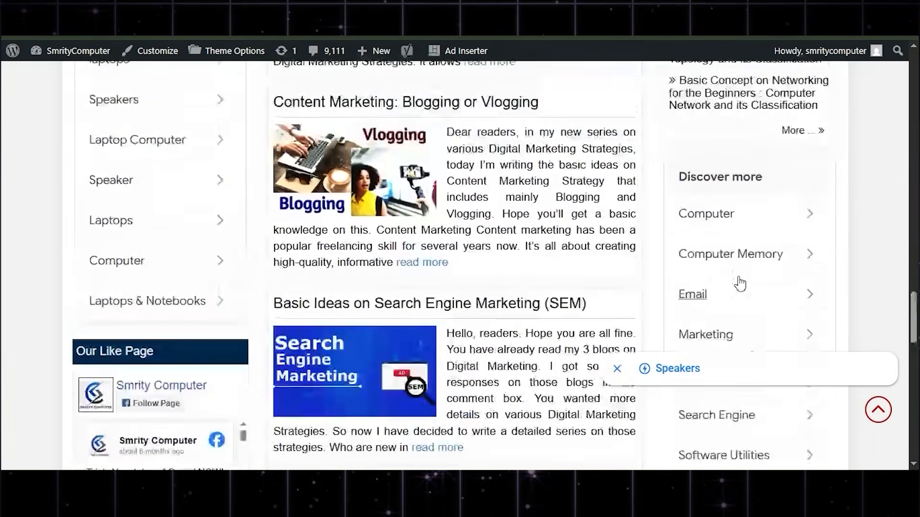
scroll(740, 283, "down", 2)
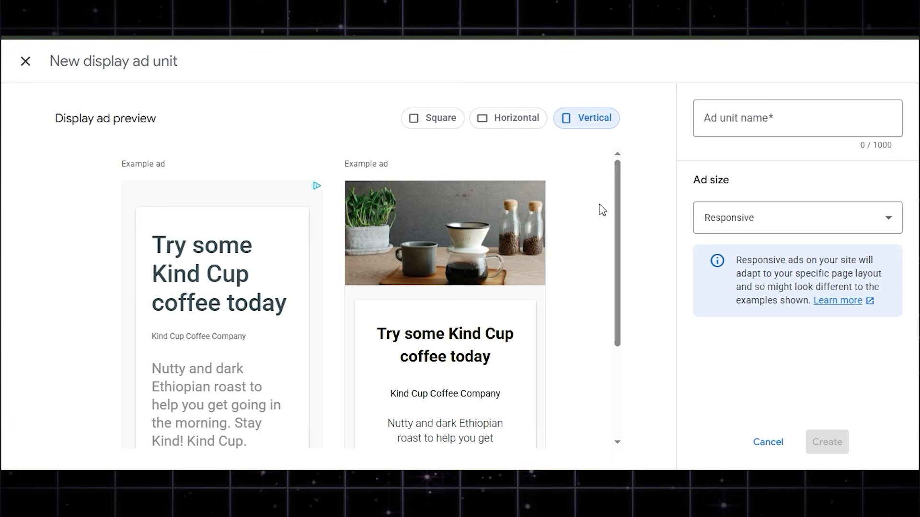
Step: Return to AdSense and review the new display ad unit's name field, Vertical preview and Responsive and Fixed size options
left_click(733, 122)
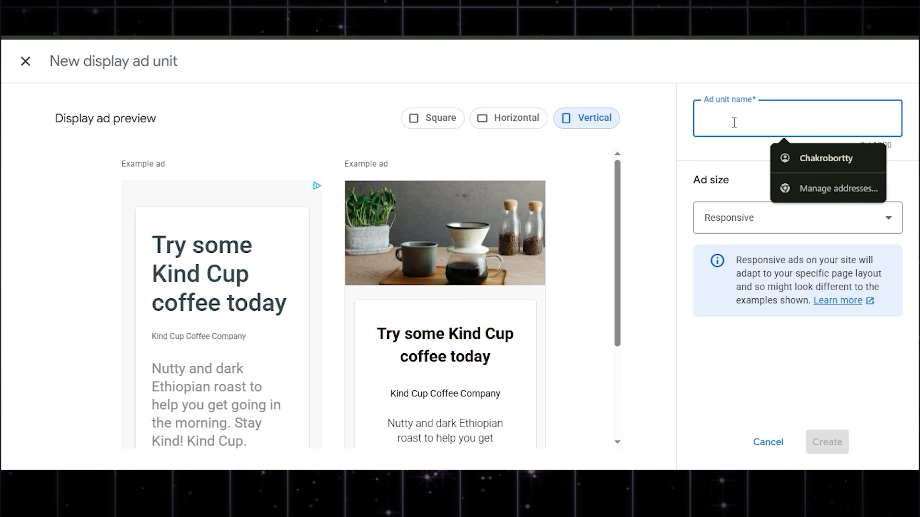
left_click(661, 178)
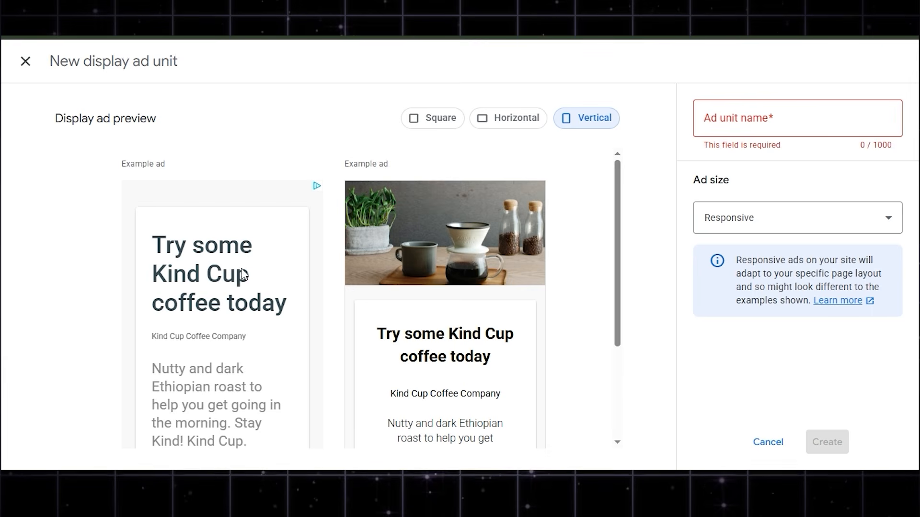
scroll(263, 276, "down", 2)
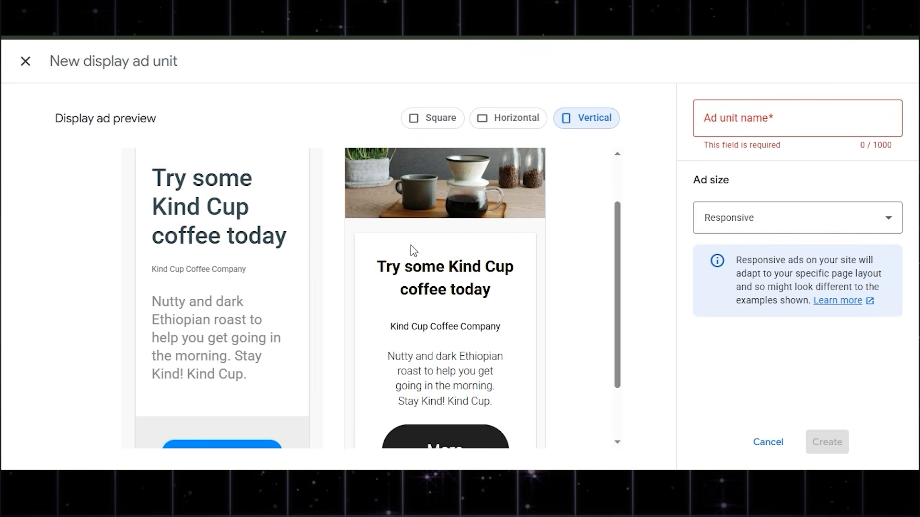
left_click(723, 115)
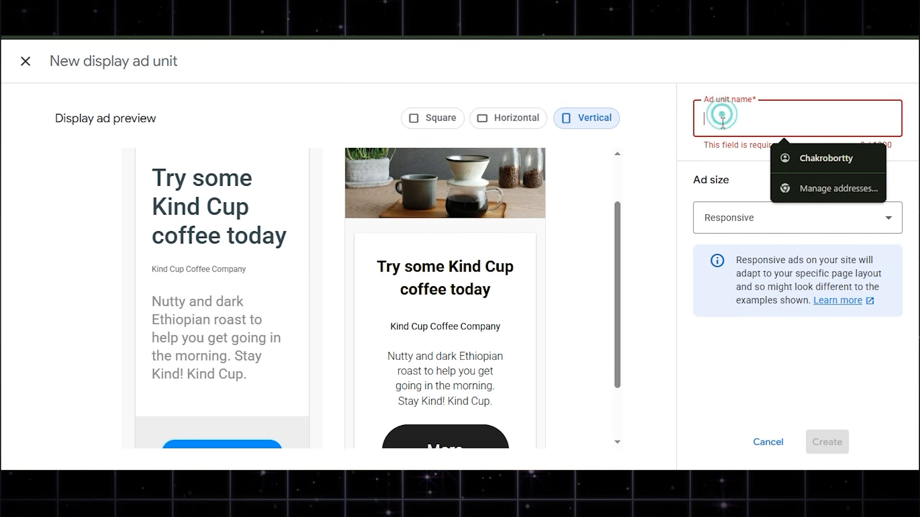
left_click(657, 251)
left_click(749, 232)
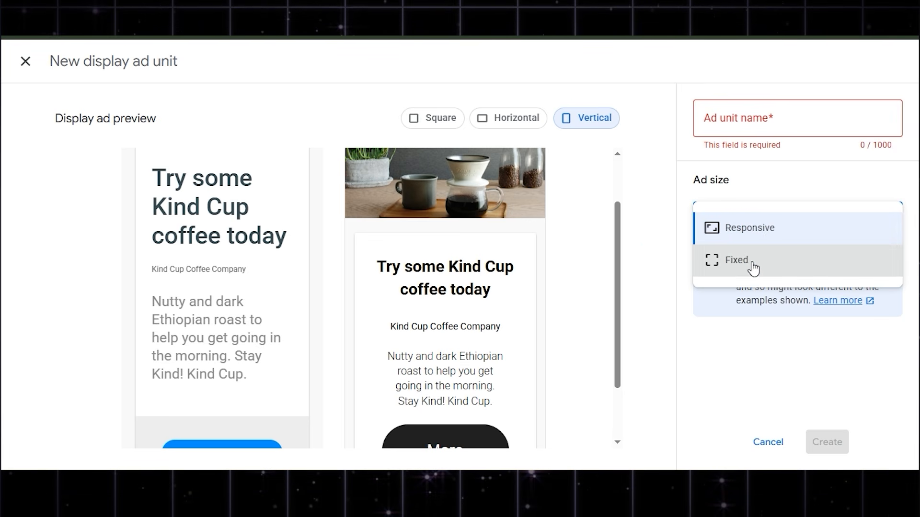
left_click(652, 277)
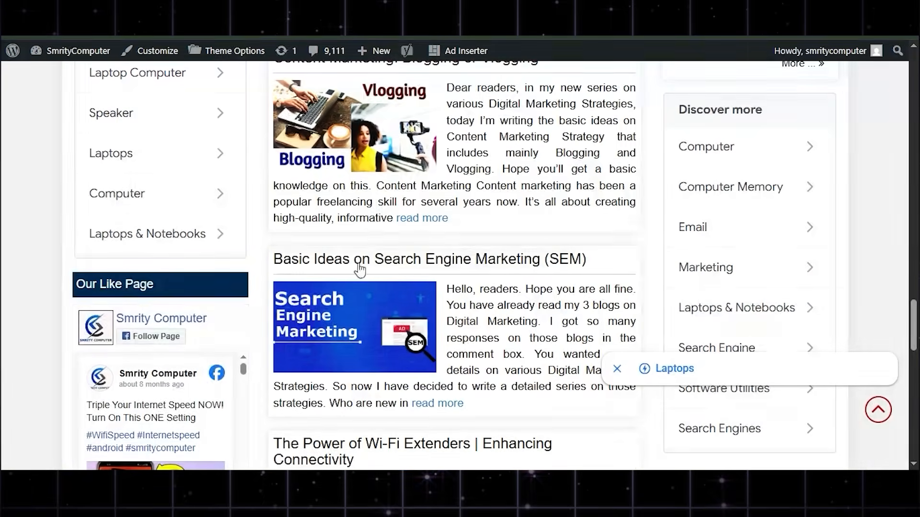
Step: Check the home page layout again, and in AdSense review the Vertical preview with the ad size kept on Responsive
scroll(123, 221, "up", 4)
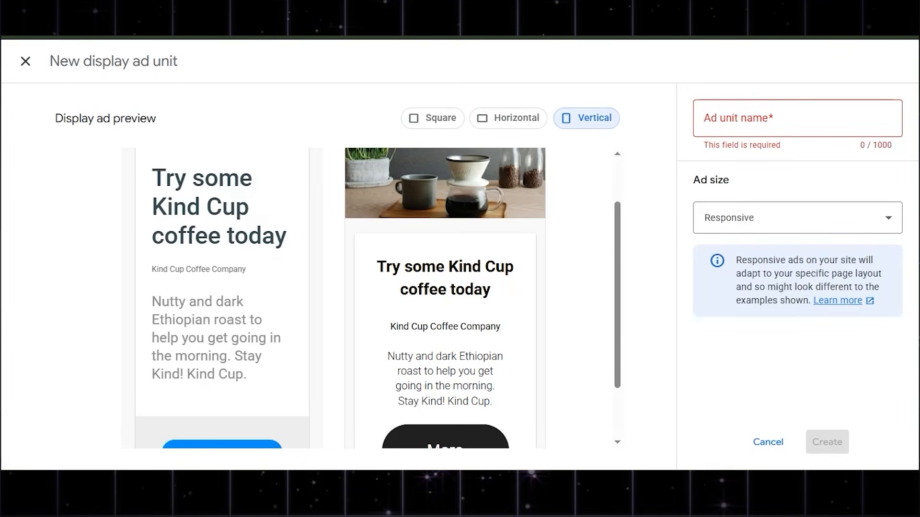
left_click(770, 219)
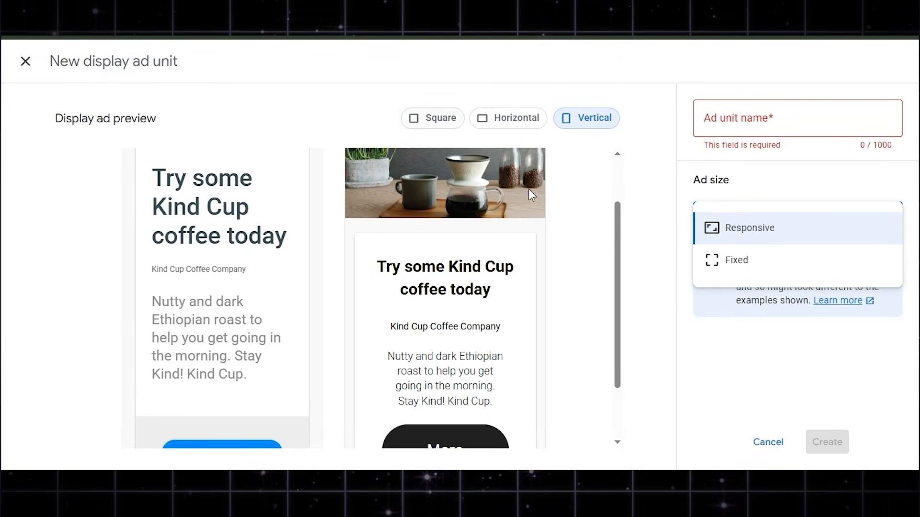
left_click(728, 233)
scroll(440, 256, "down", 2)
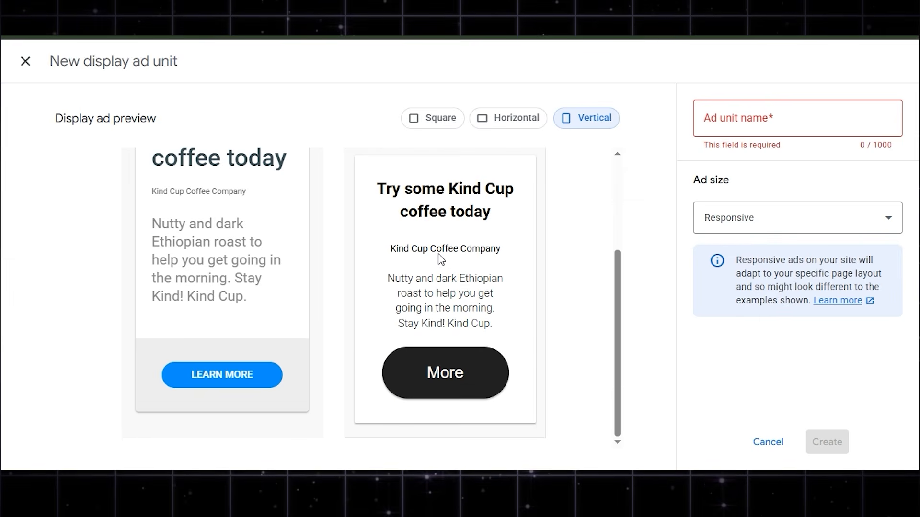
scroll(440, 258, "up", 3)
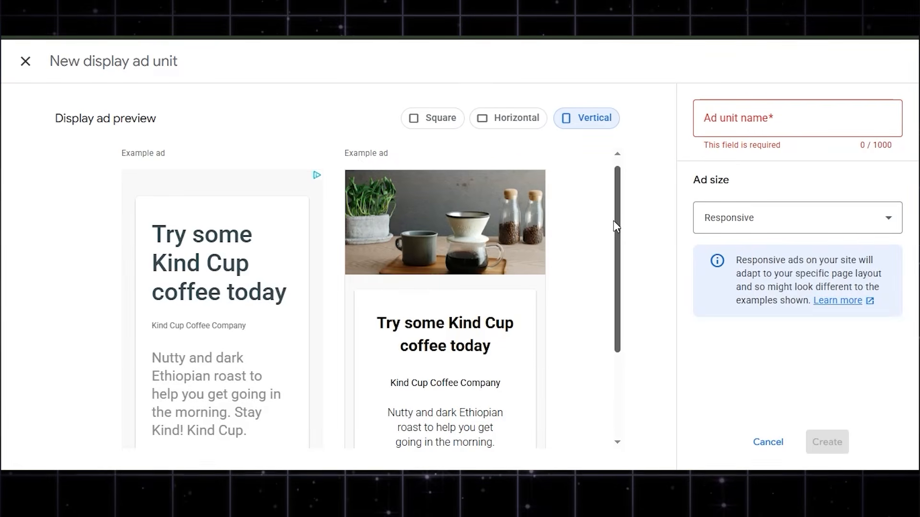
left_click(756, 225)
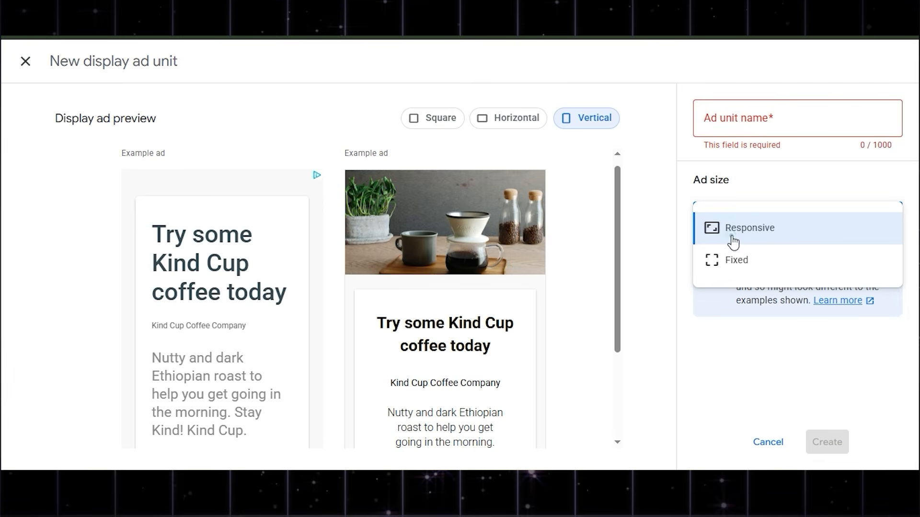
left_click(733, 240)
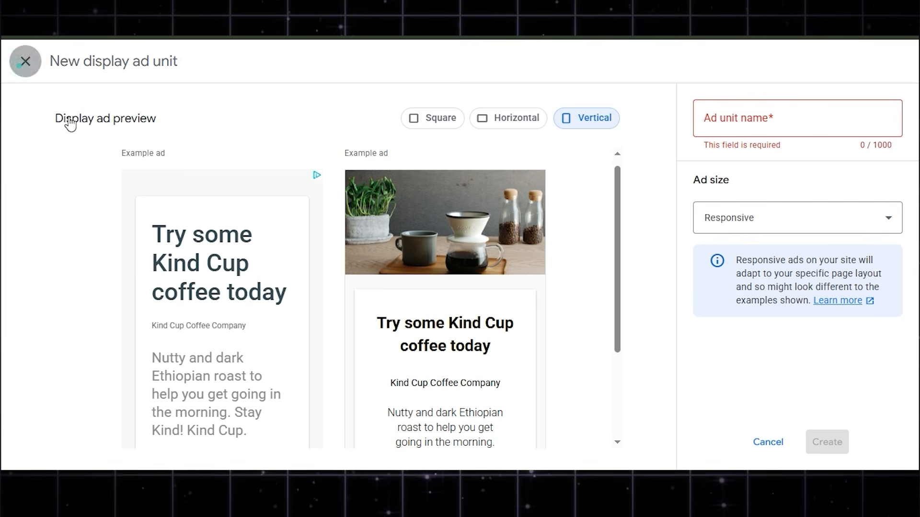
Step: Close the new display ad unit without creating it, and open the code of the existing Vertical_SmrityComputer ad unit
left_click(26, 61)
scroll(470, 264, "down", 2)
scroll(468, 263, "down", 3)
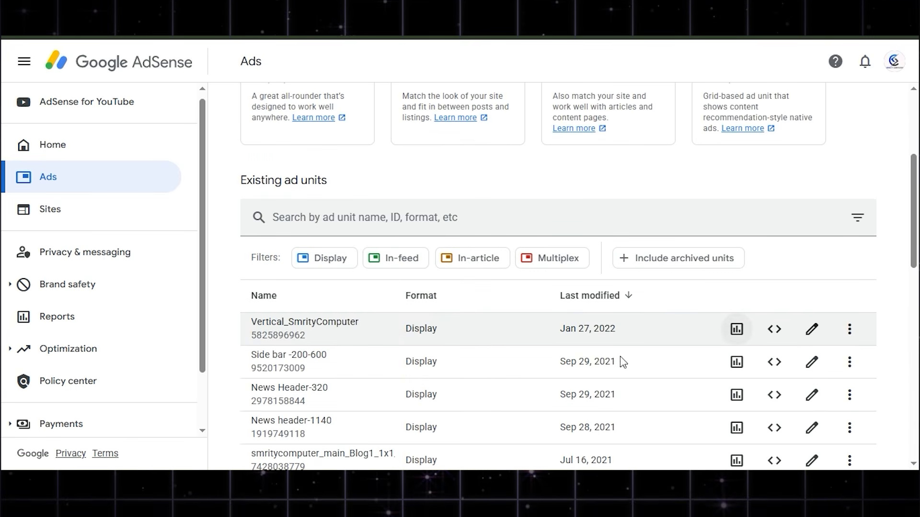
left_click(774, 329)
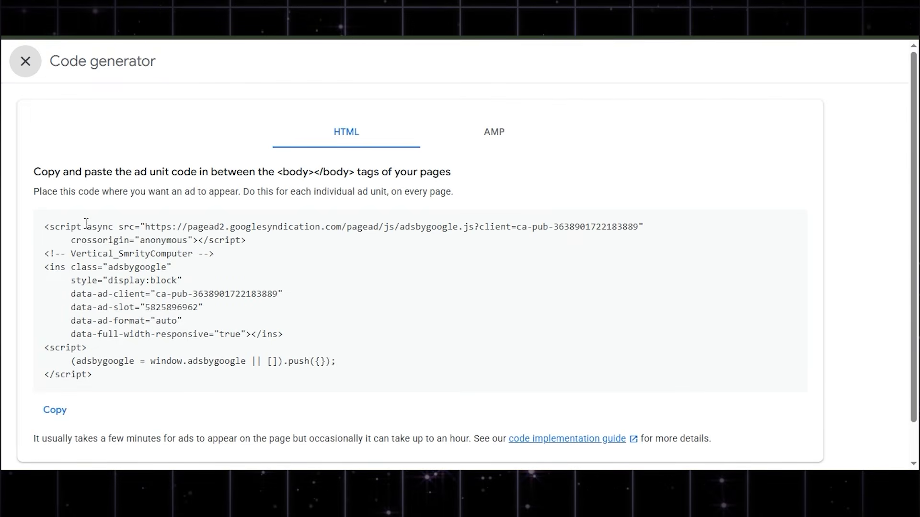
Step: Select the complete HTML ad unit code of Vertical_SmrityComputer in the code generator
left_click_drag(41, 226, 213, 353)
left_click(218, 321)
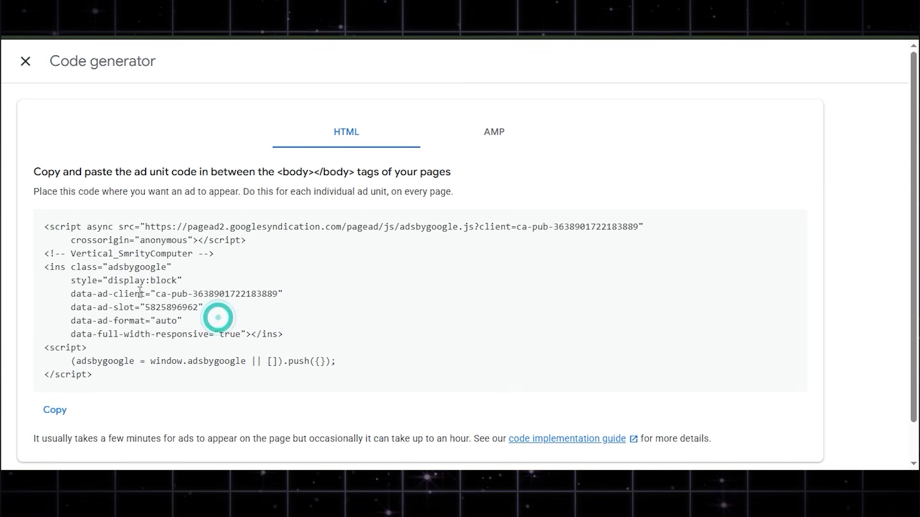
mouse_move(42, 225)
left_mouse_down()
mouse_move(85, 252)
mouse_move(42, 220)
left_mouse_up()
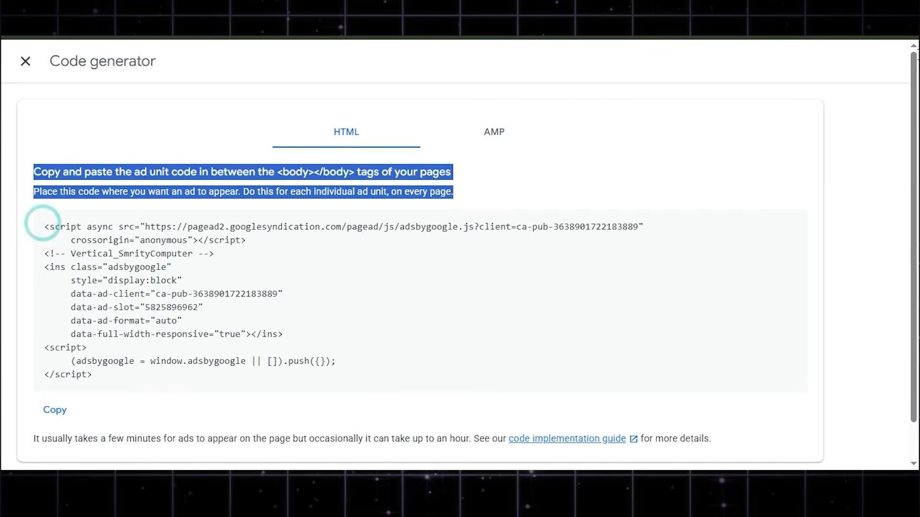
left_click(410, 309)
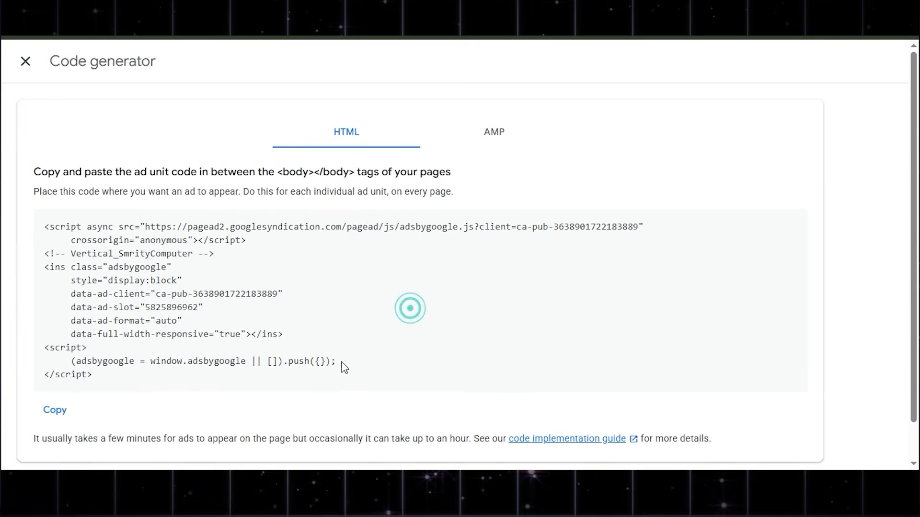
left_click_drag(99, 373, 42, 227)
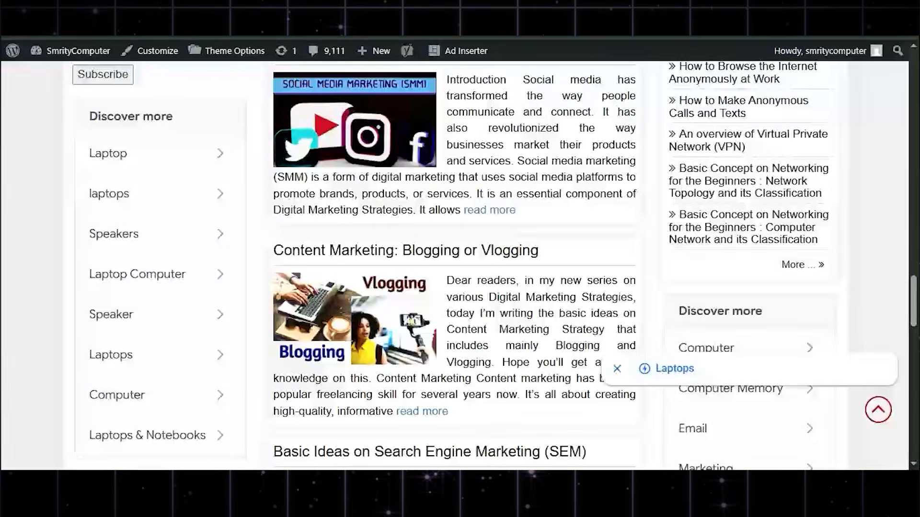
Step: Switch to the website, check the home page's sidebar ad spaces, and open the WordPress Widgets page
scroll(606, 230, "up", 10)
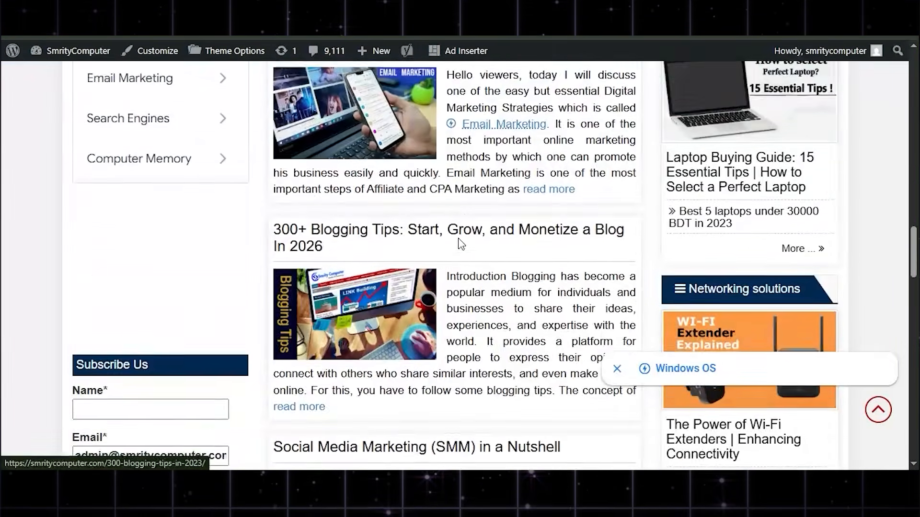
scroll(632, 231, "up", 5)
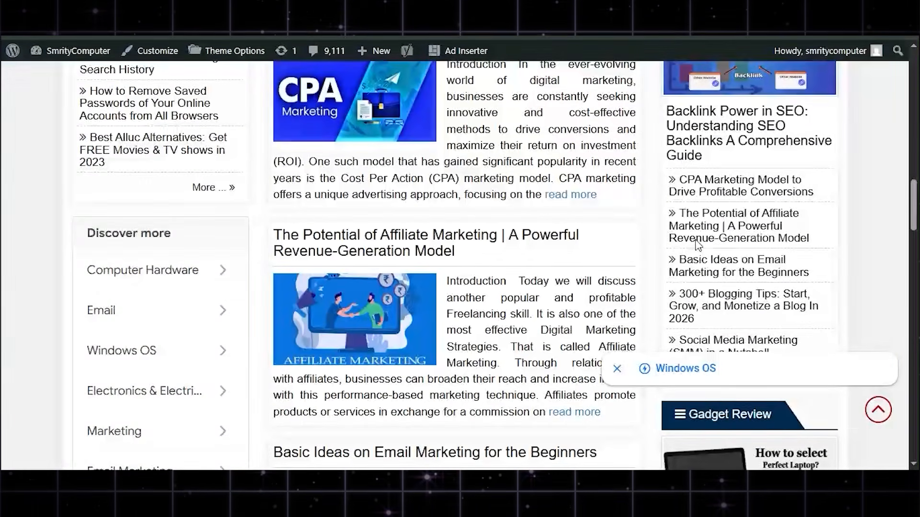
scroll(388, 251, "up", 8)
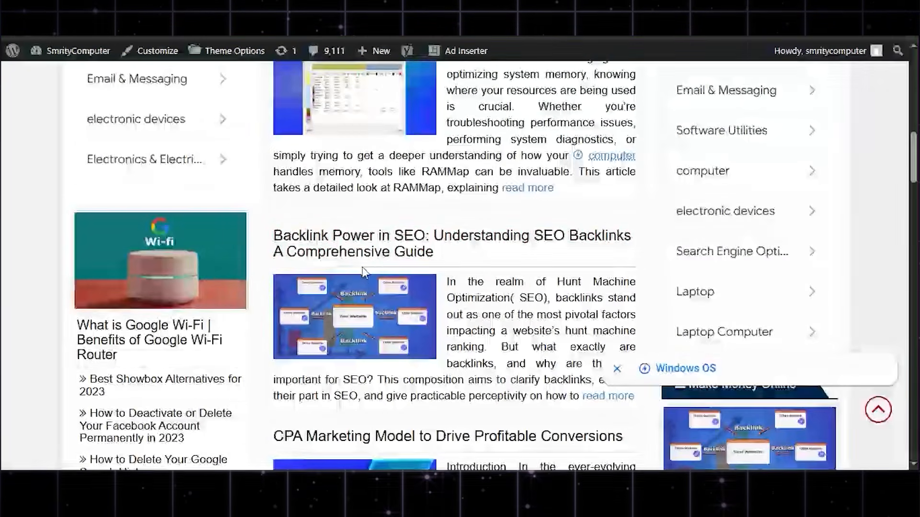
mouse_move(36, 57)
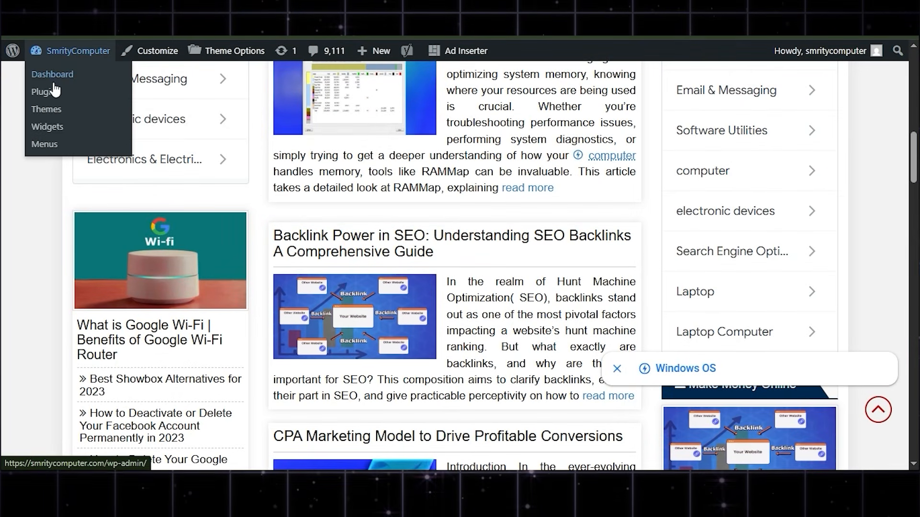
left_click(50, 127)
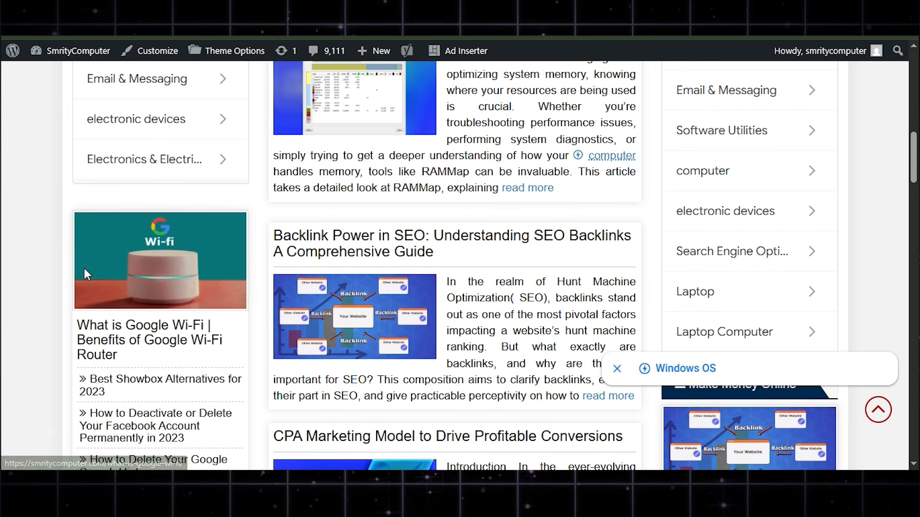
Step: Examine the theme's widget areas, from the left and right sidebar widgets to the single page and inactive ones
scroll(254, 275, "down", 5)
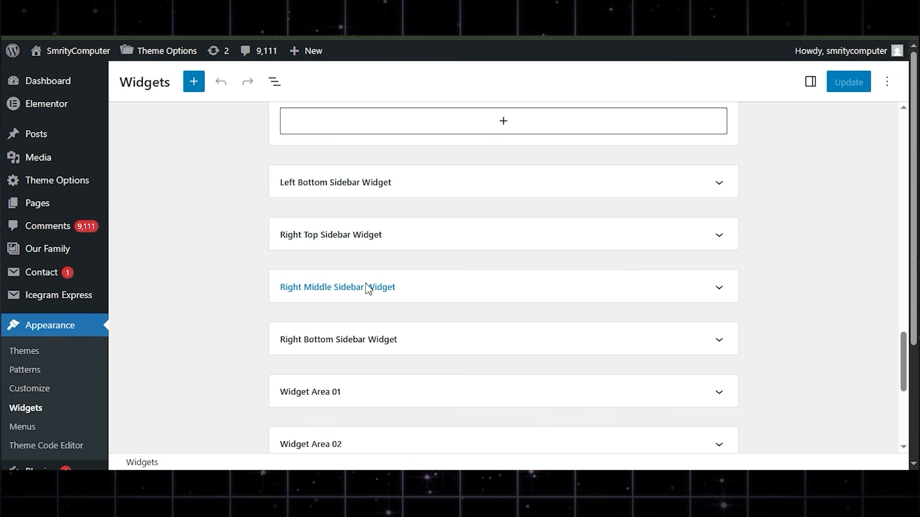
scroll(396, 303, "down", 5)
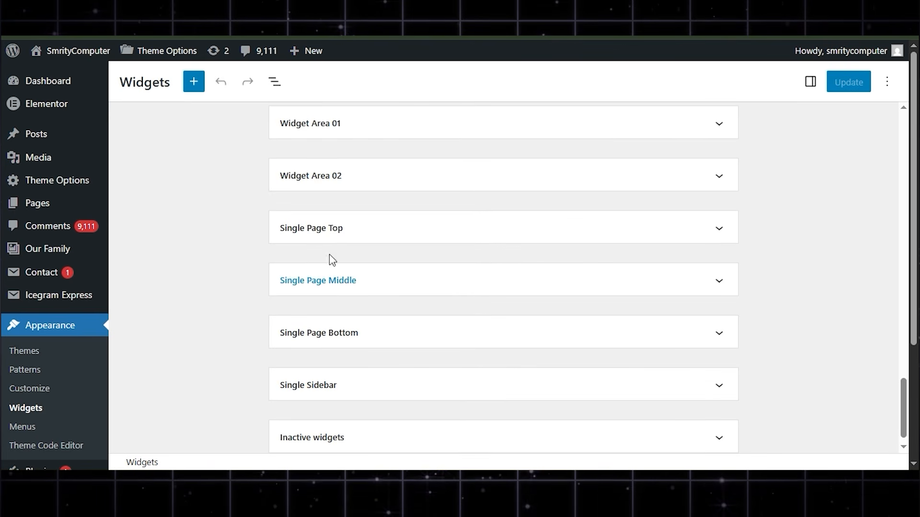
scroll(331, 256, "down", 1)
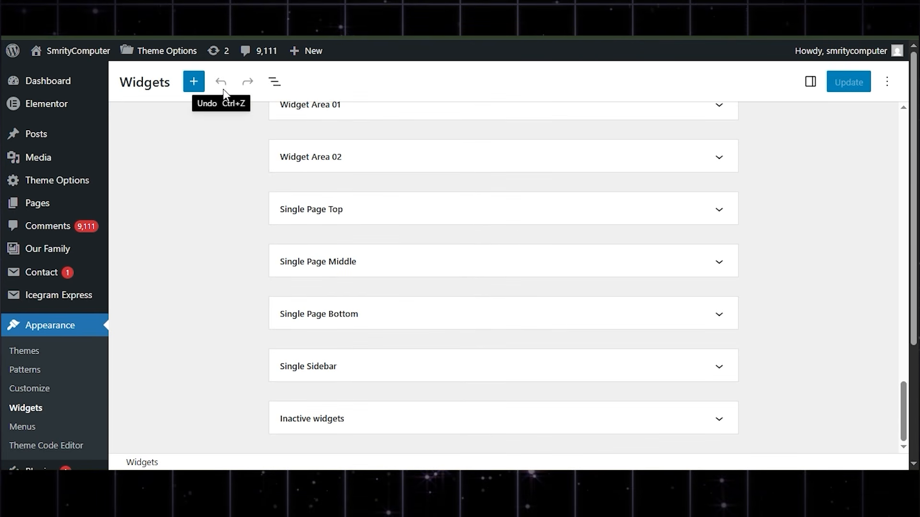
mouse_move(61, 58)
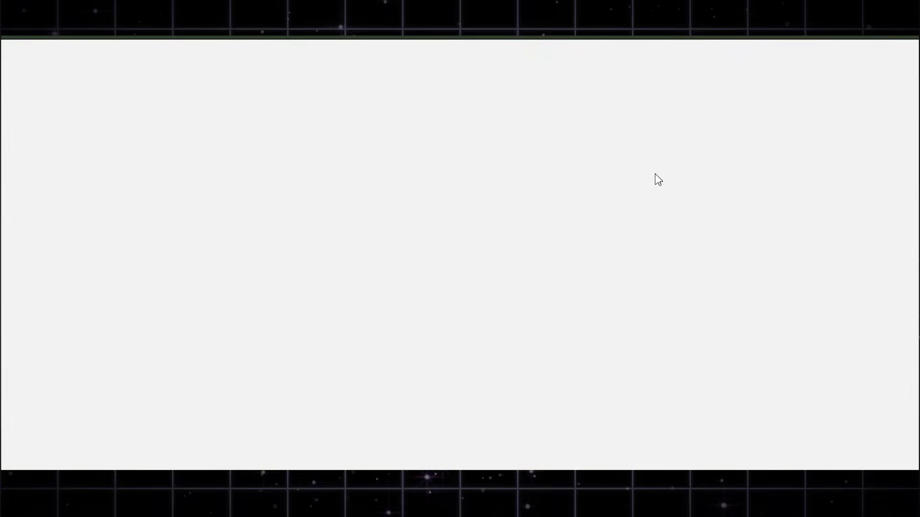
Step: Examine where ads appear among the sidebars and posts down the website's home page
scroll(847, 146, "down", 8)
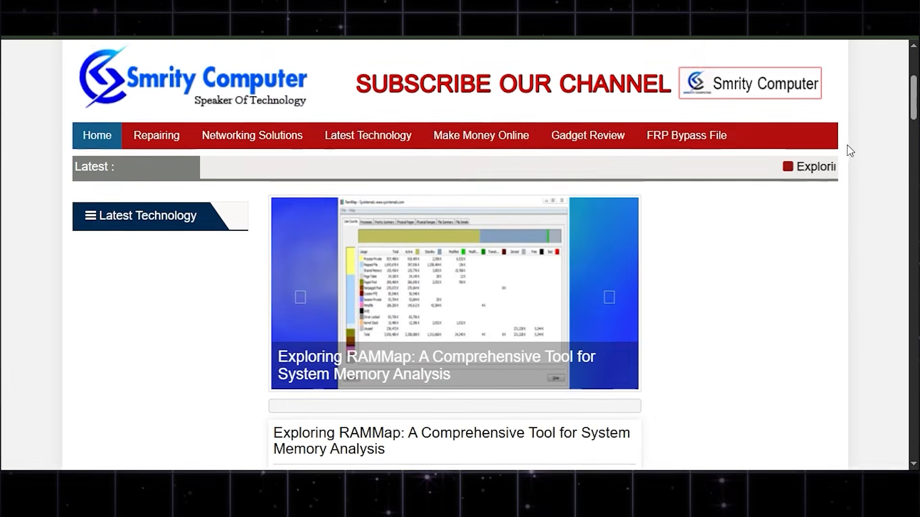
scroll(439, 258, "up", 3)
scroll(201, 271, "down", 4)
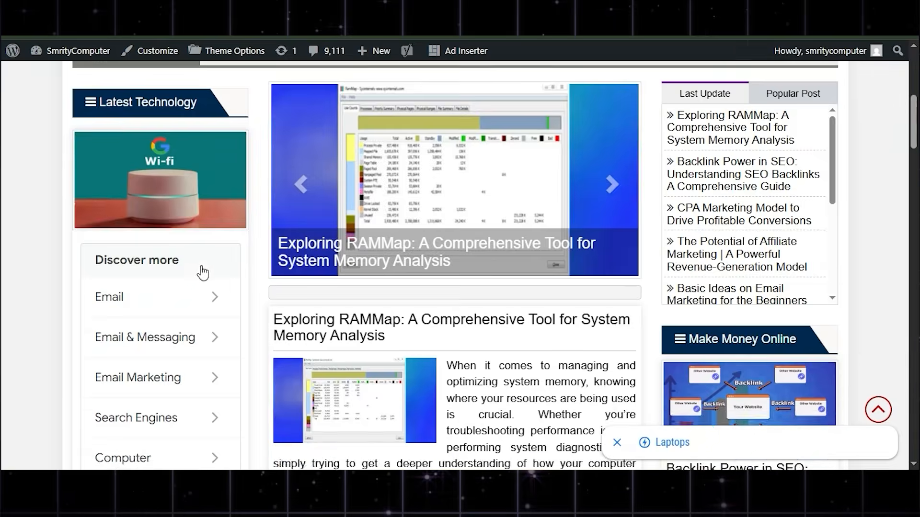
scroll(293, 280, "down", 20)
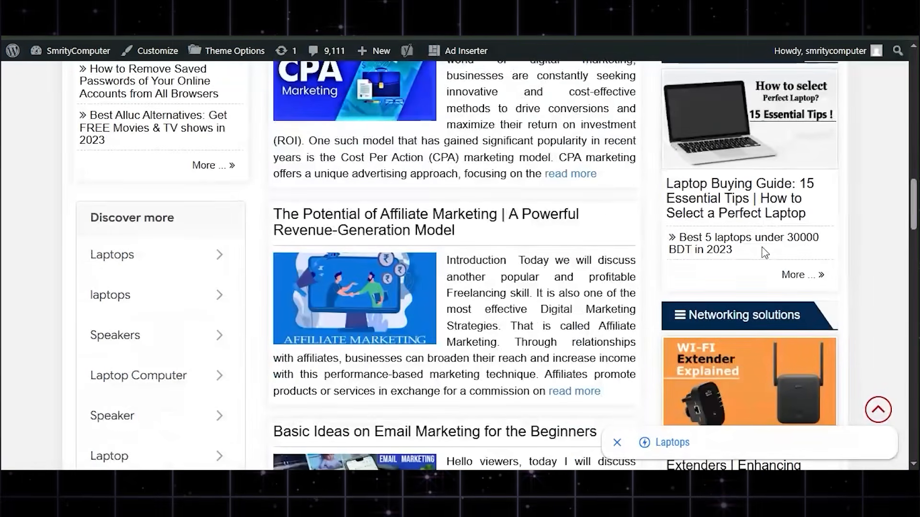
scroll(478, 312, "down", 15)
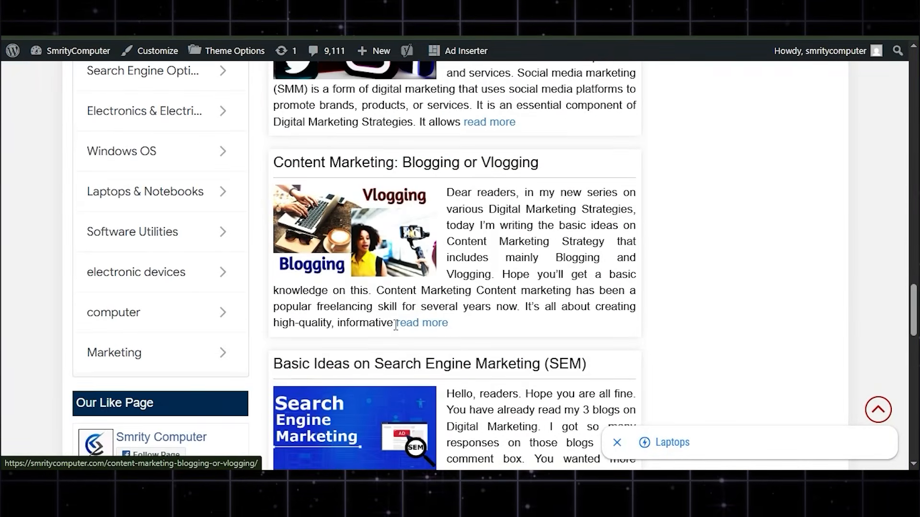
scroll(446, 329, "down", 1)
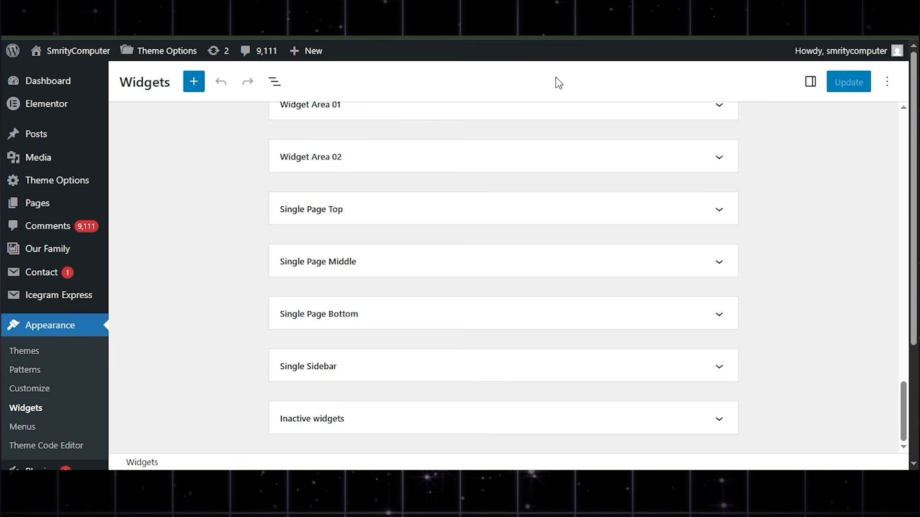
Step: Go back to the AdSense code generator and select the Vertical_SmrityComputer name inside the ad unit code
scroll(359, 281, "up", 4)
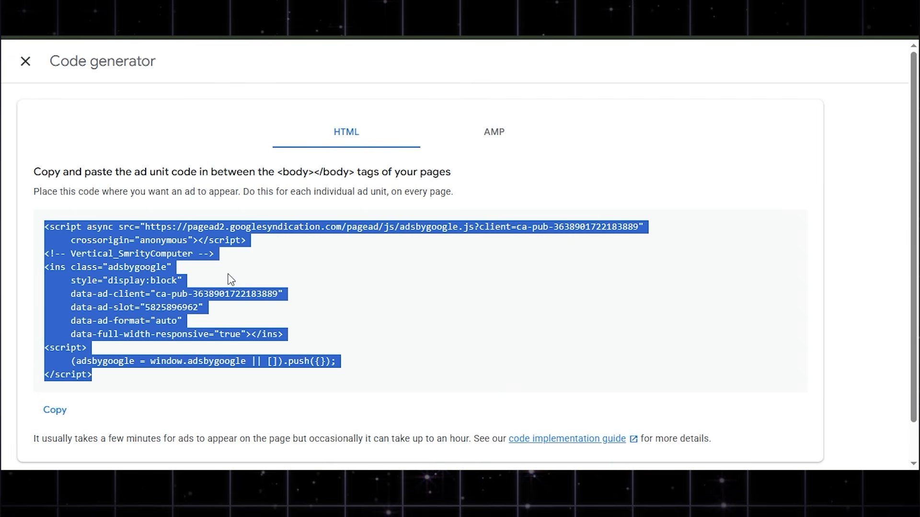
left_click(175, 274)
double_click(132, 253)
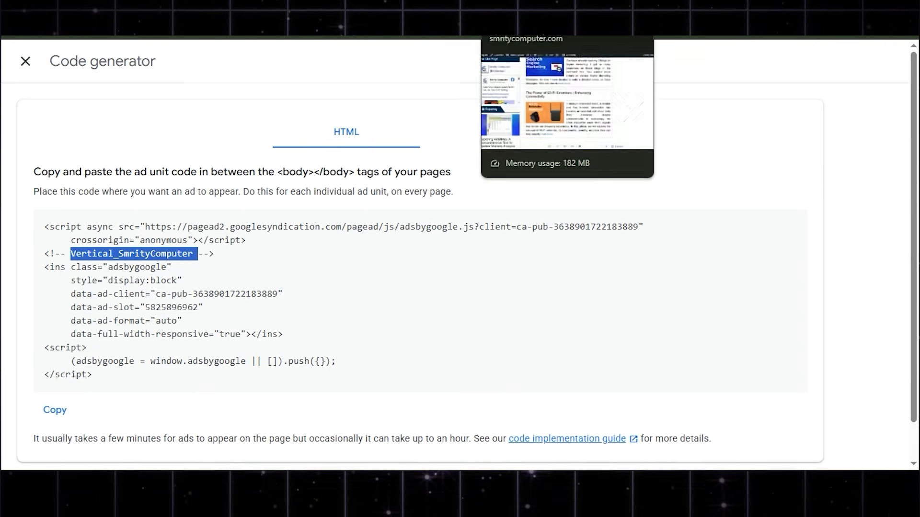
Step: Switch to the WordPress Widgets page, expand Widget Area 01 and add a Custom HTML block to it
left_click(357, 10)
left_click(514, 311)
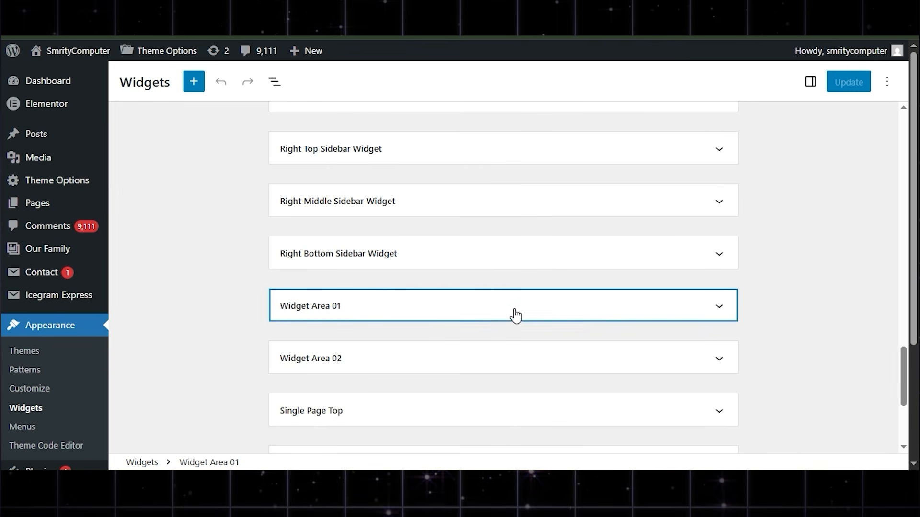
scroll(397, 398, "down", 2)
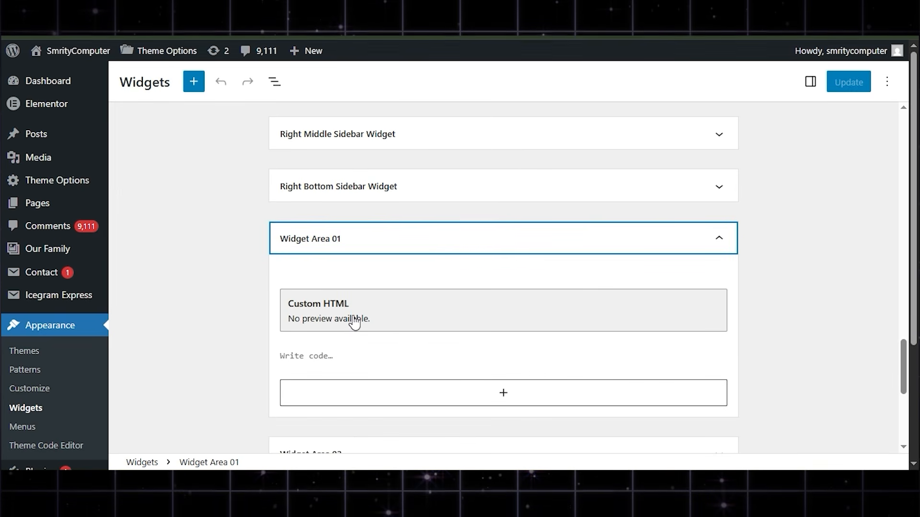
left_click(502, 393)
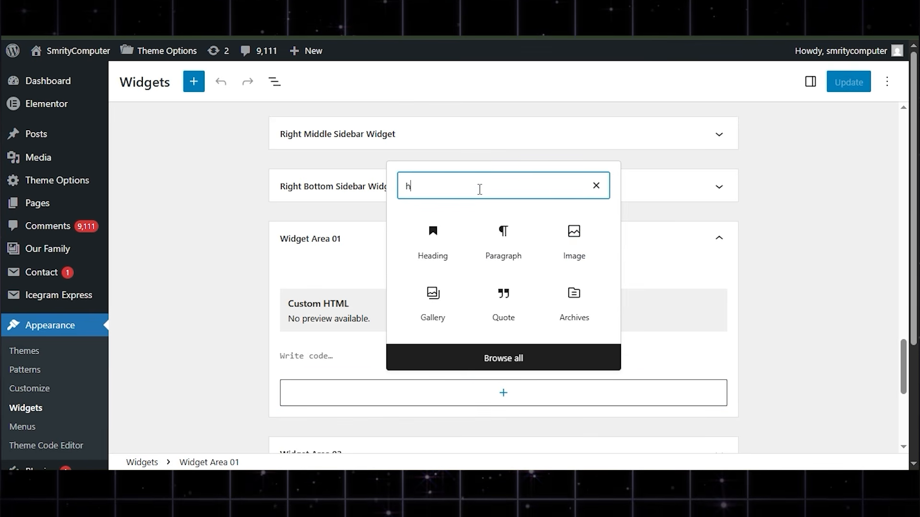
type("h")
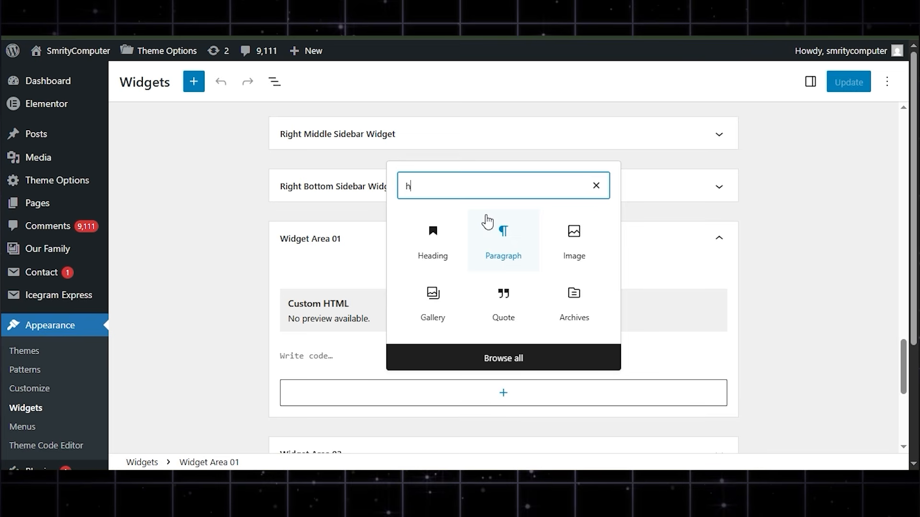
type("t")
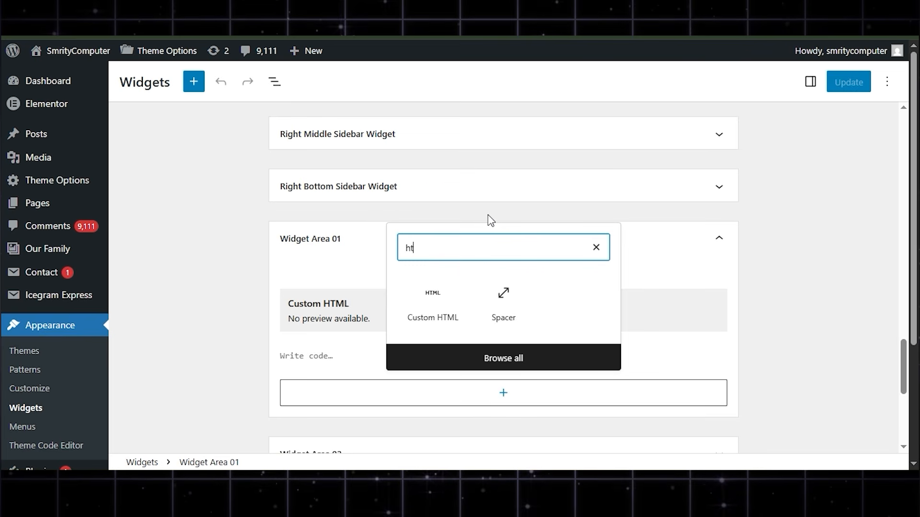
left_click(442, 307)
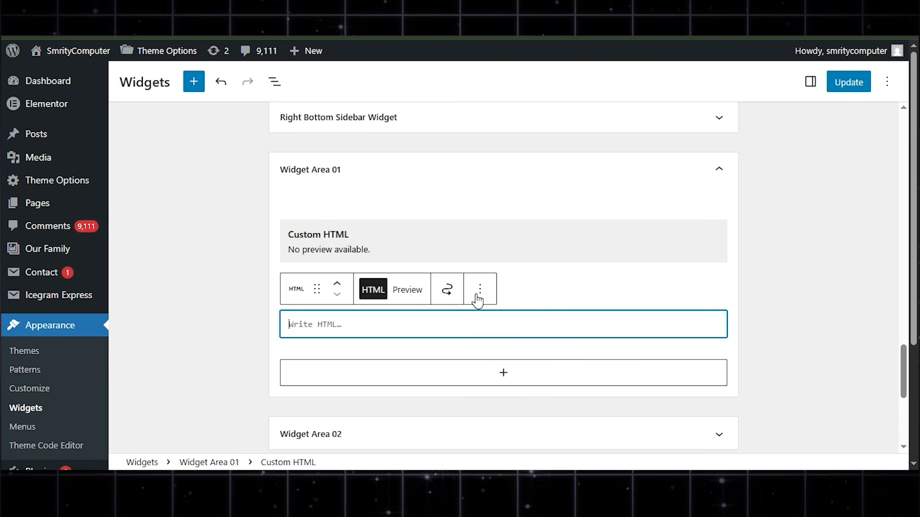
Step: Open the existing Custom HTML widget in Widget Area 01 and look over its content field and the empty HTML block
left_click(457, 239)
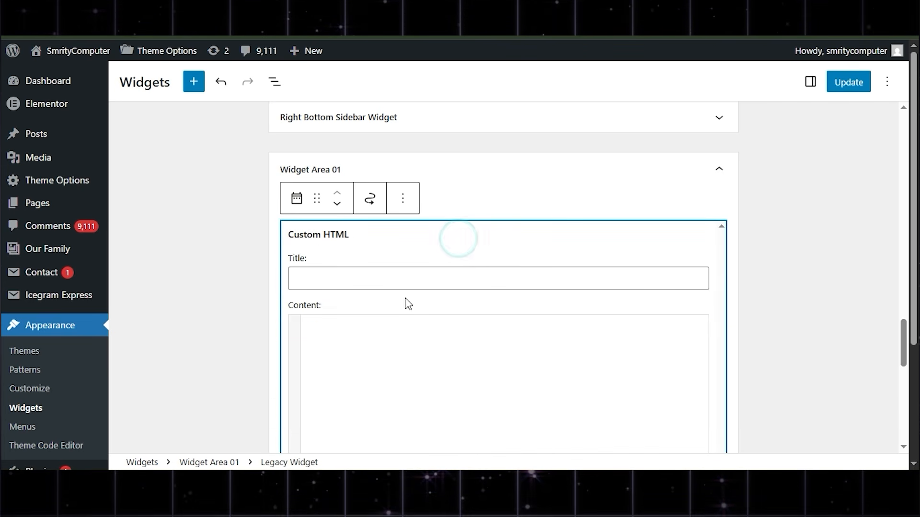
scroll(403, 297, "down", 3)
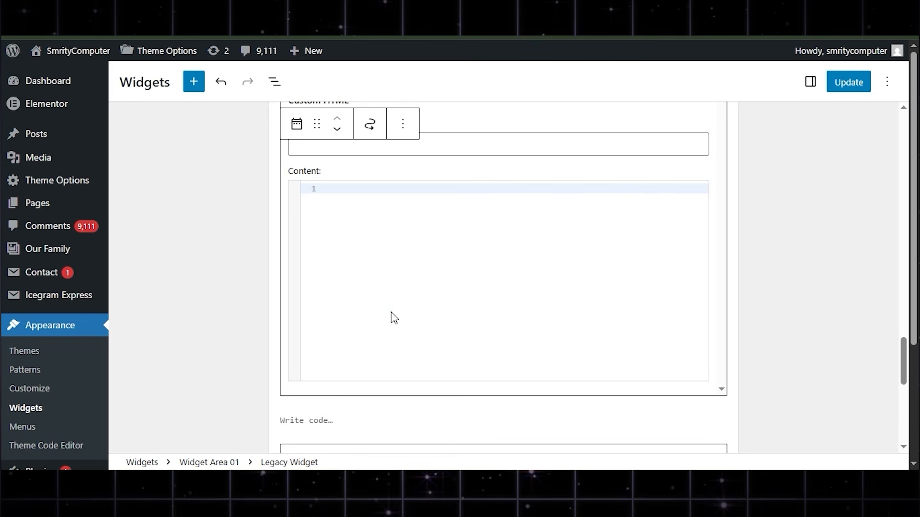
scroll(479, 241, "down", 4)
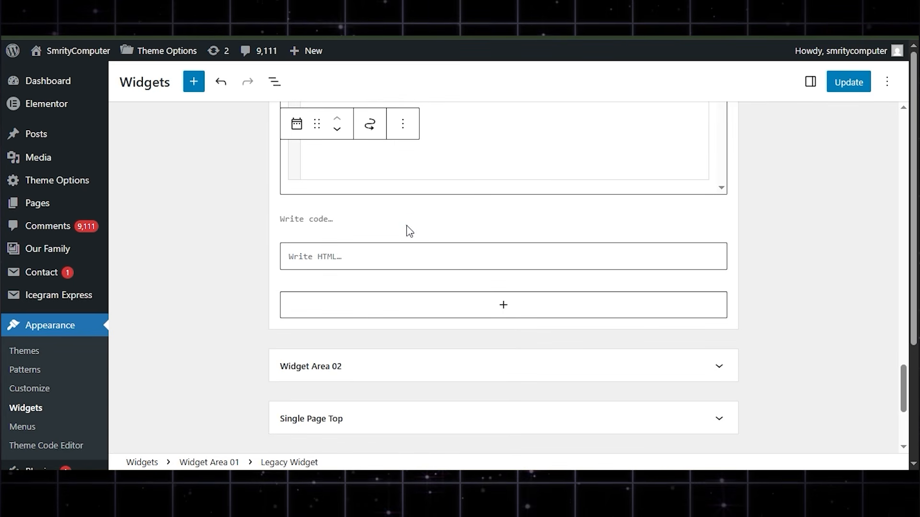
left_click(407, 228)
scroll(405, 239, "up", 4)
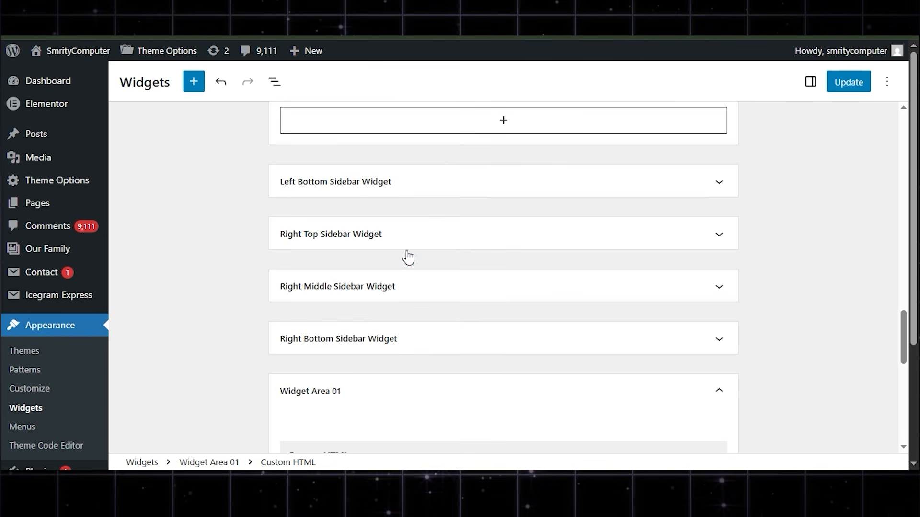
Step: Expand the Right Middle and Right Bottom Sidebar Widget areas and inspect the Custom HTML widget in the Right Bottom one
left_click(328, 287)
scroll(446, 280, "down", 2)
left_click(357, 320)
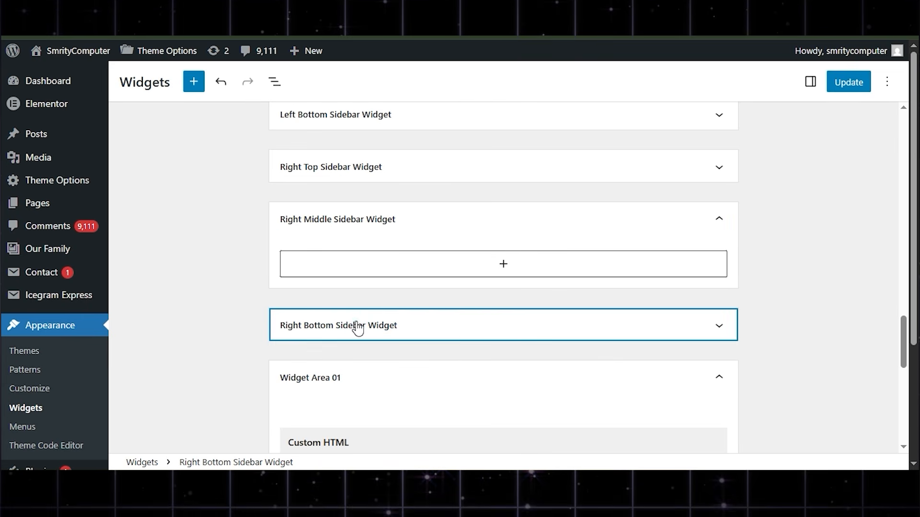
scroll(429, 287, "down", 3)
left_click(401, 282)
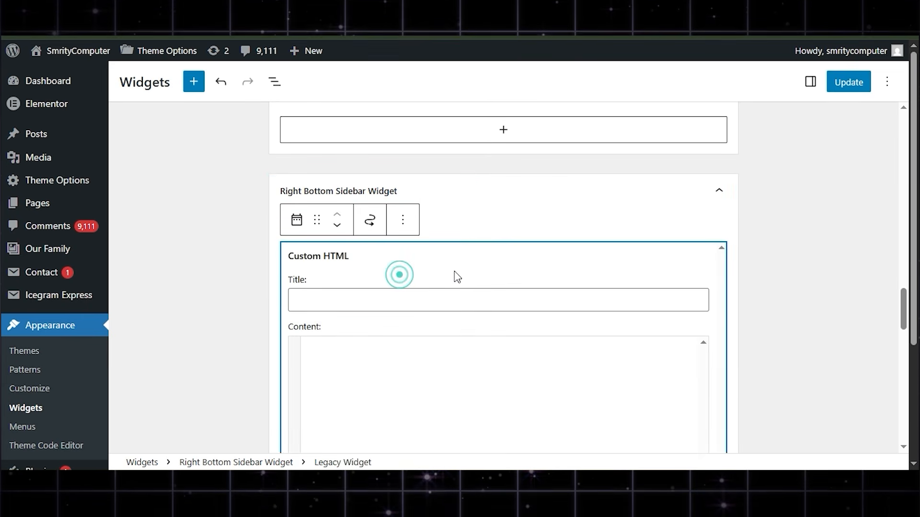
scroll(462, 259, "down", 5)
scroll(376, 244, "up", 3)
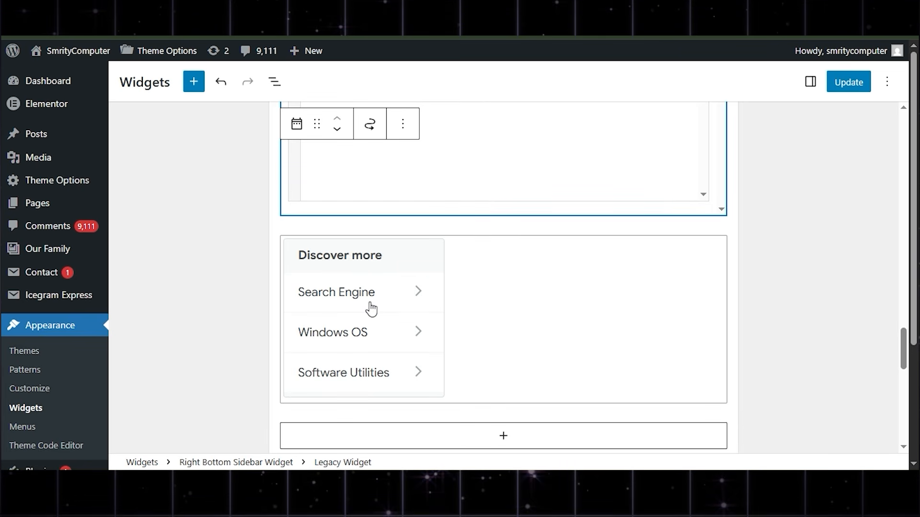
scroll(371, 309, "up", 6)
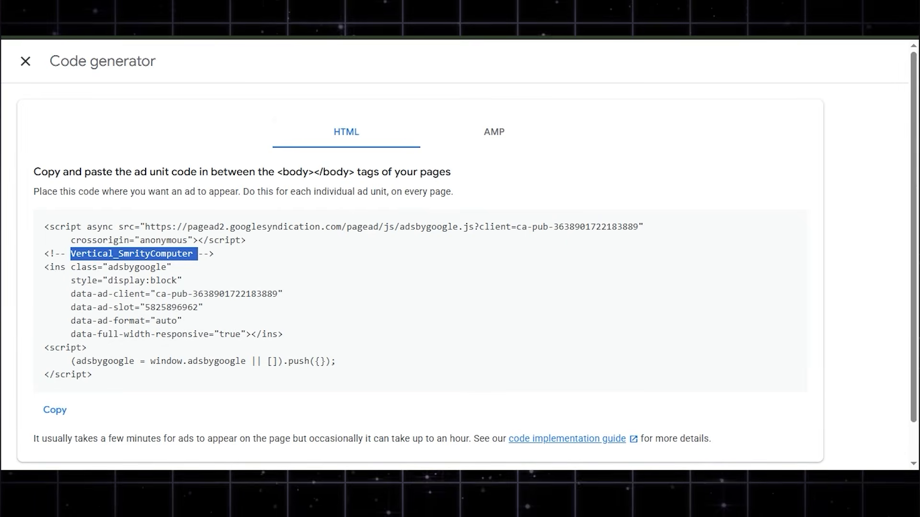
Step: Switch to AdSense, close the code generator and open the global settings for ads
left_click(25, 62)
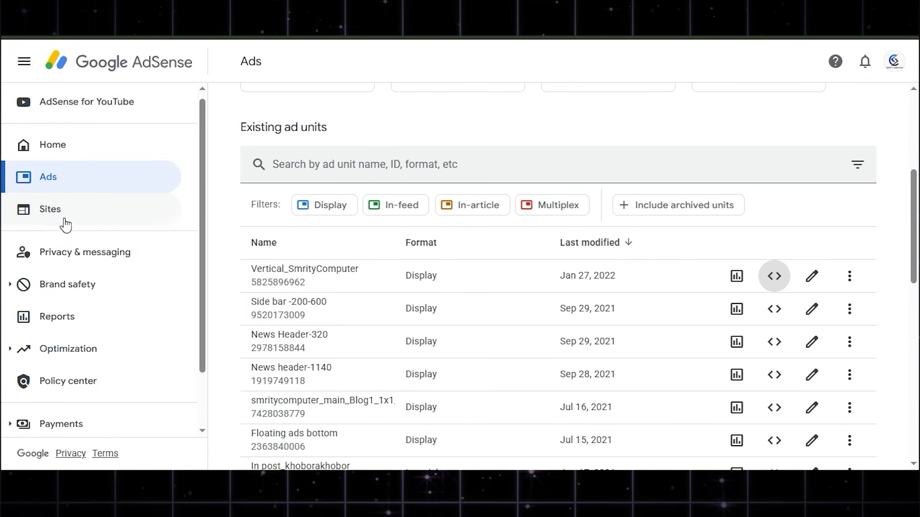
scroll(347, 221, "up", 4)
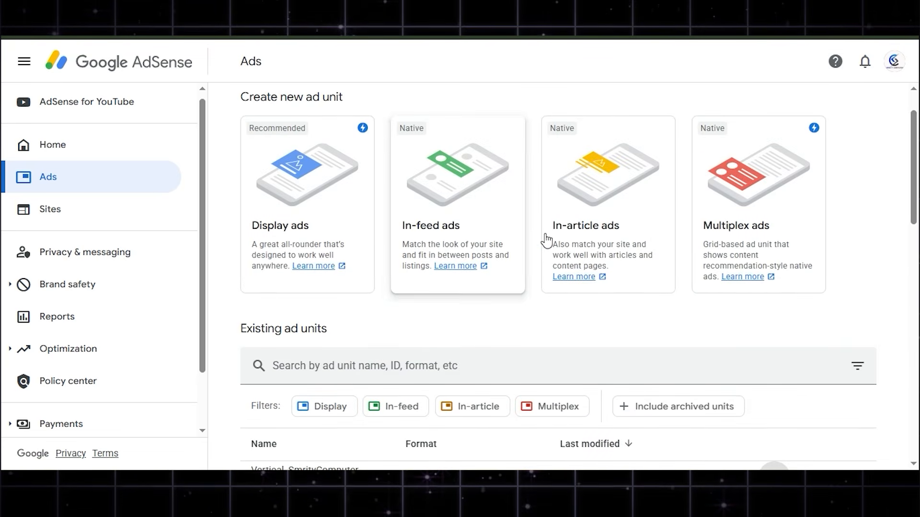
scroll(468, 240, "up", 1)
left_click(612, 101)
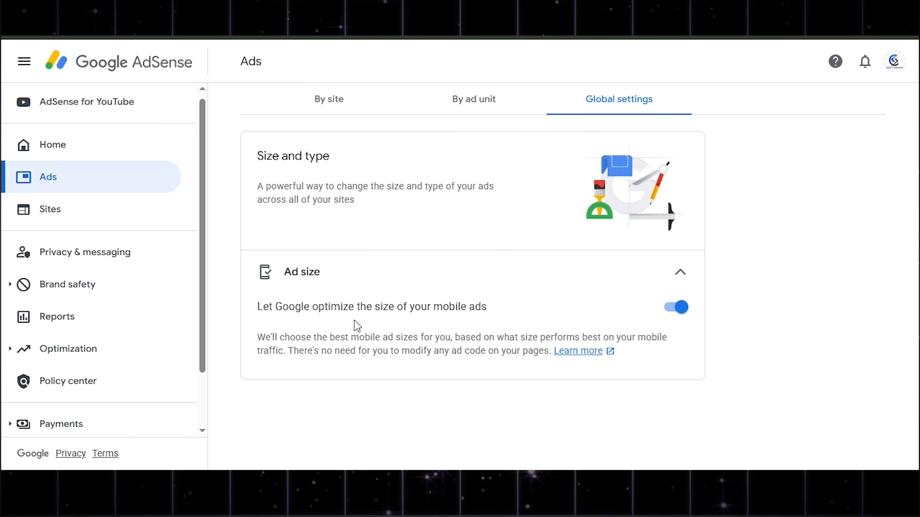
Step: Turn Google's mobile ad size optimization off and back on in the global settings
left_click_drag(302, 318, 479, 308)
left_click(476, 310)
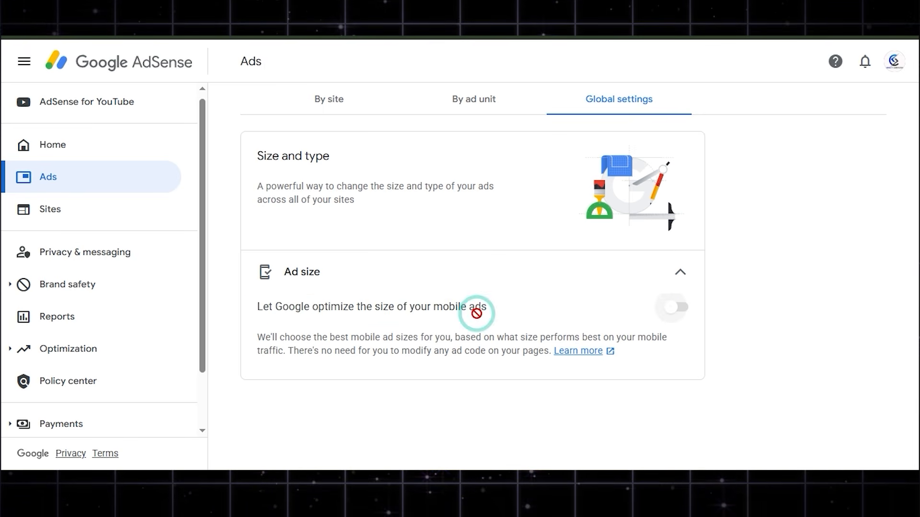
left_click(673, 307)
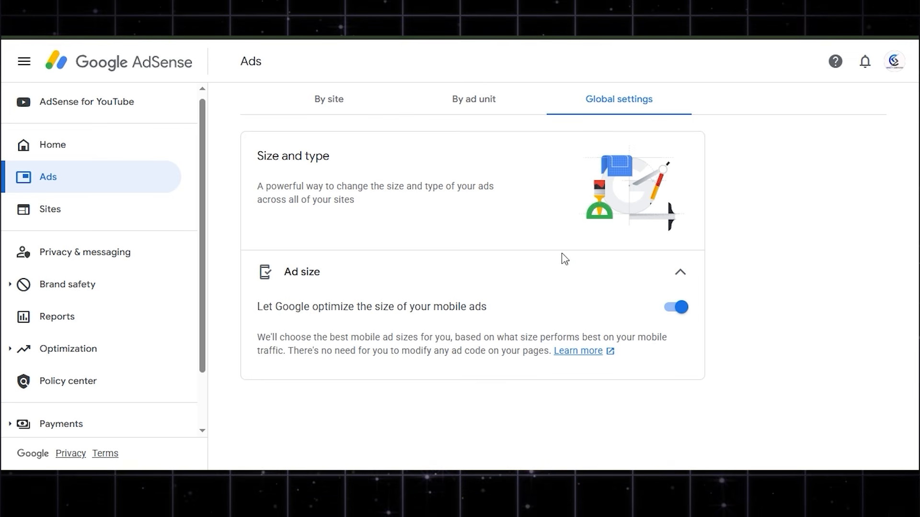
Step: Review the ads overview by site and by ad unit, including the new ad unit types and existing units
left_click(337, 100)
scroll(431, 251, "down", 1)
scroll(434, 256, "up", 1)
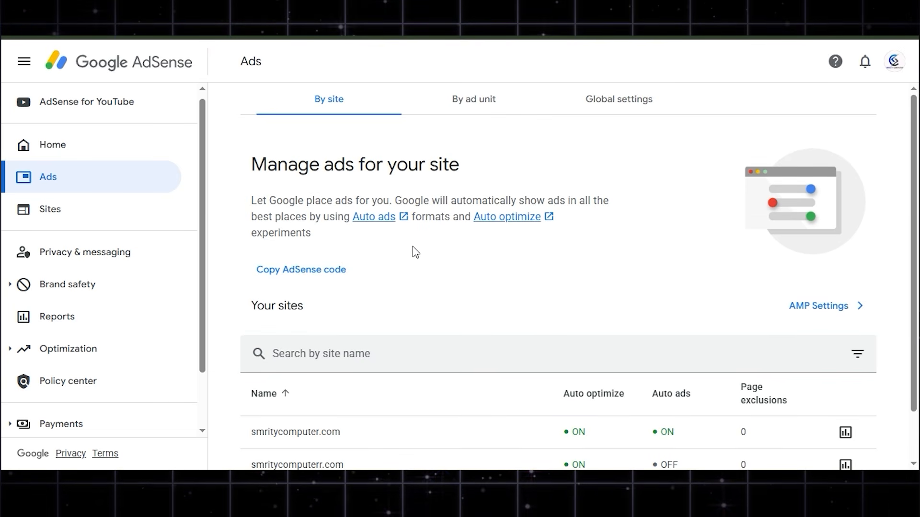
left_click(477, 103)
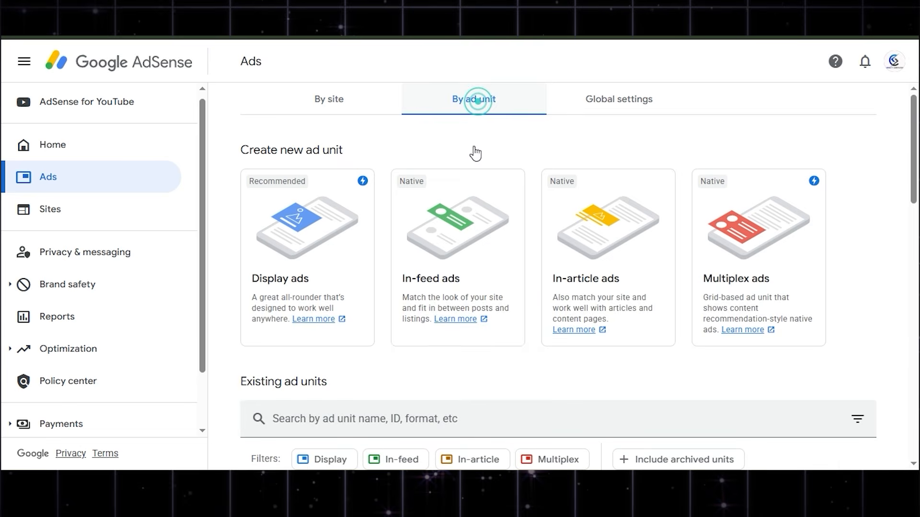
scroll(699, 285, "down", 3)
scroll(708, 286, "up", 3)
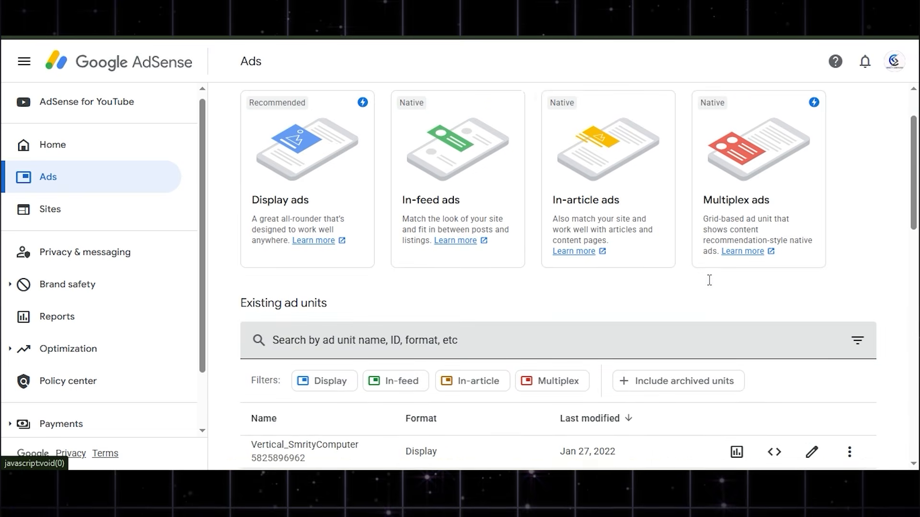
Step: Open the Vertical_SmrityComputer display ad unit for editing, check its settings, and leave without saving
scroll(711, 286, "down", 3)
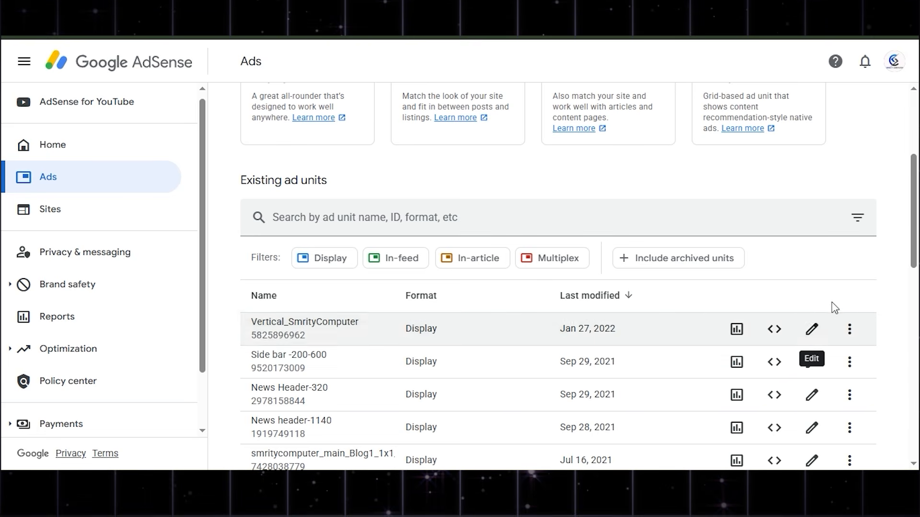
left_click(812, 331)
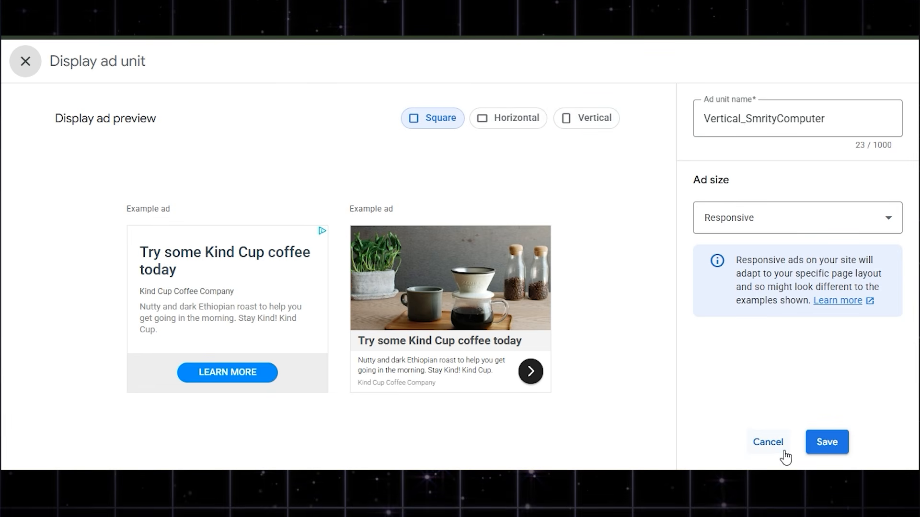
left_click(761, 451)
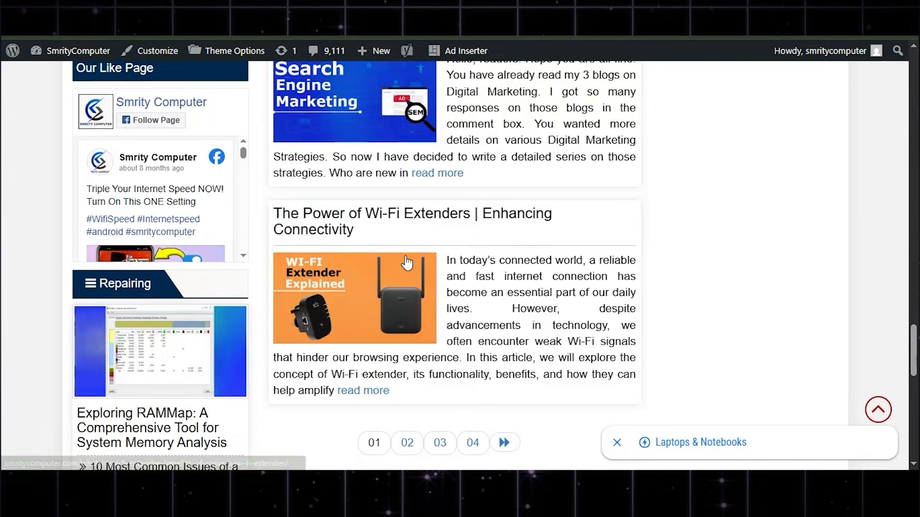
Step: Switch to the website's home page and check the ad placements from the lower posts back up to the slider
scroll(407, 262, "up", 5)
scroll(409, 261, "up", 8)
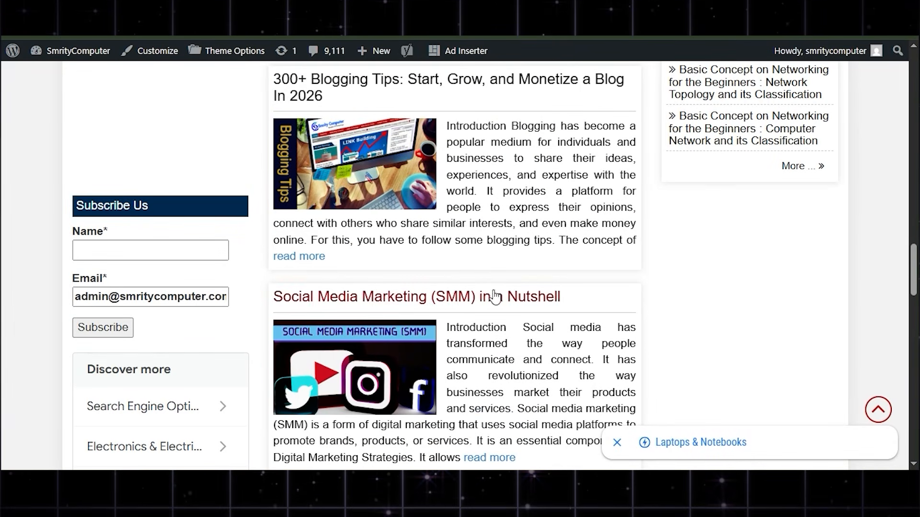
scroll(474, 304, "up", 3)
scroll(456, 260, "up", 15)
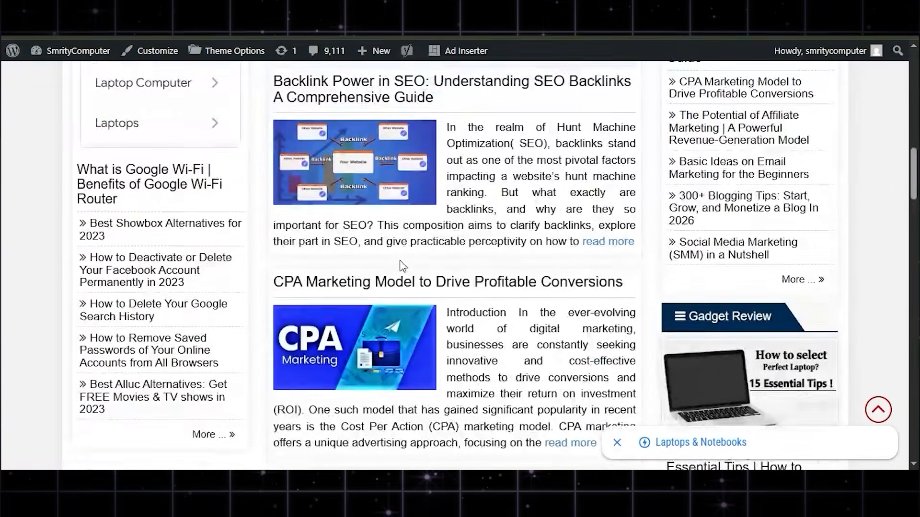
scroll(360, 249, "up", 7)
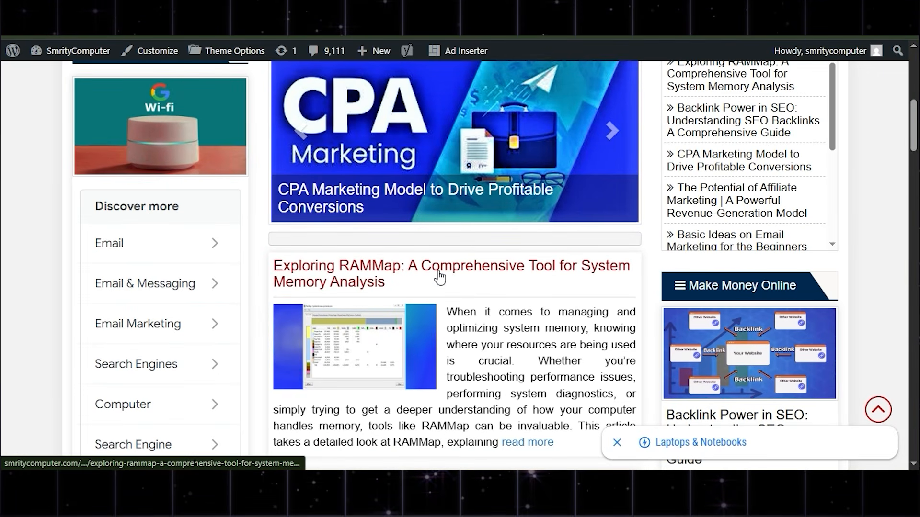
Step: Open the "Exploring RAMMap" post from the home page and examine its layout and article text for ad placement
left_click(438, 271)
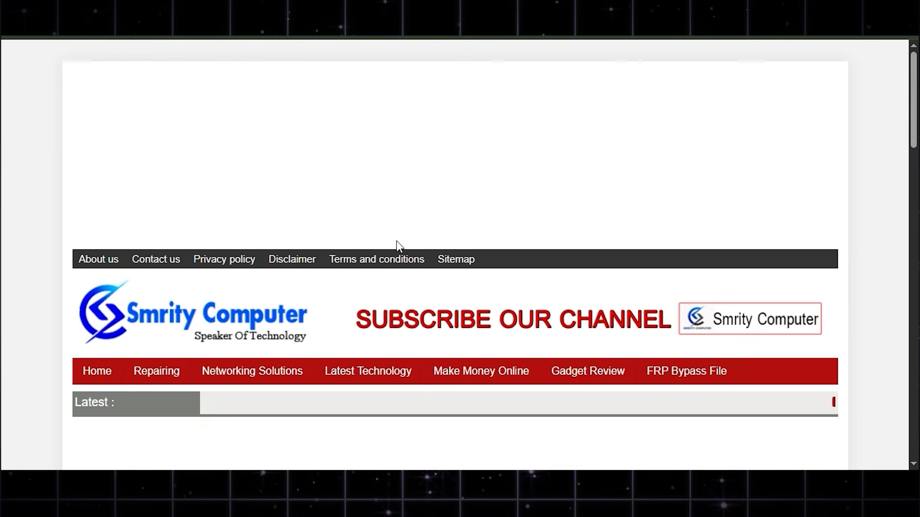
scroll(407, 249, "down", 10)
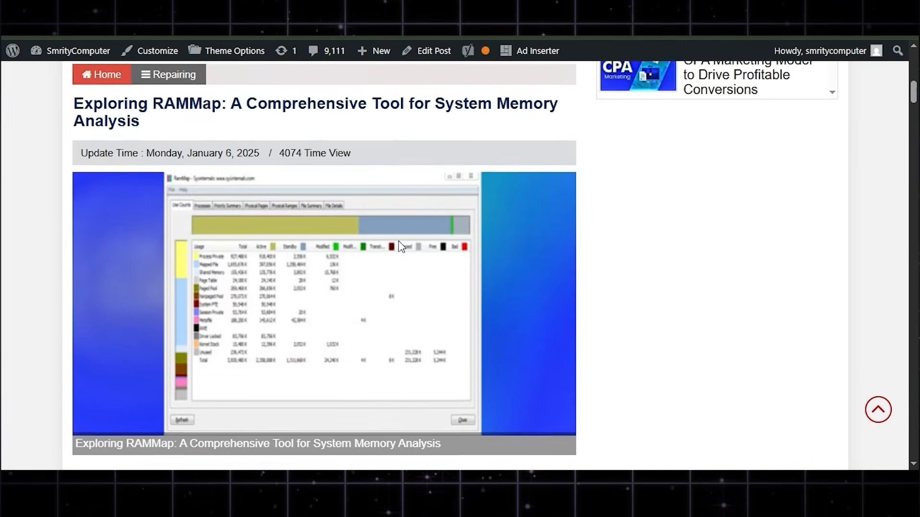
scroll(309, 272, "down", 3)
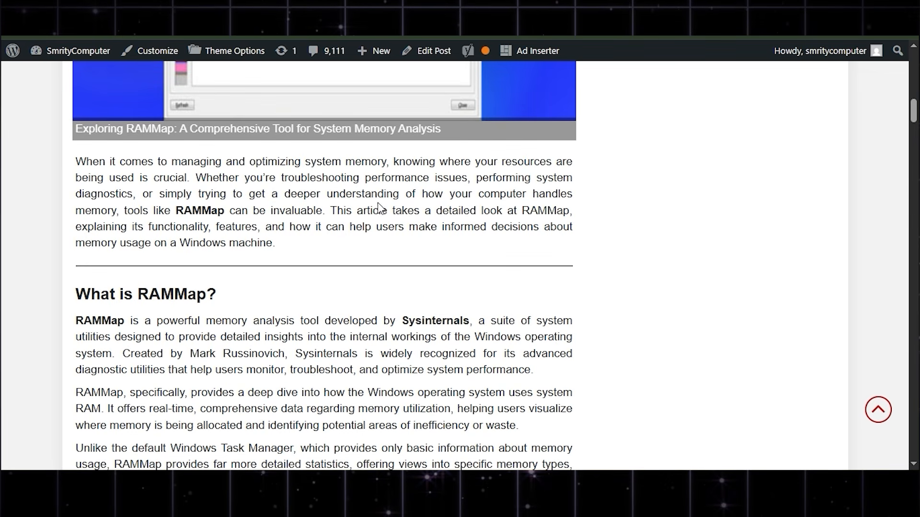
scroll(317, 230, "down", 4)
scroll(320, 252, "down", 1)
scroll(234, 220, "up", 3)
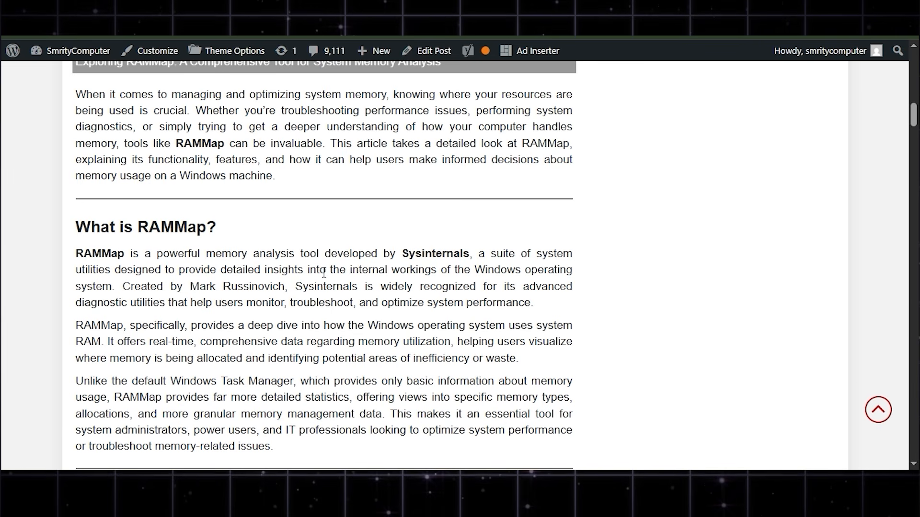
left_click_drag(346, 258, 370, 259)
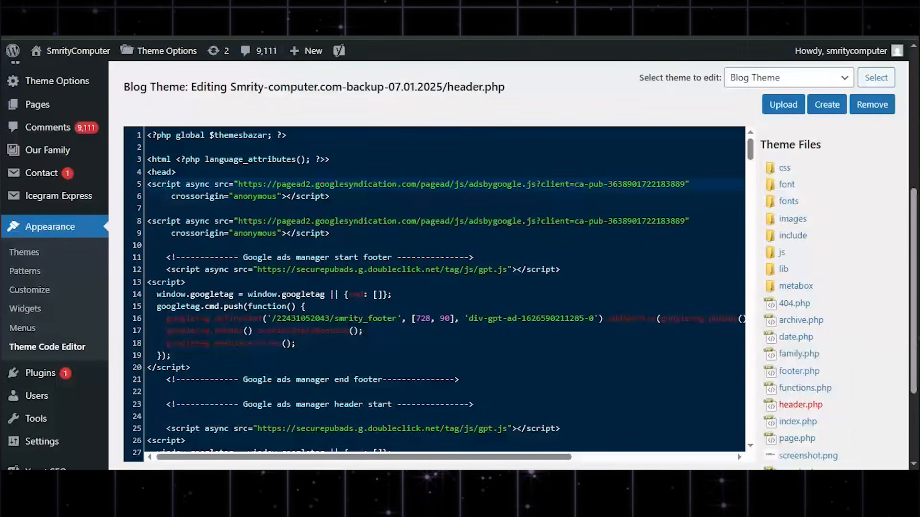
Step: From the WordPress dashboard, check the installed plugins for Ad Inserter and open the Ad Inserter settings page
scroll(120, 331, "down", 5)
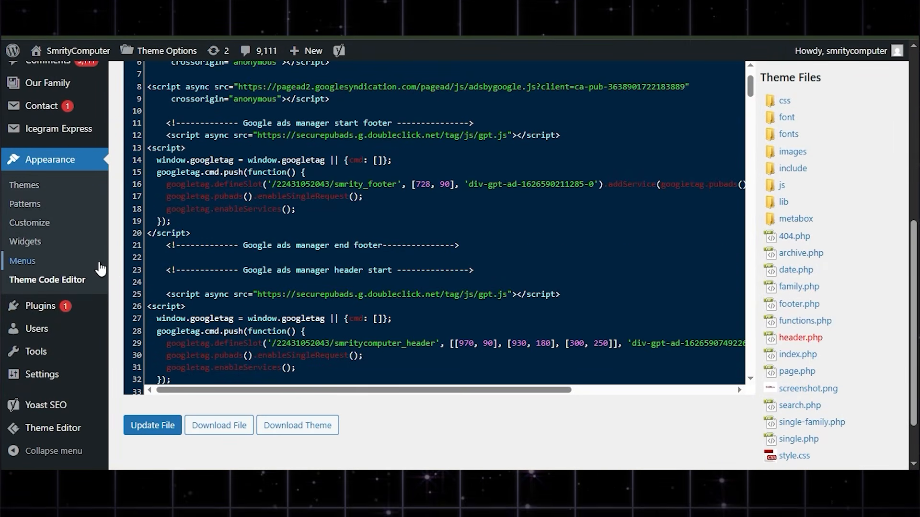
scroll(101, 269, "down", 1)
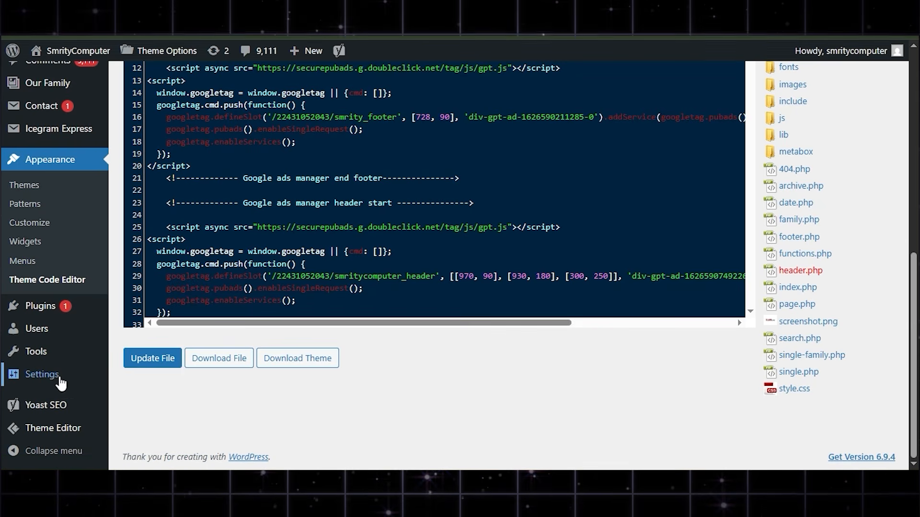
mouse_move(44, 386)
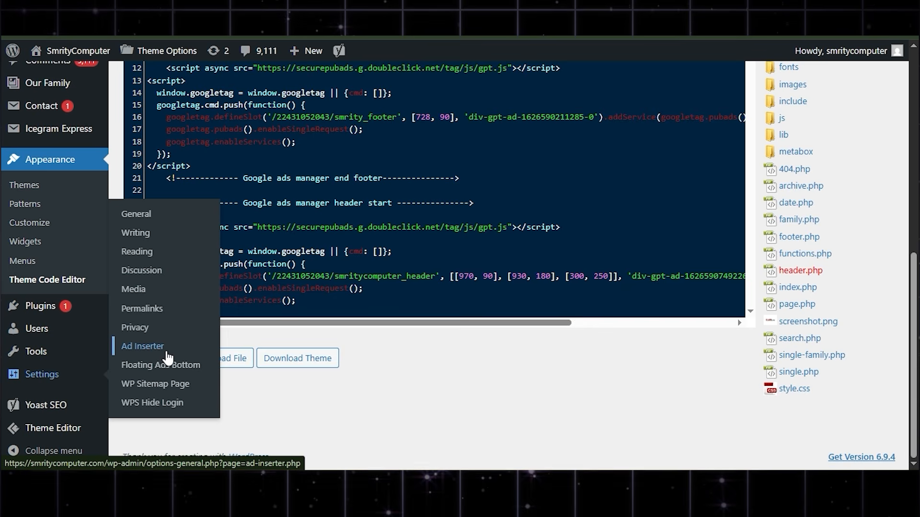
left_click(57, 307)
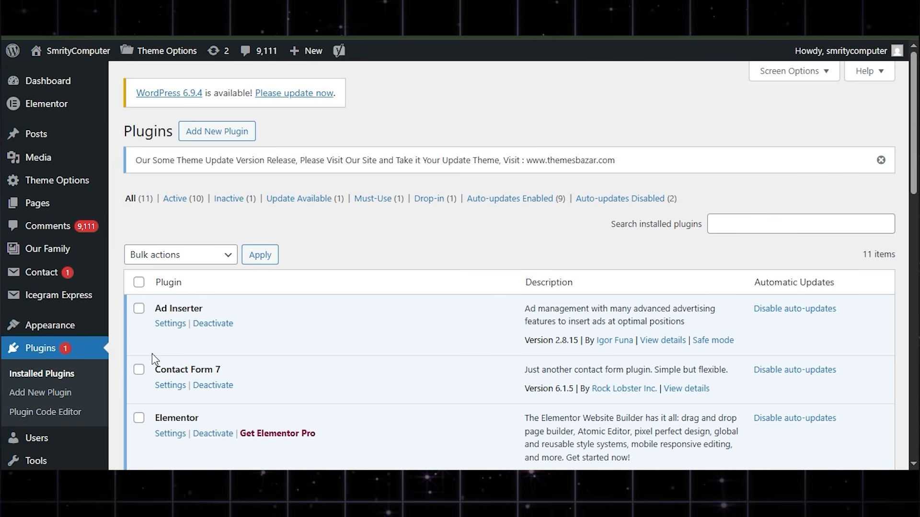
scroll(45, 354, "down", 3)
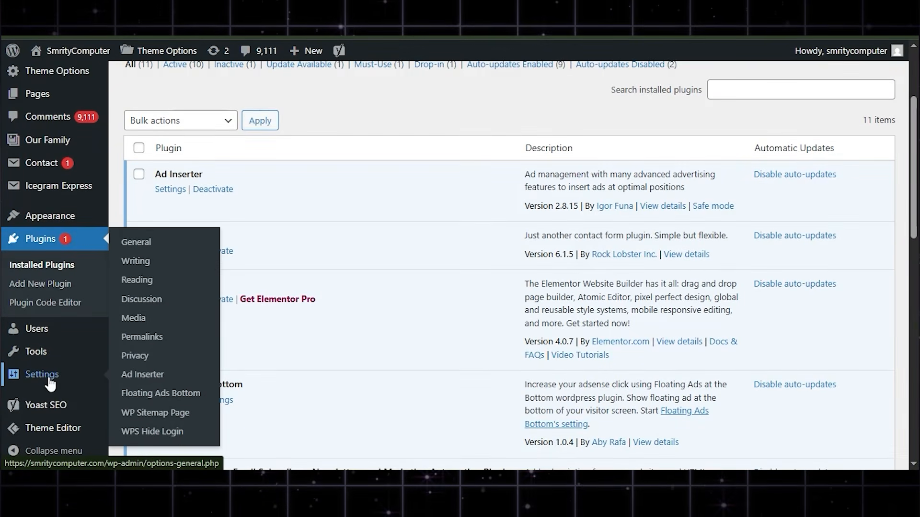
left_click(142, 376)
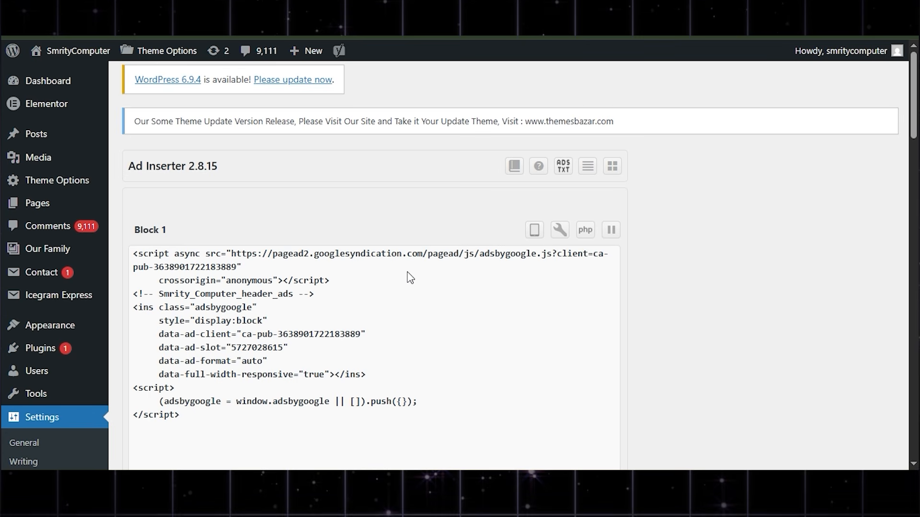
Step: Examine the AdSense header ad code in Ad Inserter's Block 1, highlighting its lines without changing them
scroll(406, 275, "down", 1)
scroll(407, 276, "up", 1)
scroll(369, 294, "down", 1)
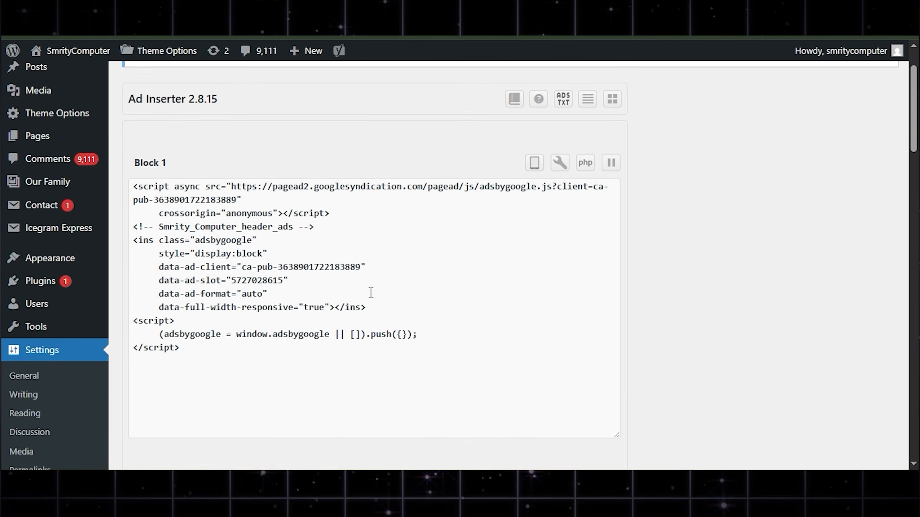
left_click_drag(220, 353, 133, 186)
left_click(260, 242)
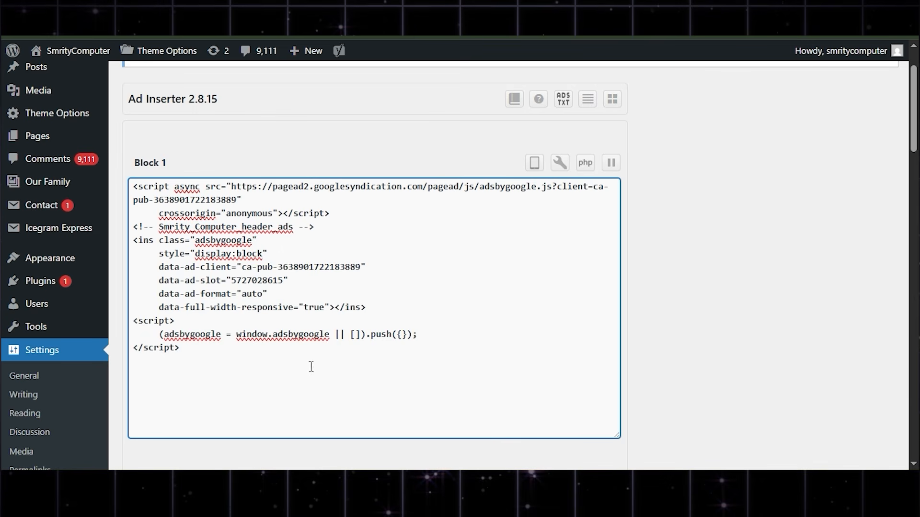
left_click_drag(297, 355, 242, 307)
scroll(246, 304, "up", 1)
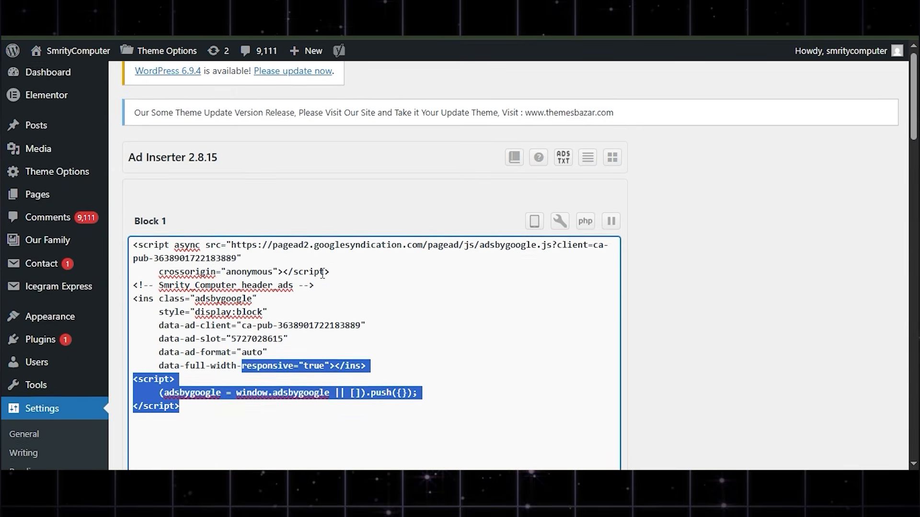
Step: Check Block 1's page types, insertion and alignment options against its ad code
scroll(322, 276, "down", 2)
scroll(322, 276, "down", 5)
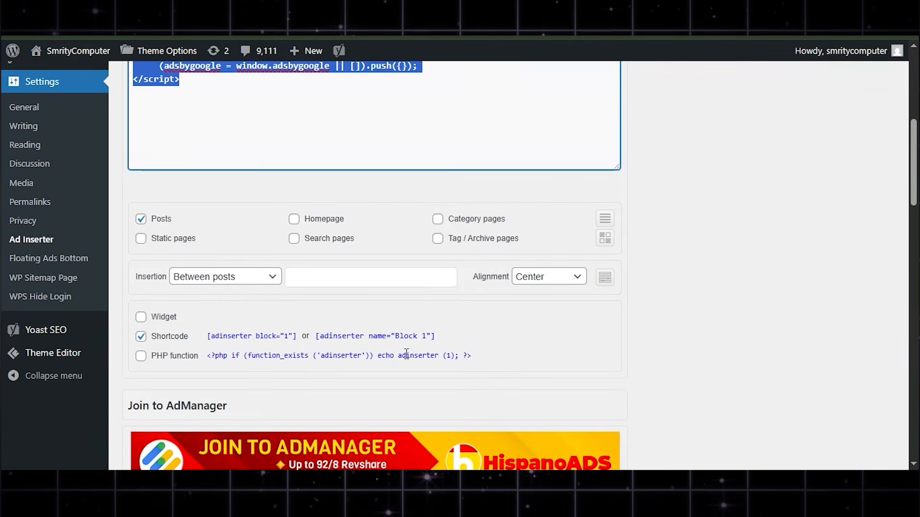
scroll(242, 353, "up", 5)
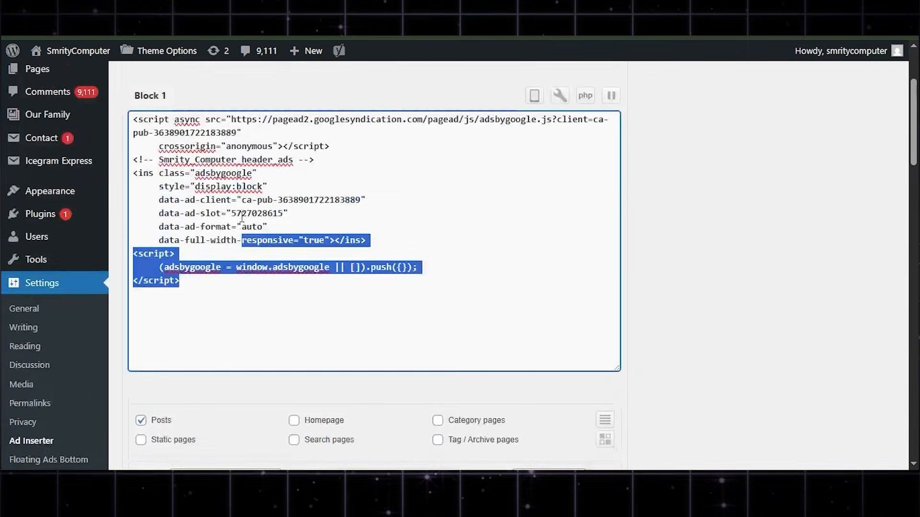
left_click_drag(180, 283, 173, 266)
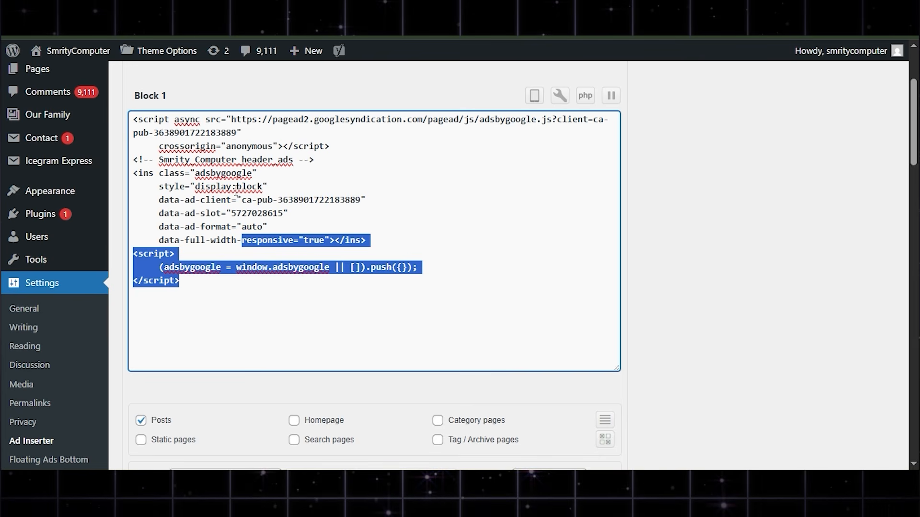
scroll(242, 273, "down", 5)
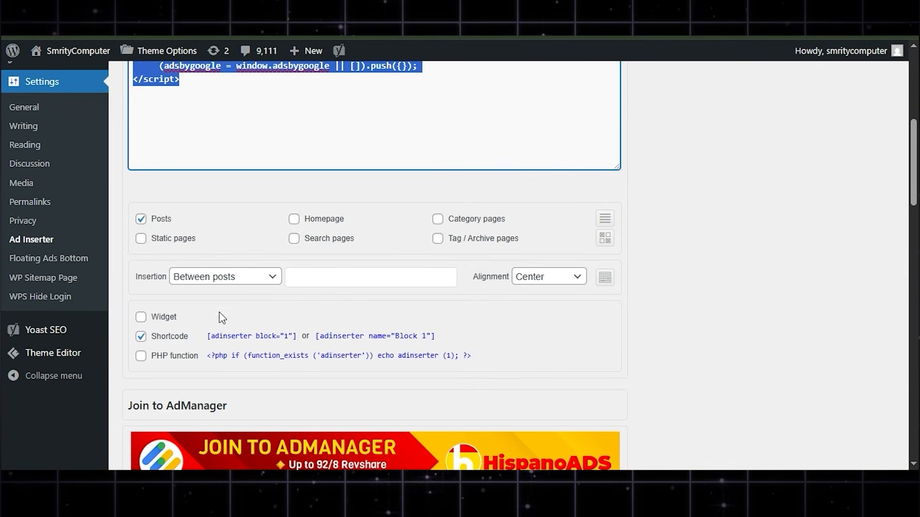
Step: Highlight Block 1's two shortcodes, [adinserter block="1"] and [adinserter name="Block 1"], and return to the ad code
left_click_drag(207, 336, 248, 338)
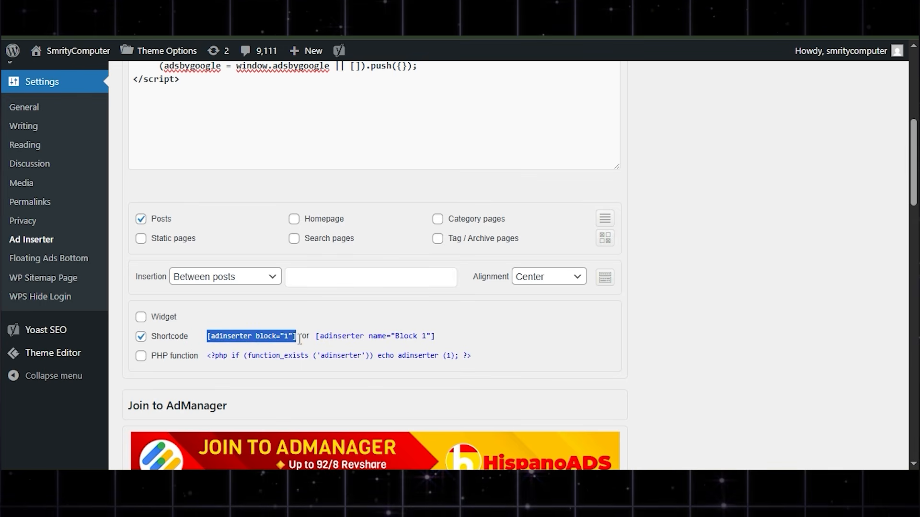
left_click_drag(329, 336, 436, 341)
left_click(377, 339)
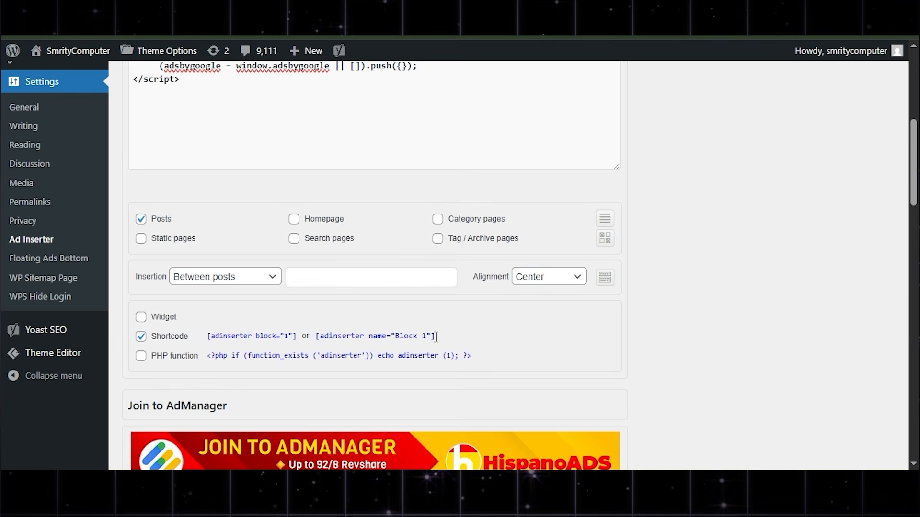
left_click_drag(436, 337, 346, 340)
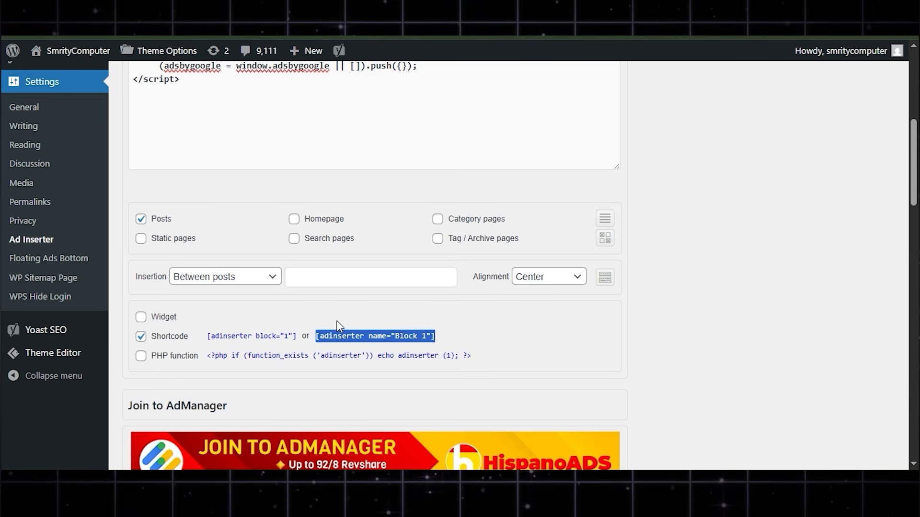
scroll(341, 296, "up", 7)
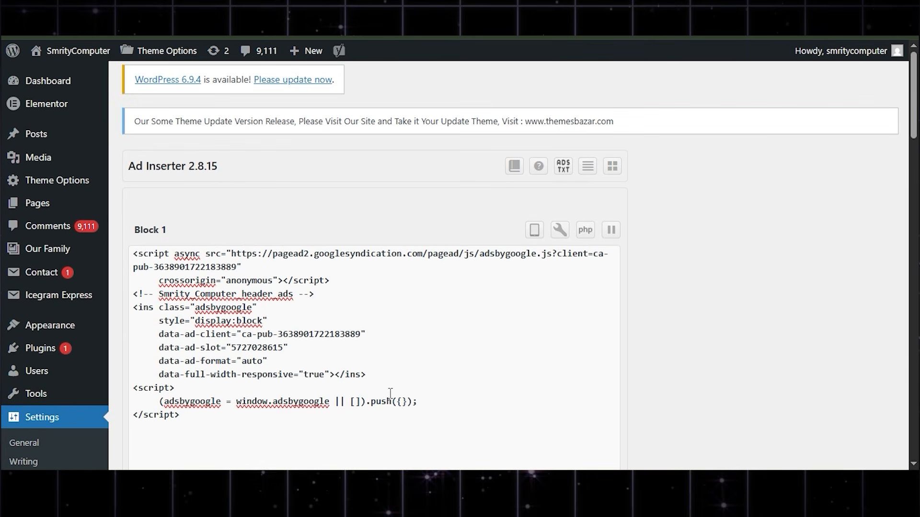
Step: Compare the RAMMap article with Block 1's settings and highlight the block's ad code from its end upward
scroll(408, 373, "down", 5)
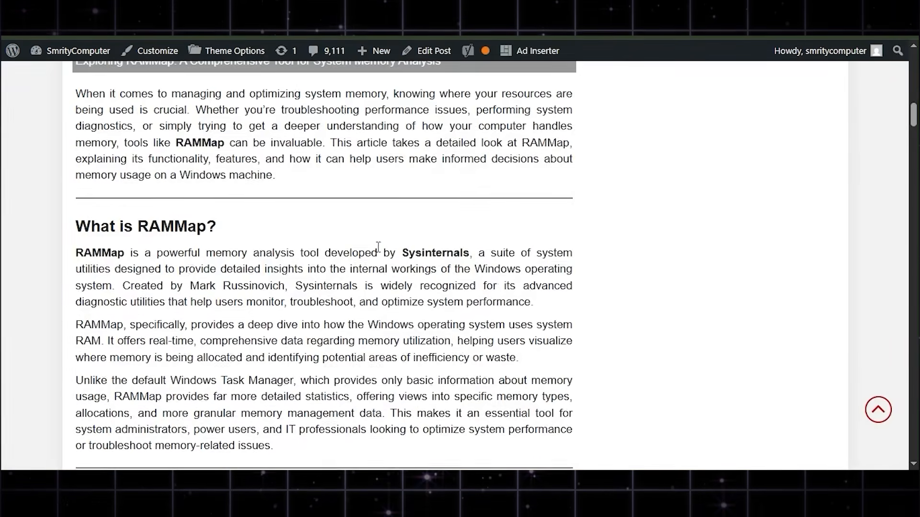
scroll(348, 148, "down", 4)
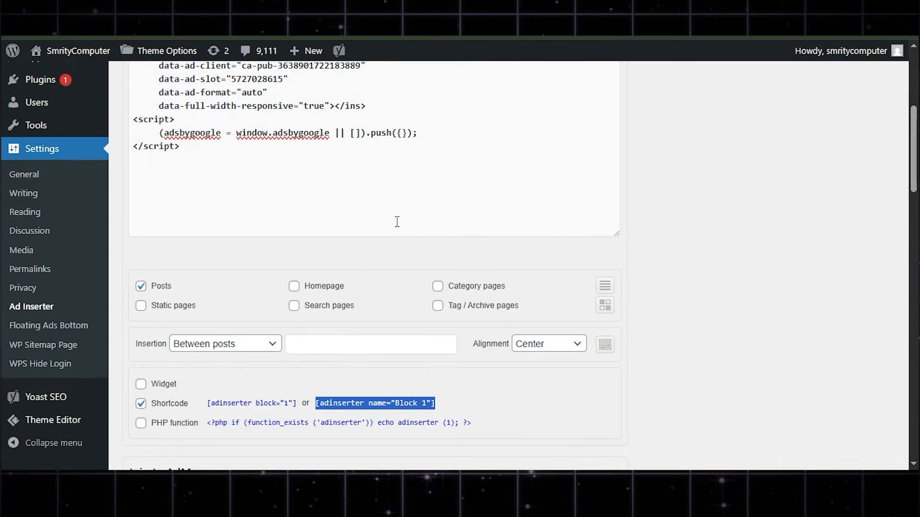
scroll(291, 199, "up", 3)
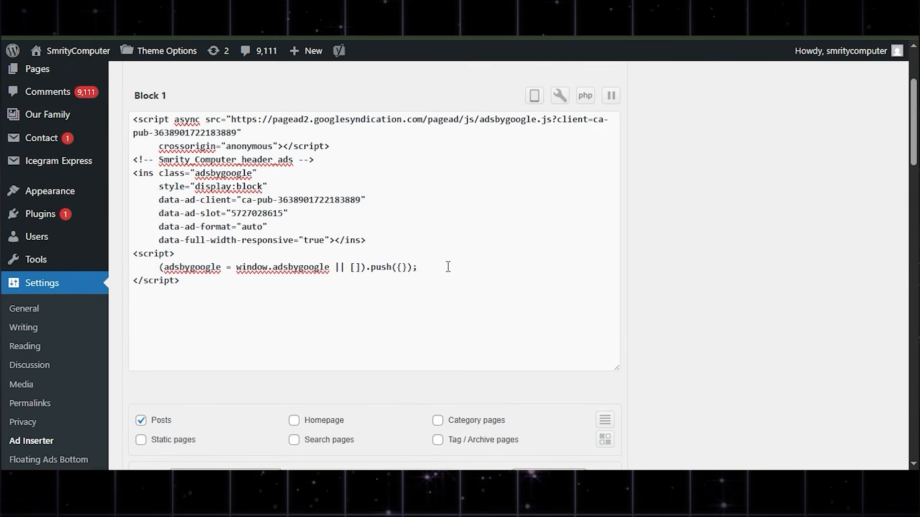
left_click_drag(417, 281, 200, 132)
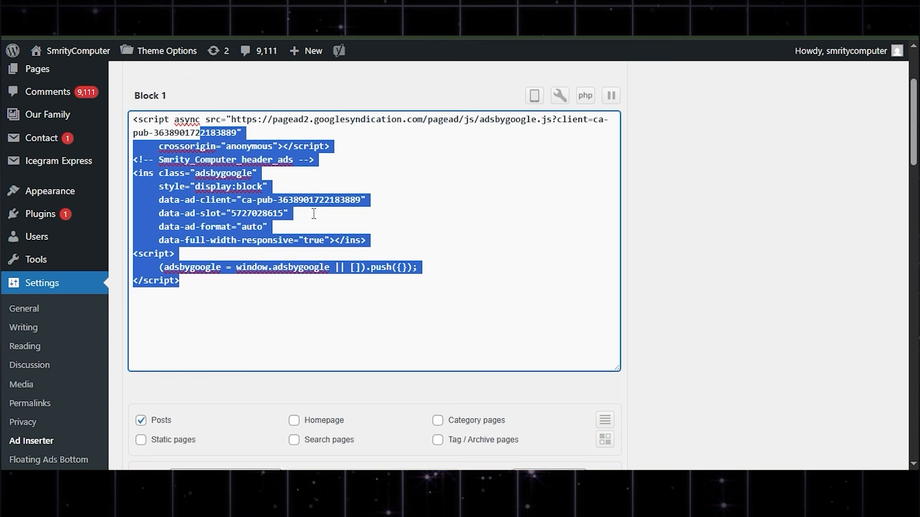
scroll(351, 223, "up", 3)
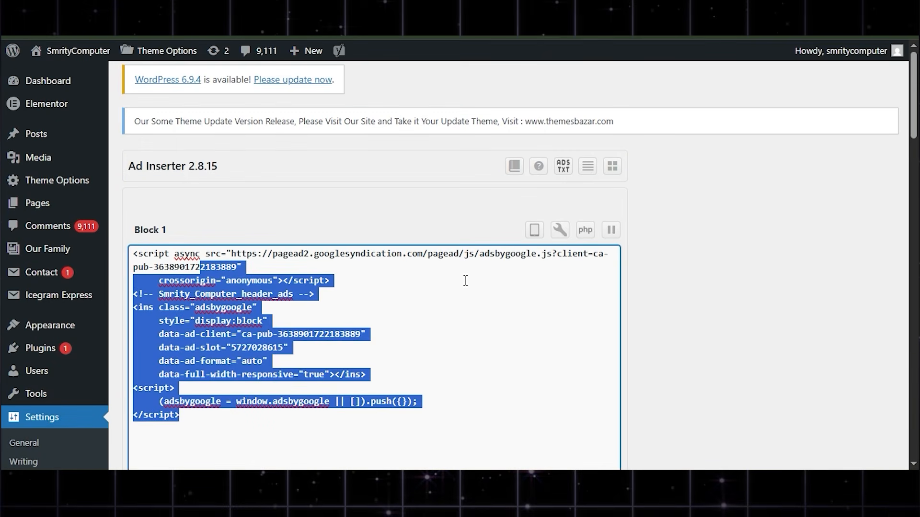
scroll(433, 286, "down", 2)
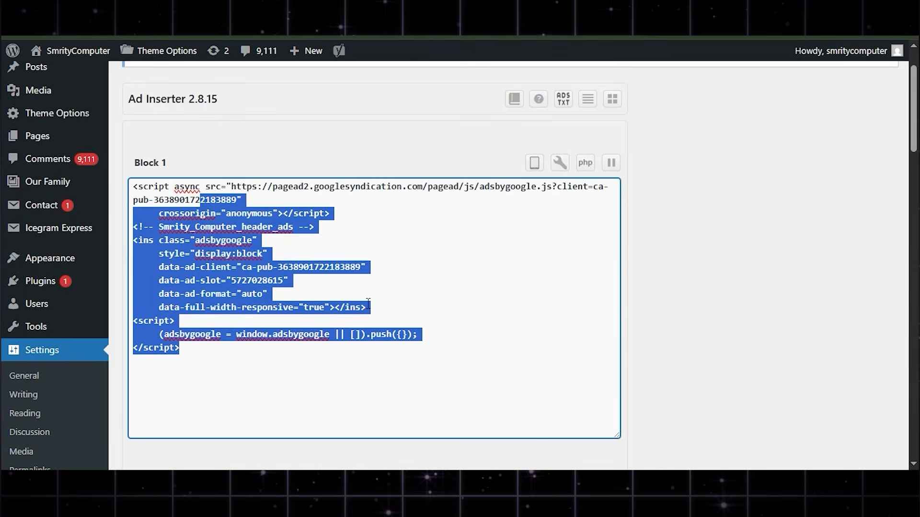
left_click(366, 299)
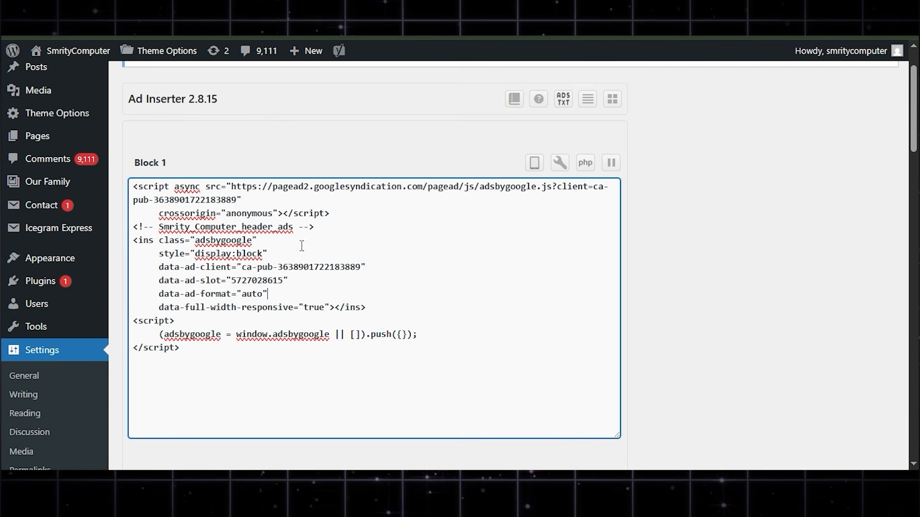
Step: Select the [adinserter block="1"] shortcode in Block 1's shortcode options
scroll(302, 246, "down", 4)
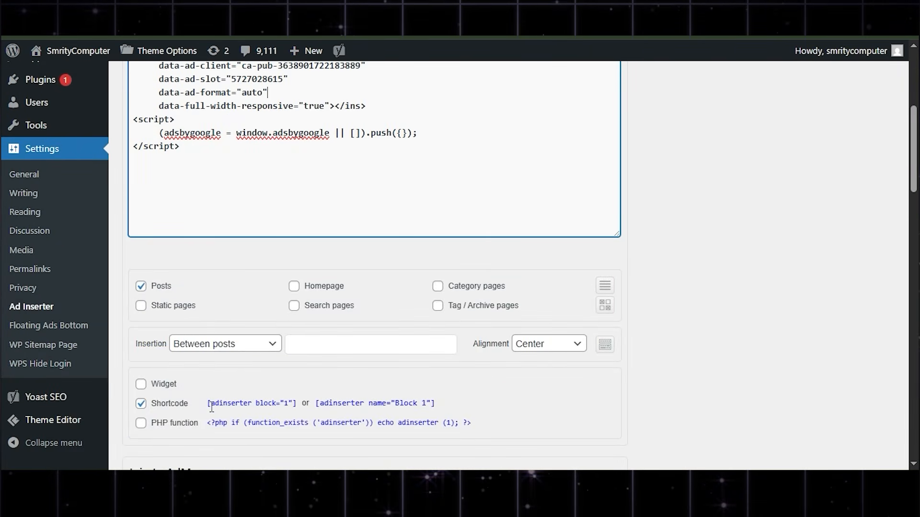
triple_click(215, 407)
left_click(281, 402)
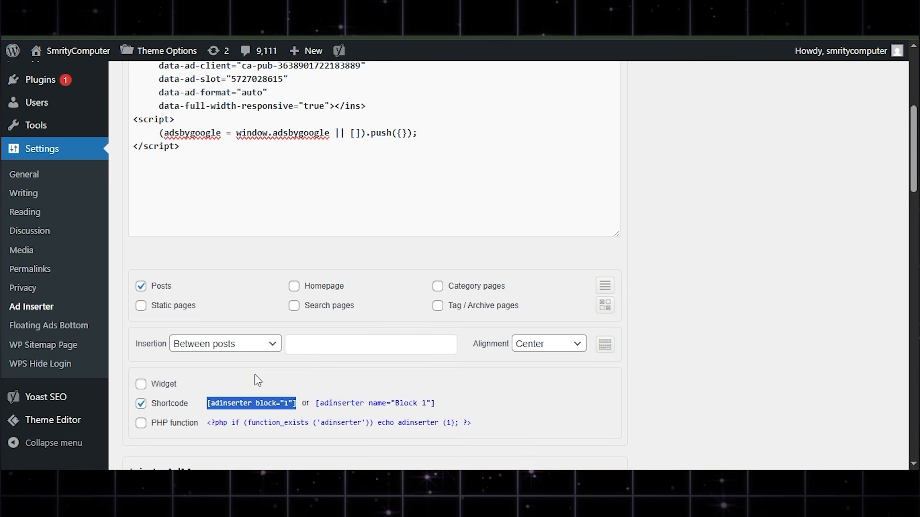
Step: Highlight Block 1's complete ad code from its opening script tag to the end, then clear the selection
scroll(285, 265, "up", 4)
left_click(142, 189)
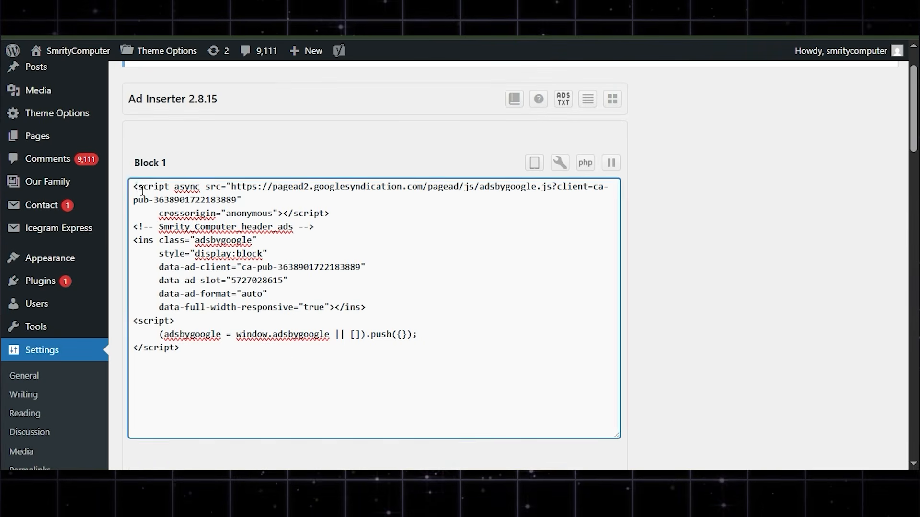
left_click_drag(134, 186, 249, 345)
left_click(308, 297)
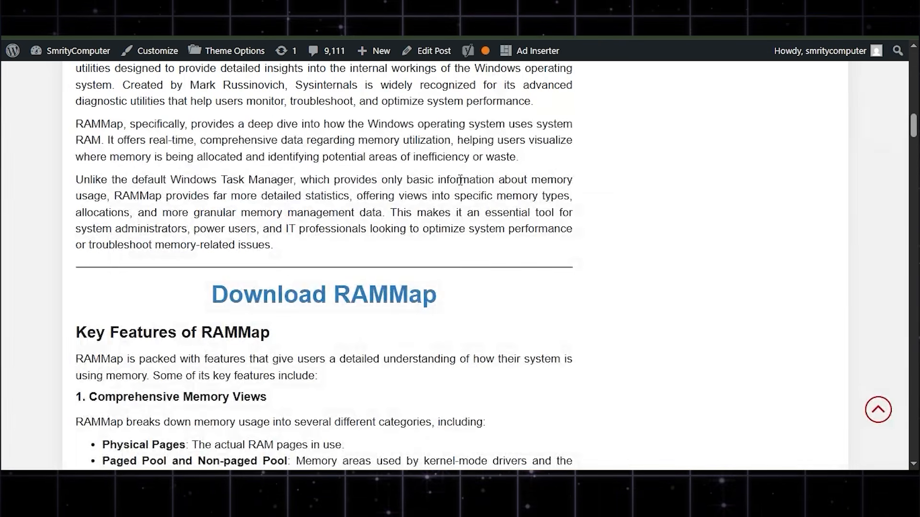
Step: Switch to the RAMMap post and check the ad space above its title and around the article
scroll(481, 249, "up", 15)
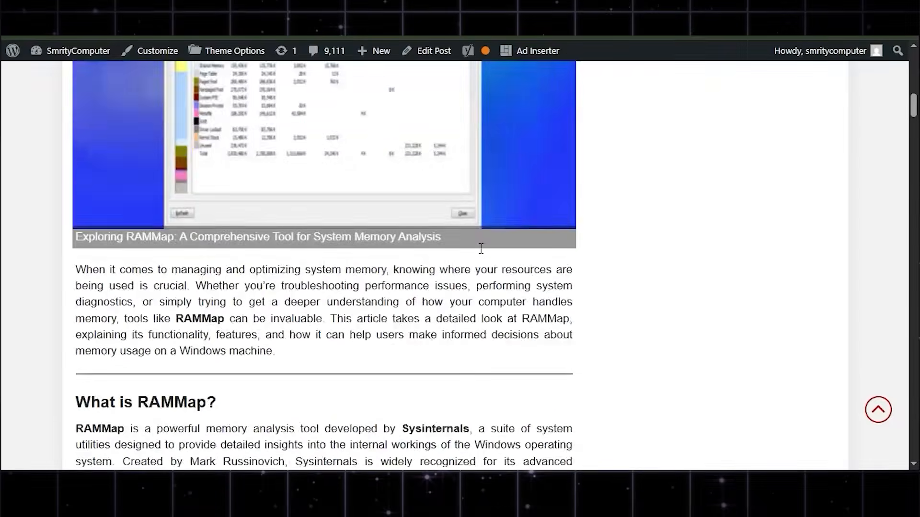
scroll(275, 282, "down", 3)
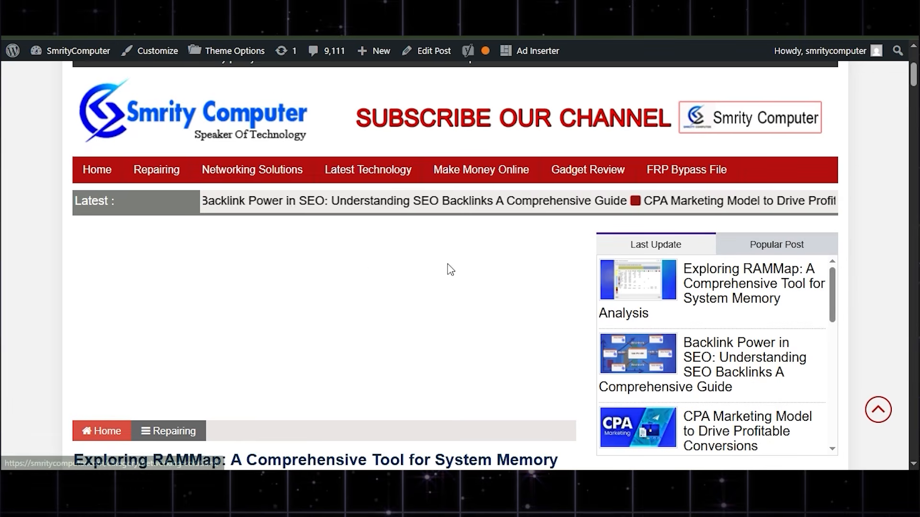
scroll(422, 287, "down", 3)
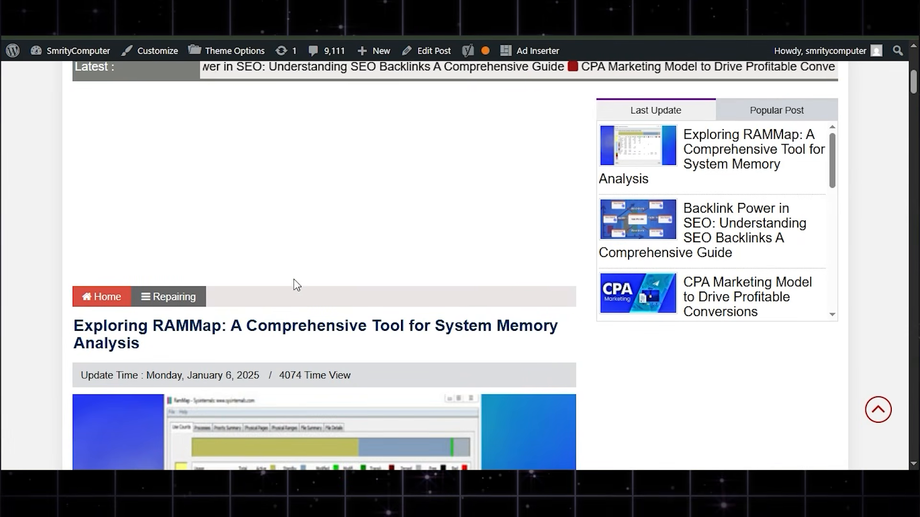